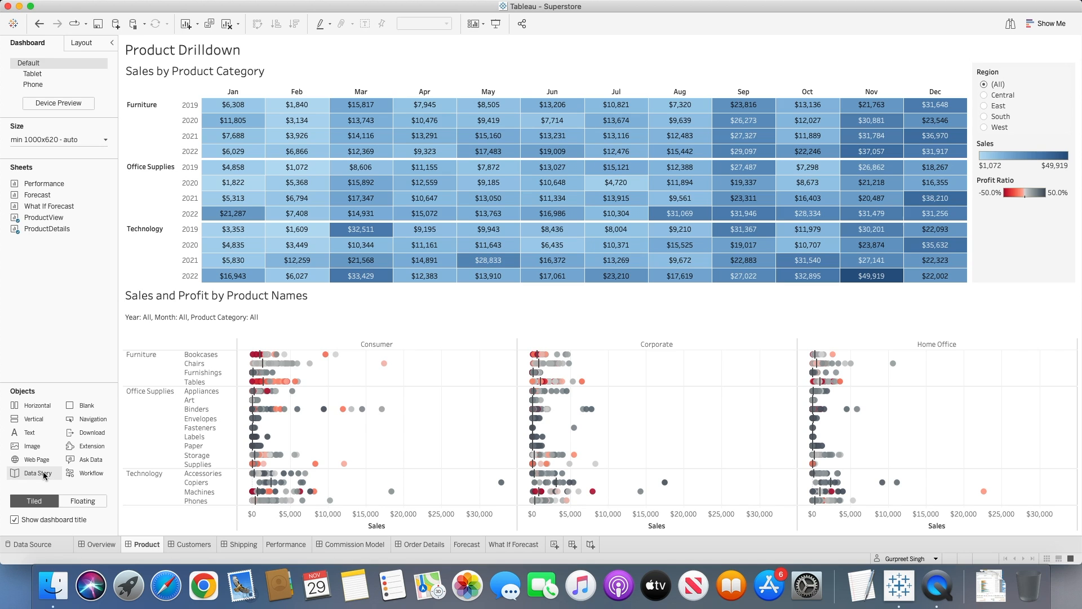
# Check which Tableau server the workbook is signed in to.
pyautogui.moveTo(308, 6)
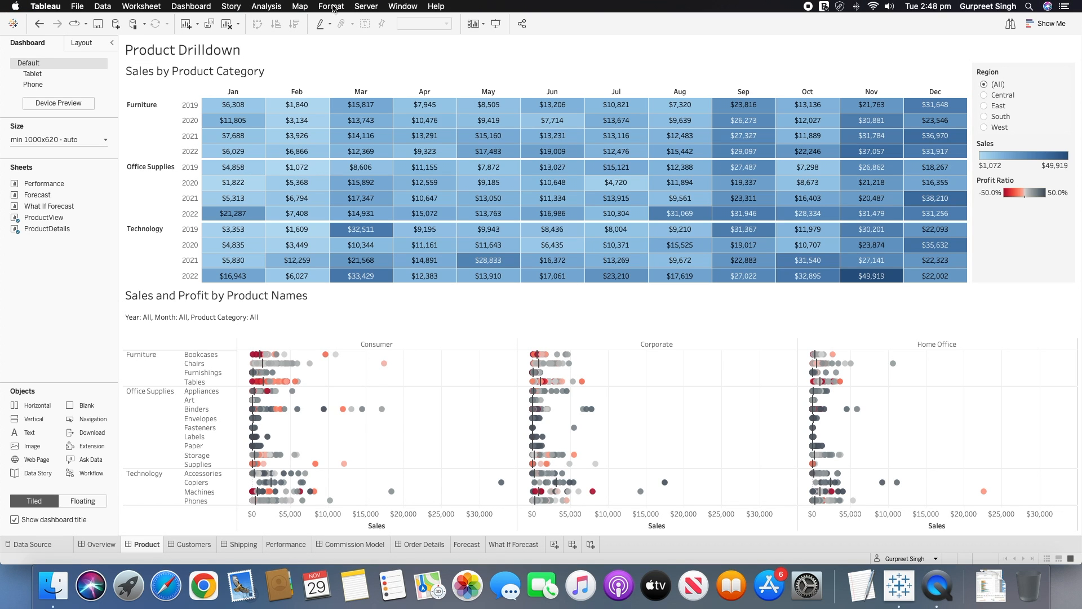
pyautogui.click(366, 7)
pyautogui.moveTo(375, 22)
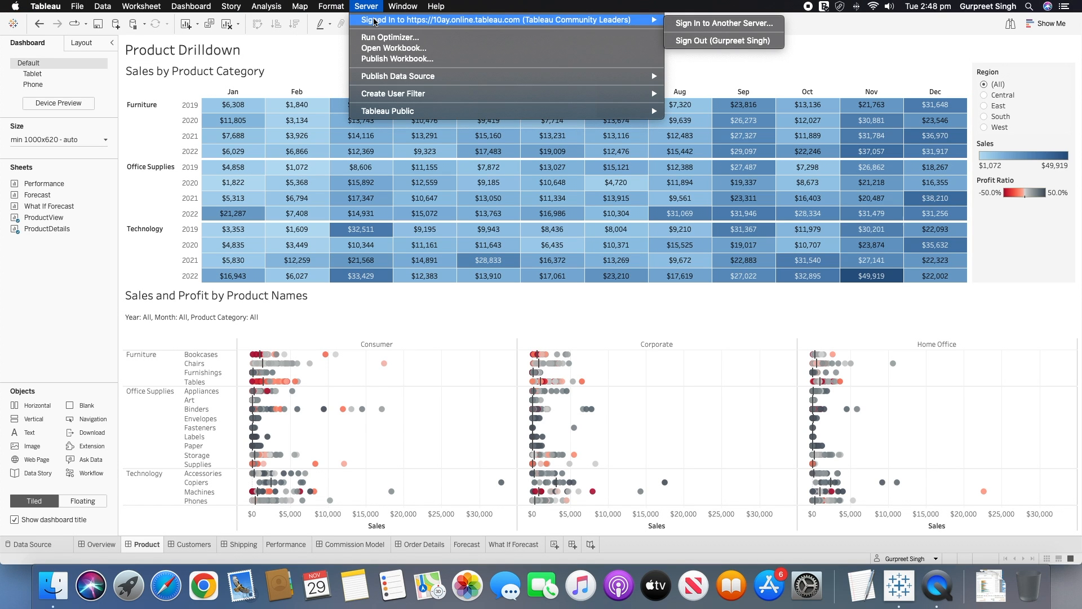
pyautogui.click(322, 46)
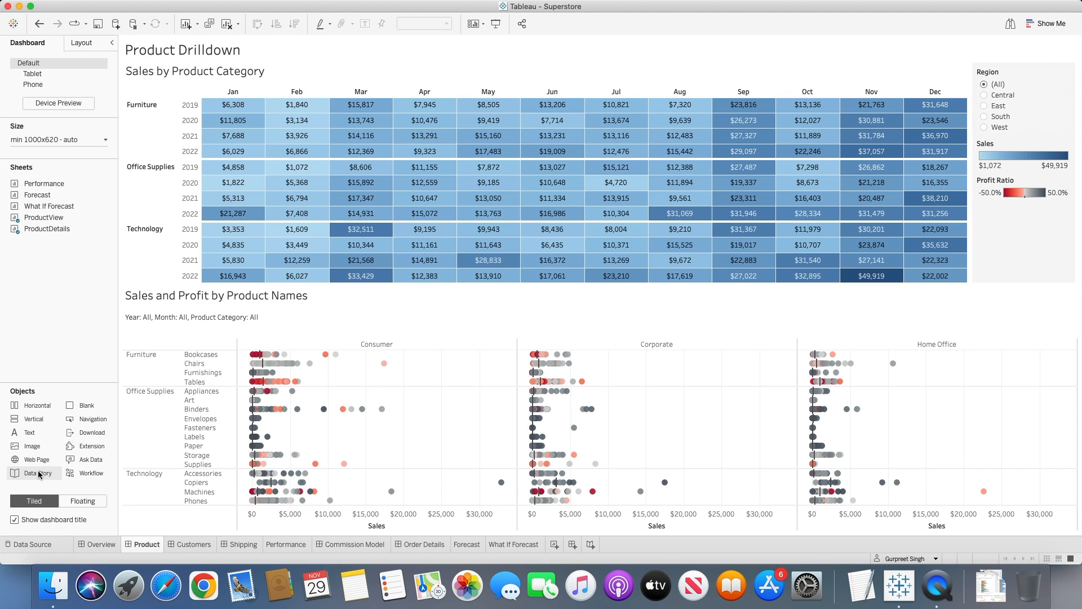
# Add a Data Story object beside the Sales by Product Category view and base it on the ProductView worksheet.
pyautogui.moveTo(39, 474); pyautogui.dragTo(156, 272)
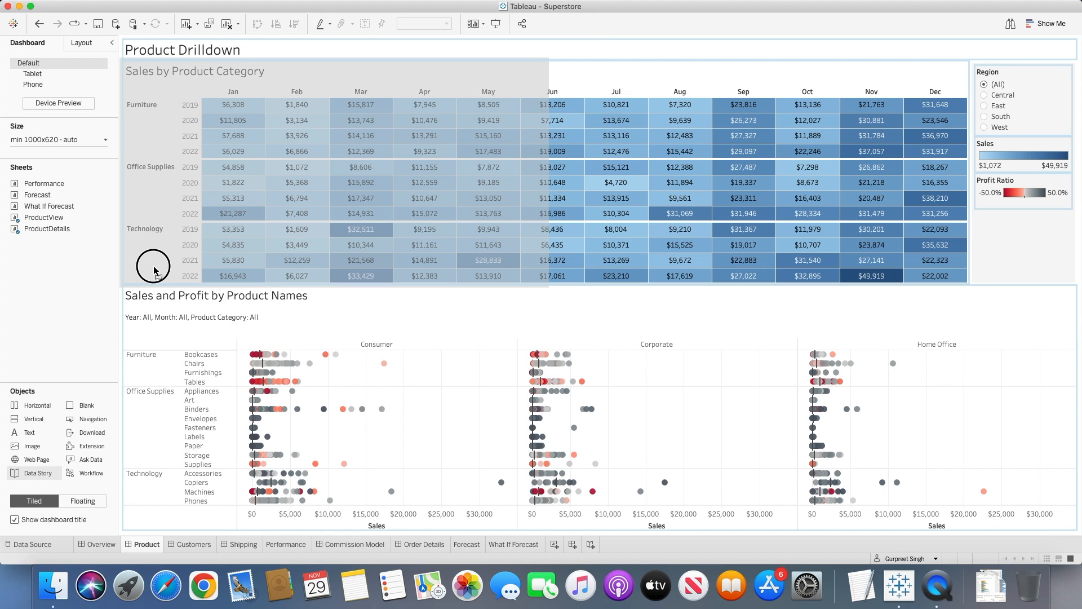
pyautogui.moveTo(156, 273); pyautogui.dragTo(156, 271)
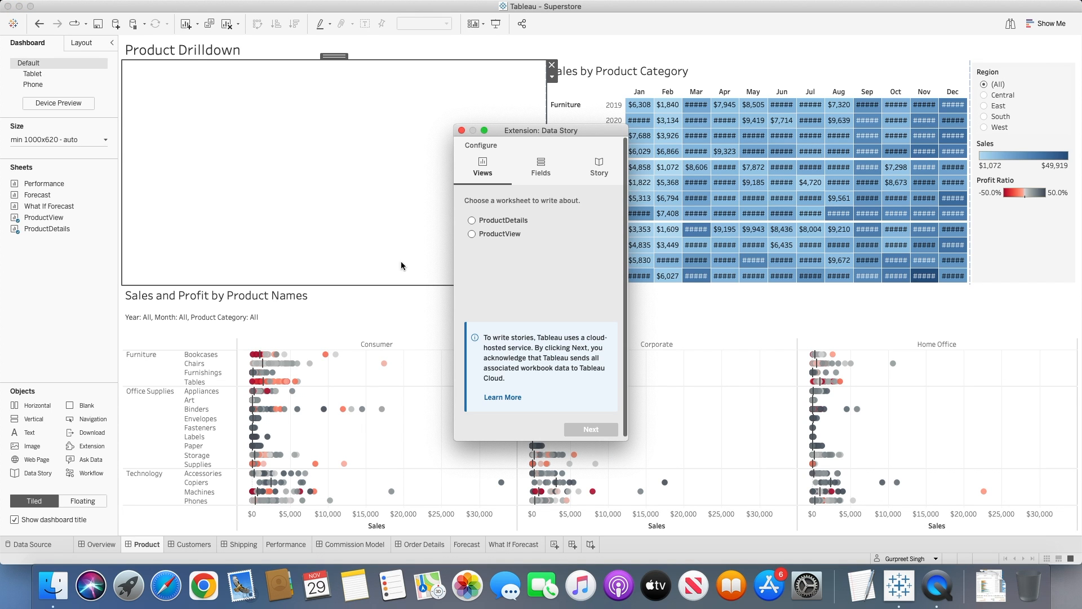
pyautogui.moveTo(536, 131); pyautogui.dragTo(645, 67)
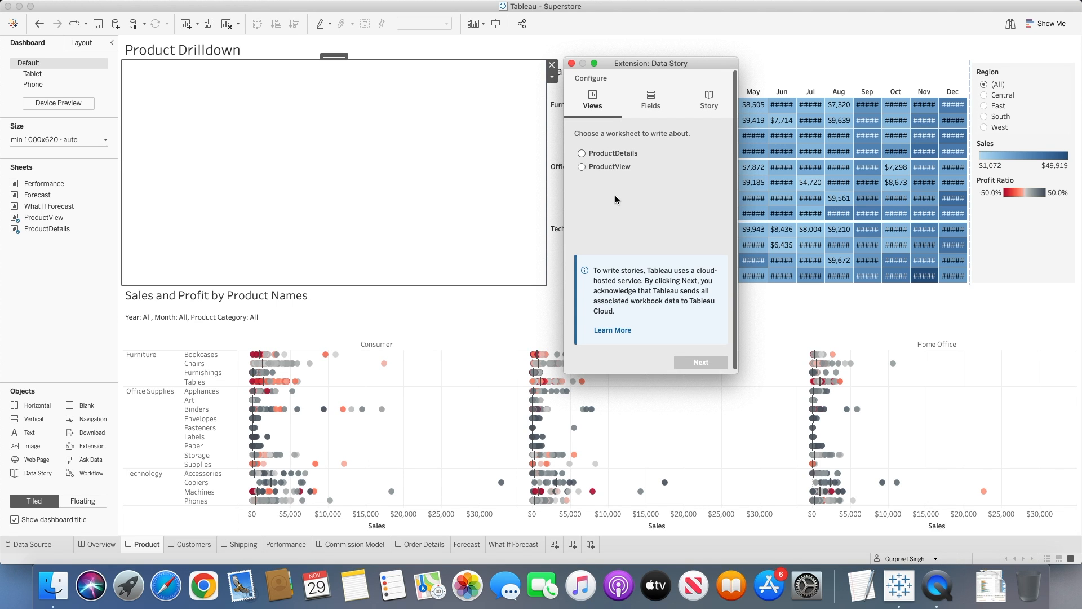
pyautogui.click(598, 167)
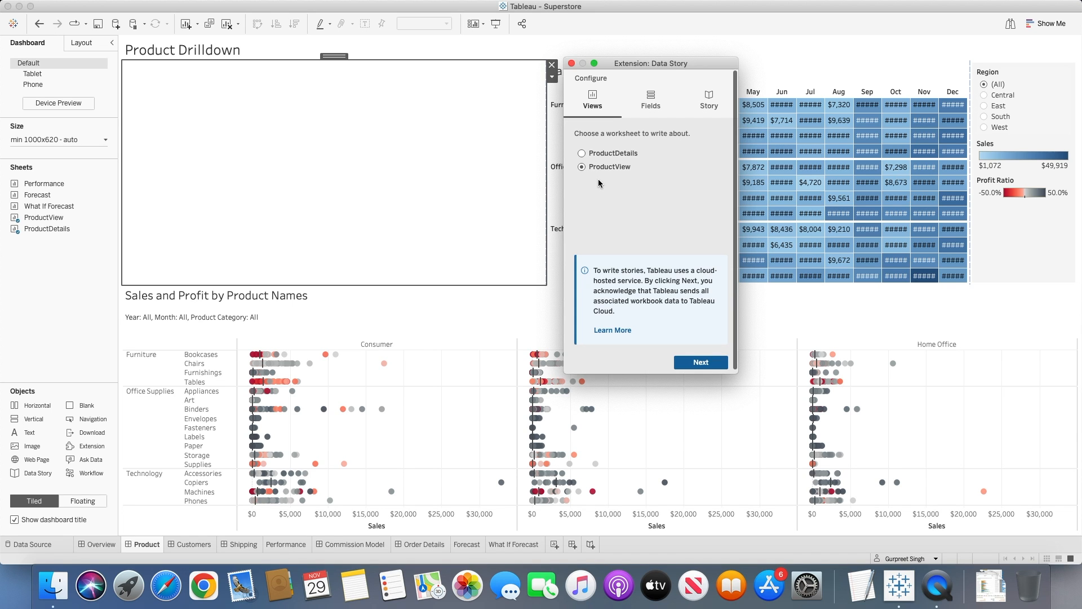
pyautogui.click(700, 362)
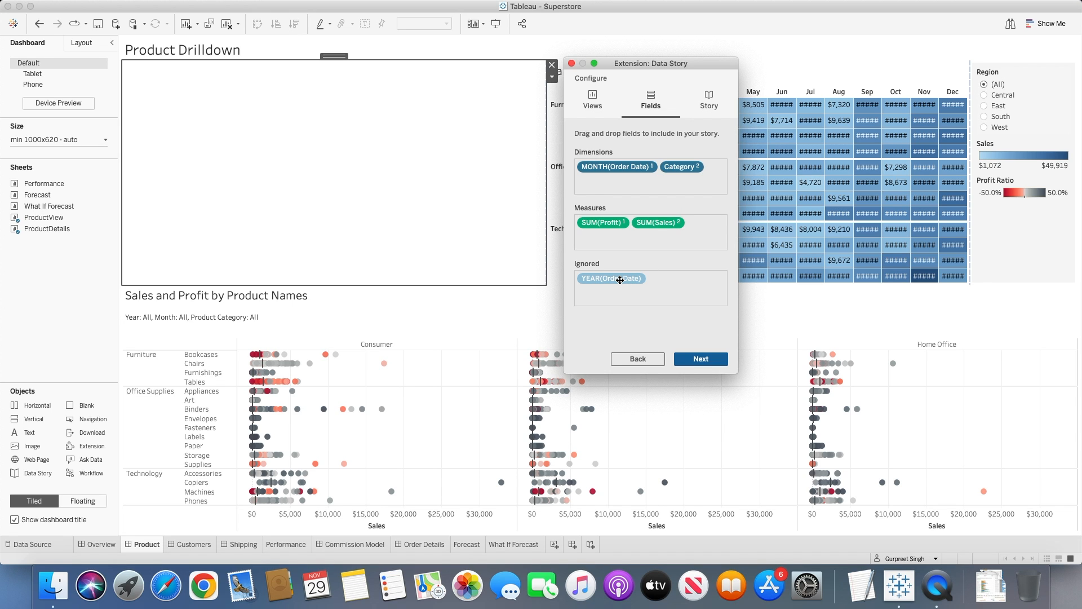
pyautogui.moveTo(615, 280); pyautogui.dragTo(660, 188)
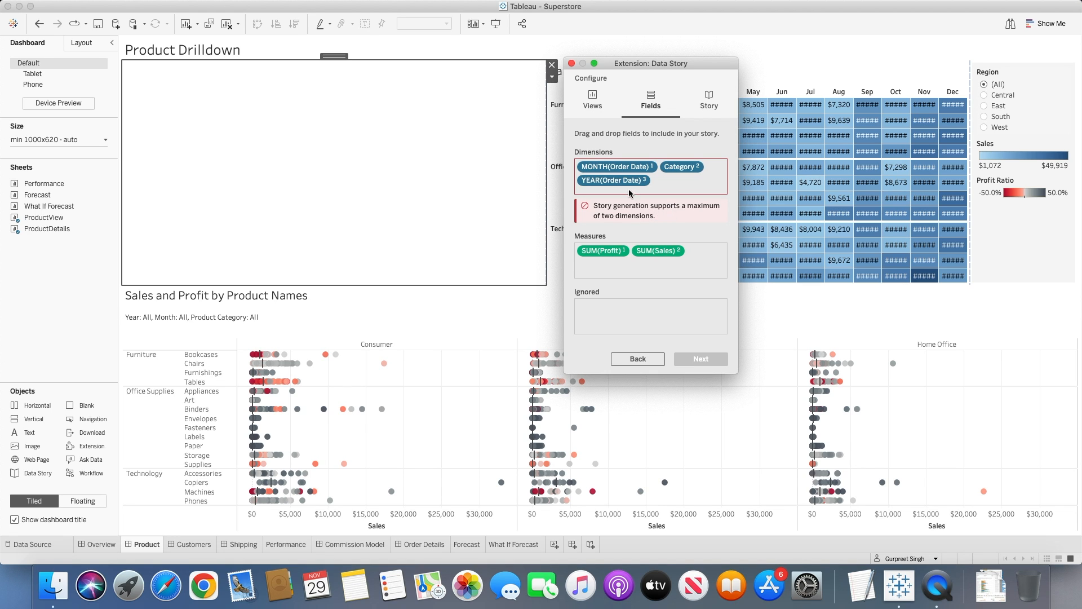
pyautogui.moveTo(627, 179); pyautogui.dragTo(646, 248)
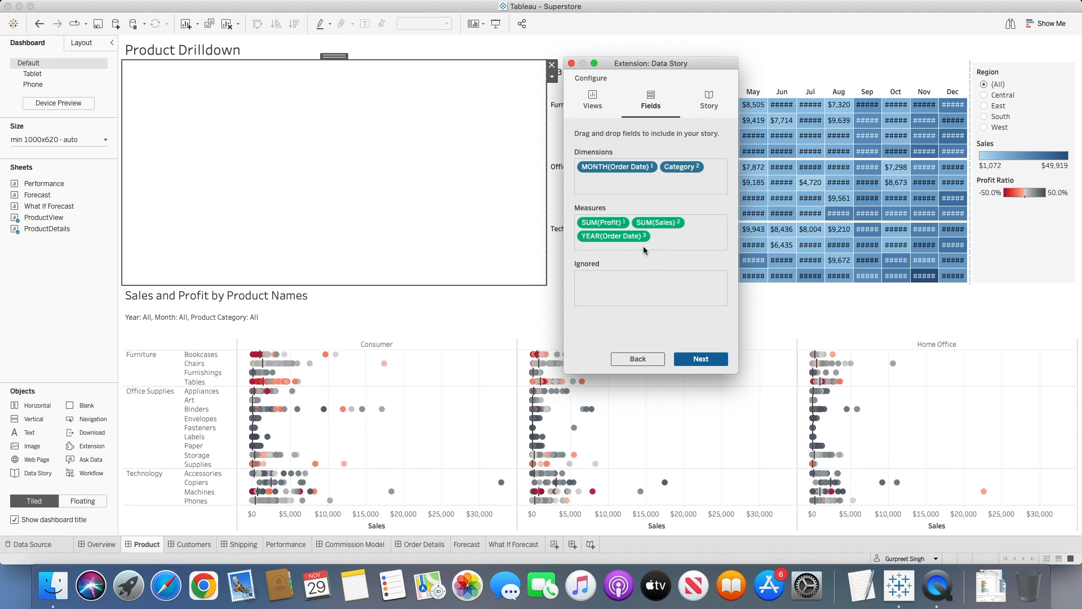
pyautogui.moveTo(635, 234); pyautogui.dragTo(638, 278)
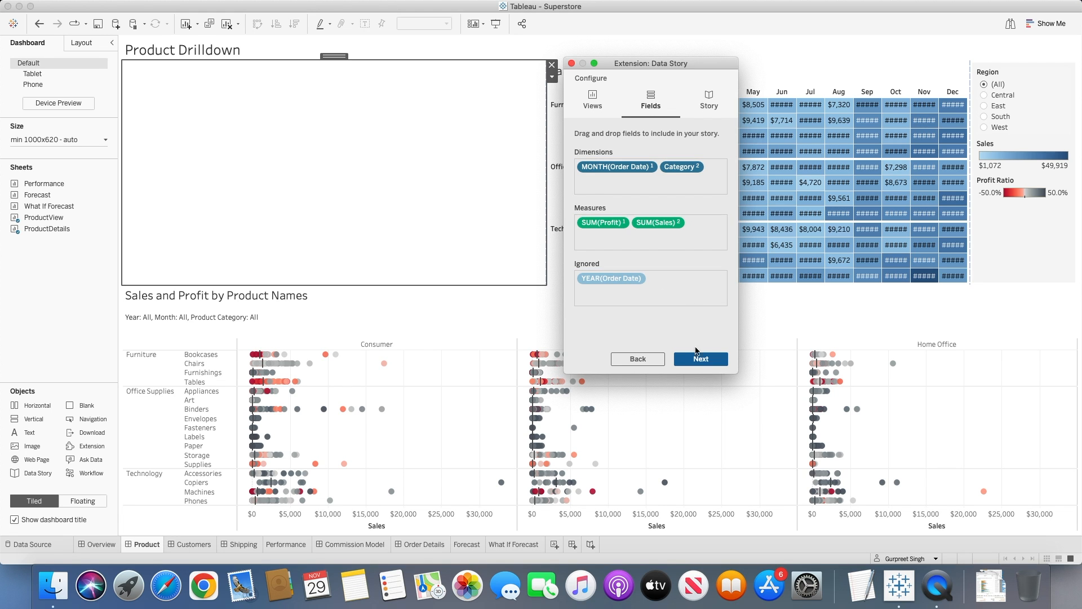
# Compare the Discrete and Continuous story types in the preview and finish the data story as Continuous.
pyautogui.click(697, 359)
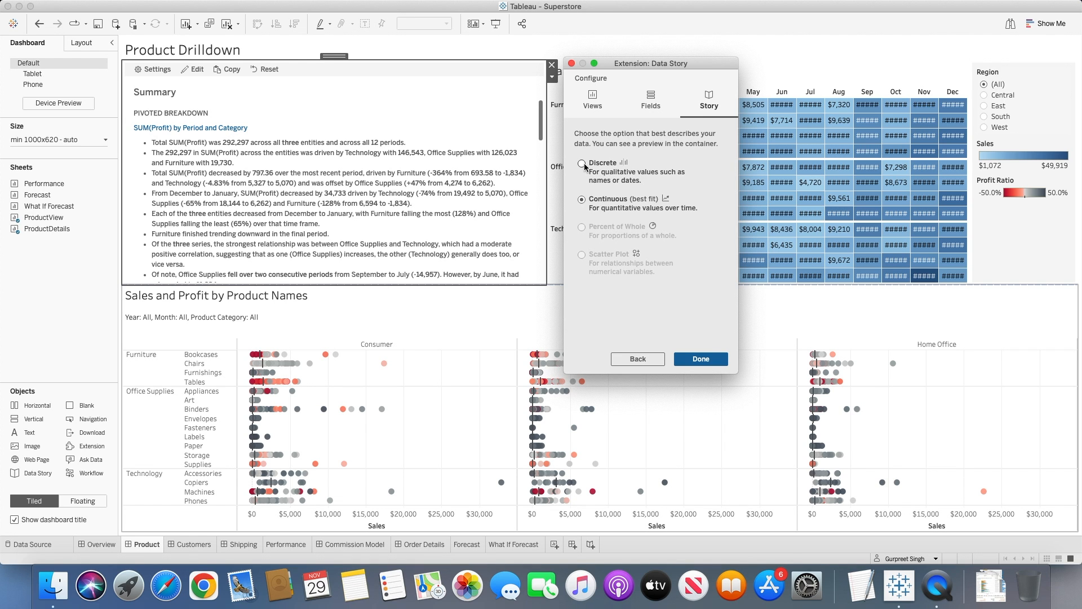
pyautogui.click(592, 179)
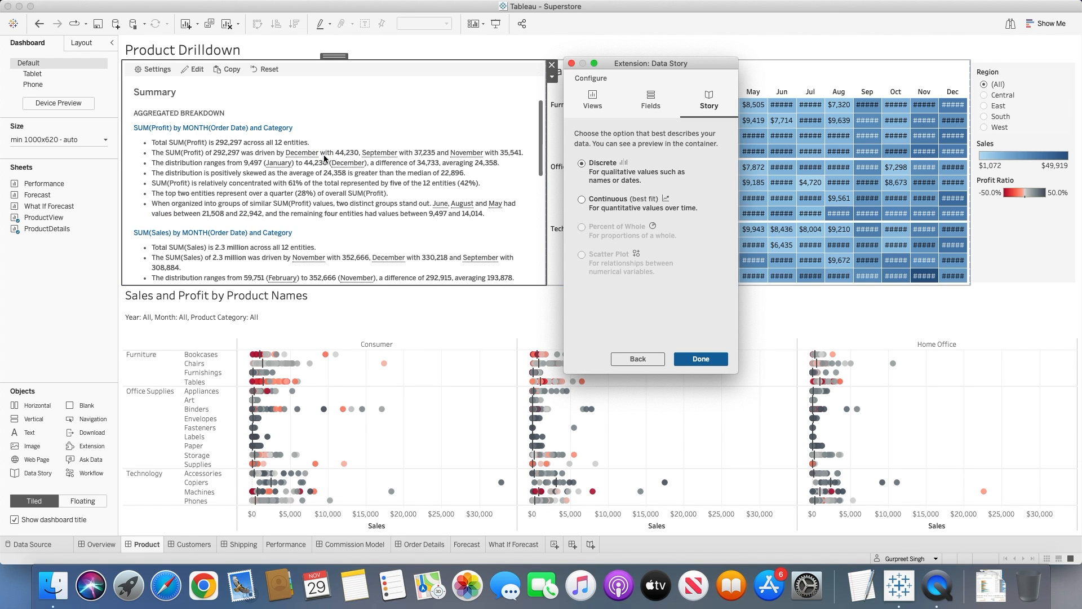
pyautogui.click(590, 208)
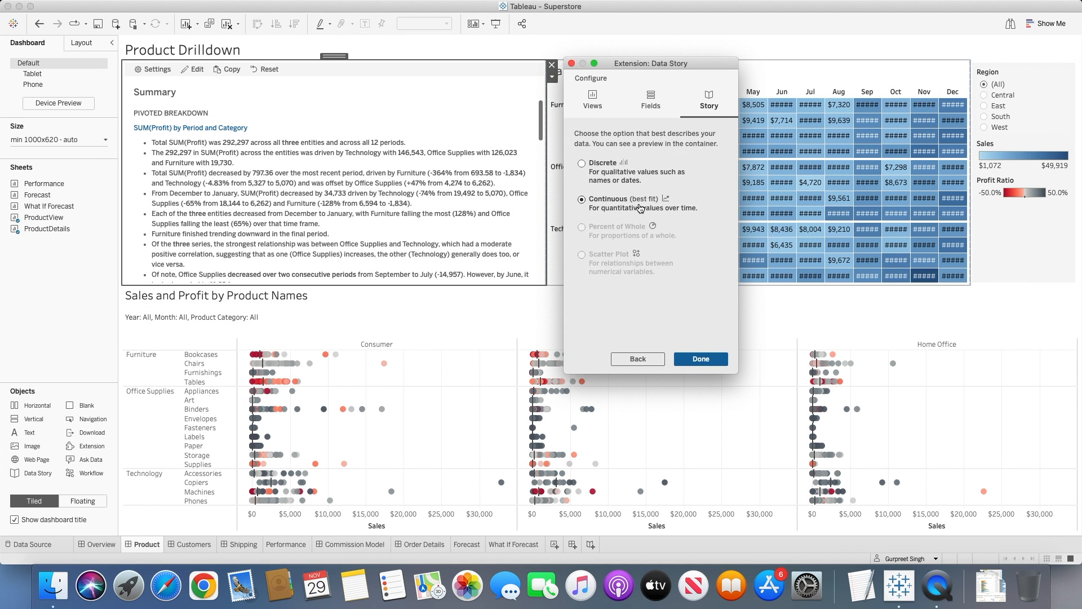
pyautogui.click(582, 164)
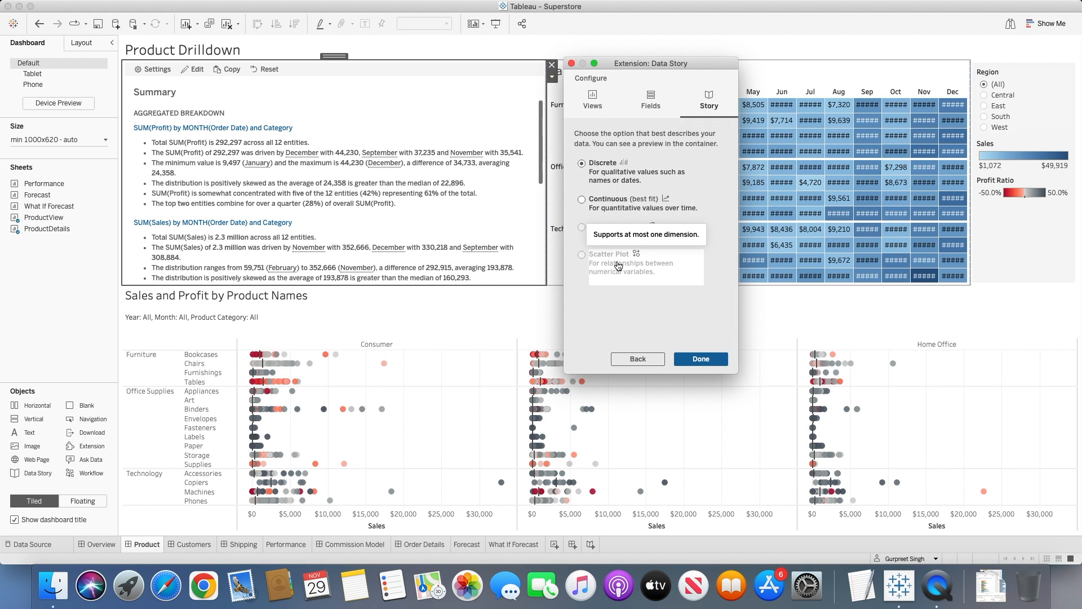
pyautogui.click(594, 209)
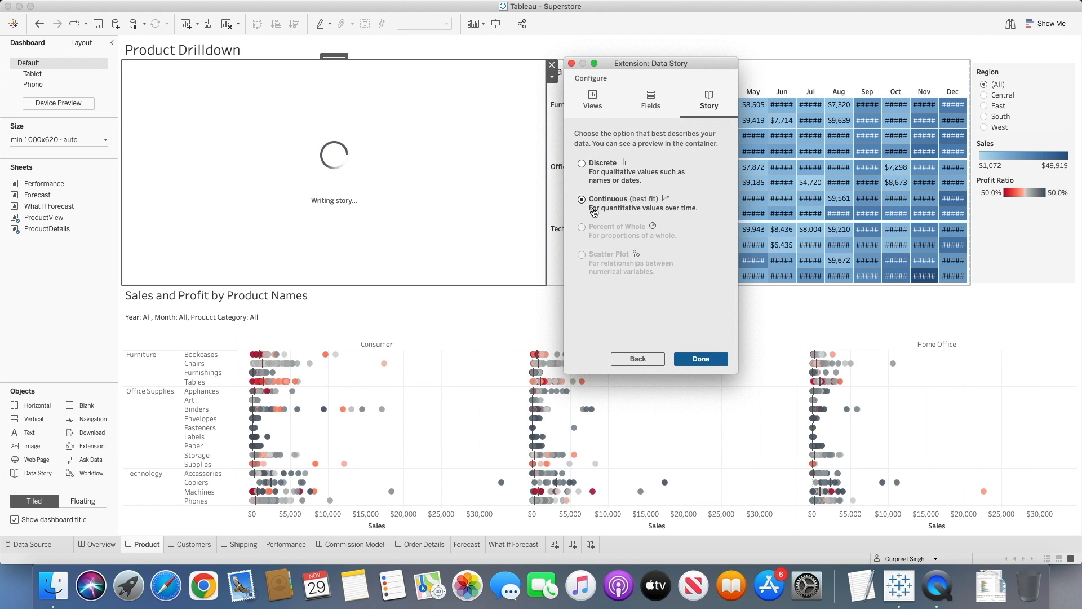
pyautogui.click(700, 359)
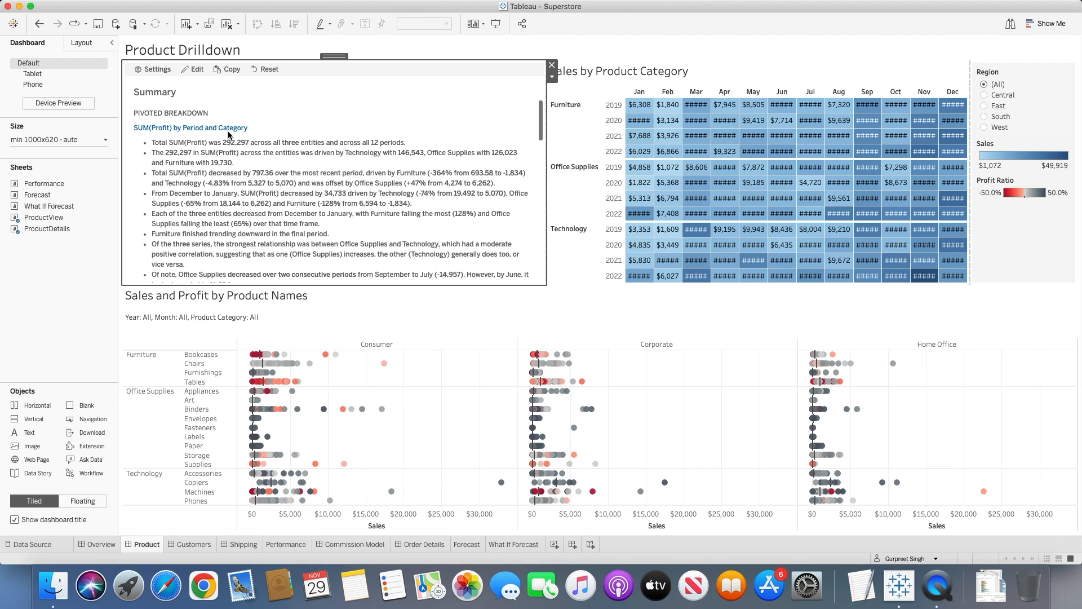
# Read through the story summary from the pivoted breakdown to the top category breakdowns.
pyautogui.scroll(-1, 250, 131)
pyautogui.scroll(-3, 255, 135)
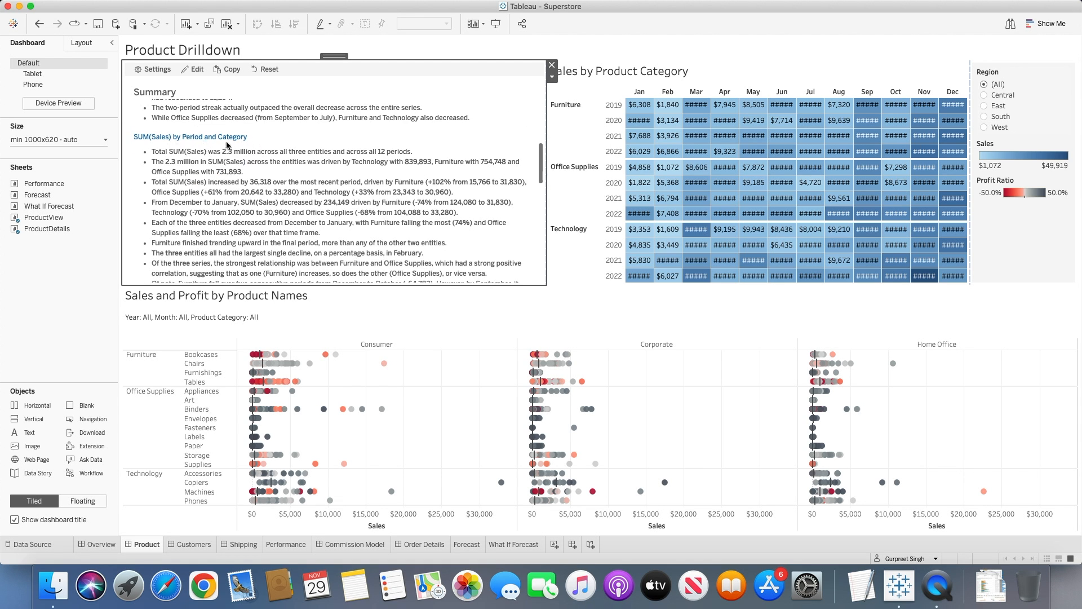
pyautogui.scroll(-10, 268, 142)
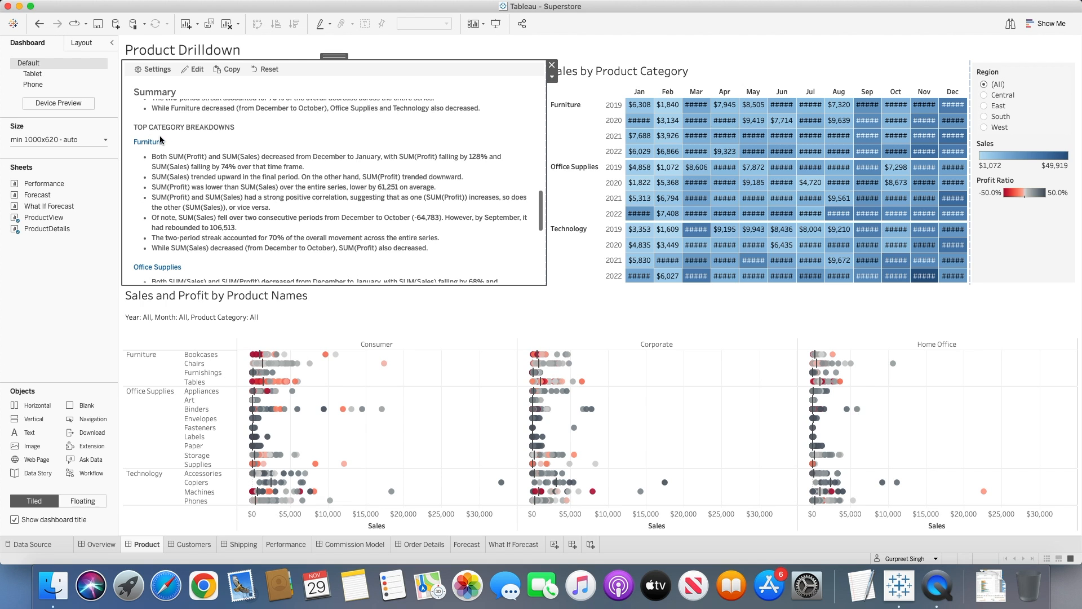
pyautogui.scroll(-8, 201, 145)
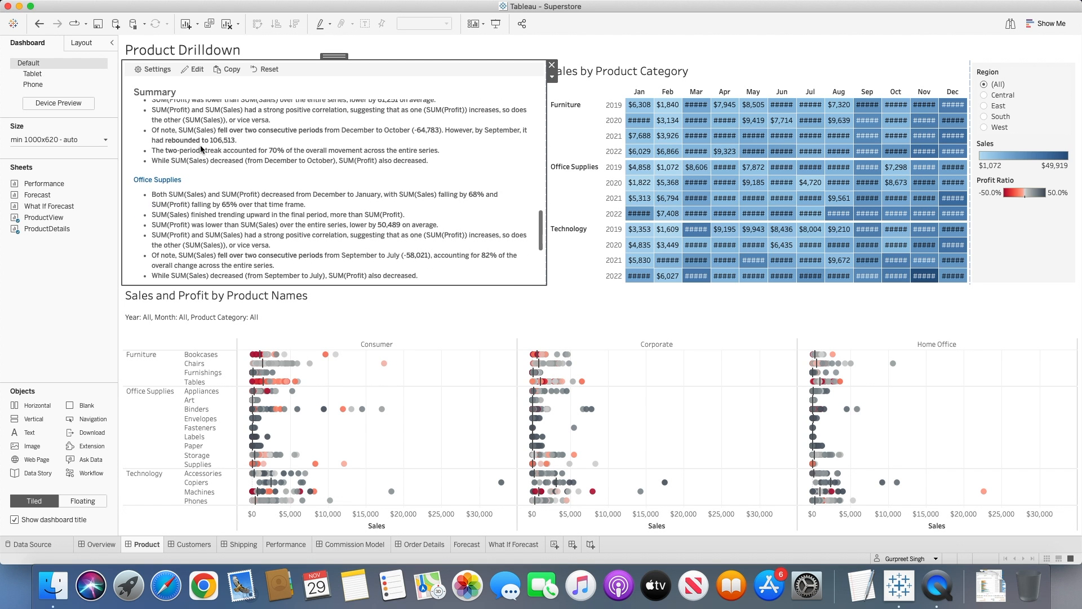
pyautogui.scroll(15, 201, 145)
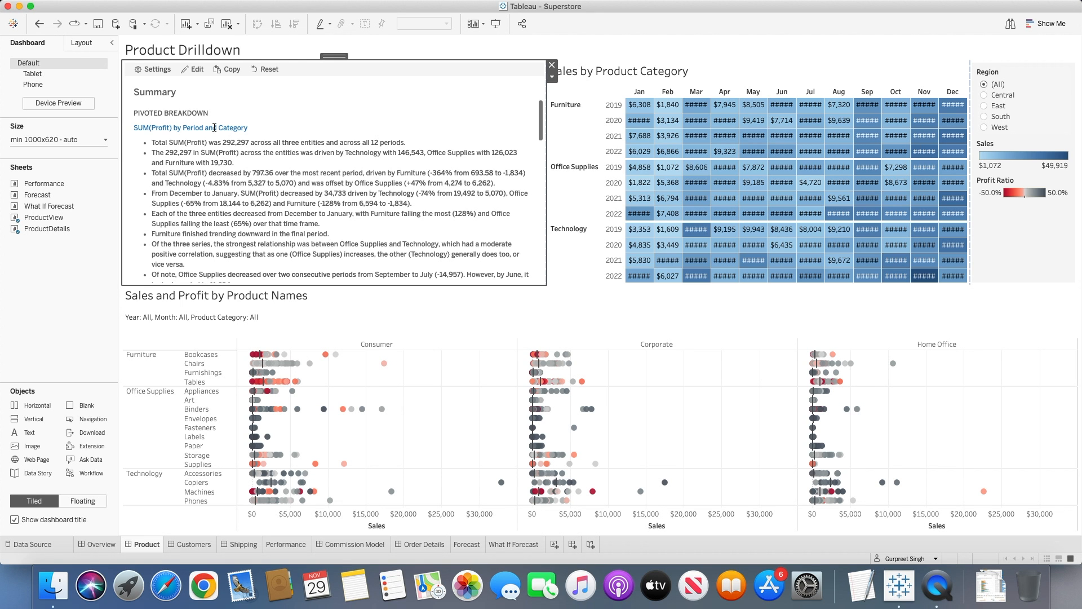
pyautogui.scroll(-10, 228, 163)
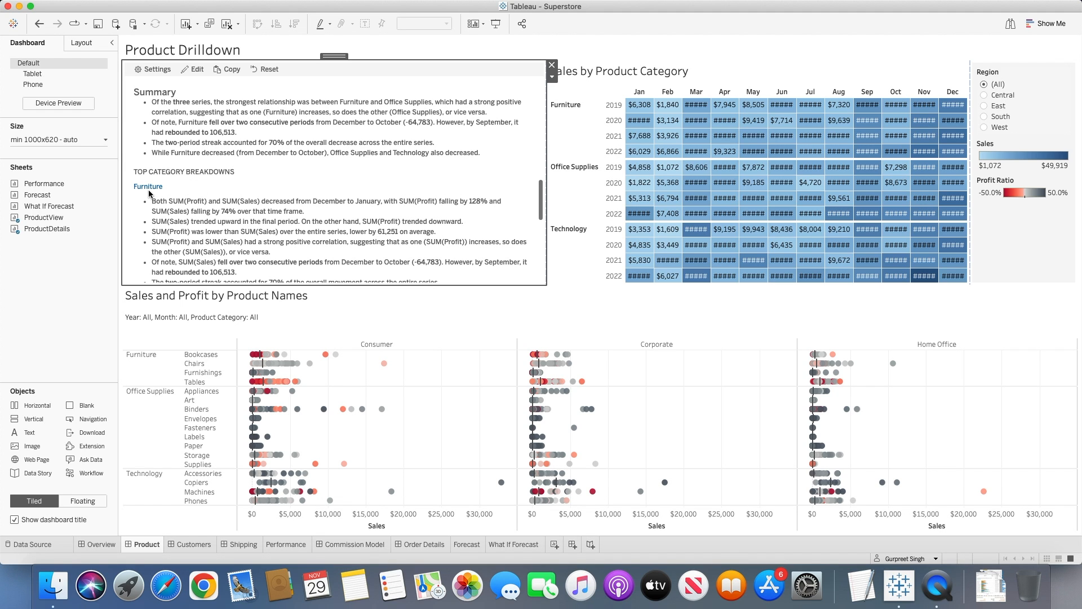
pyautogui.scroll(-3, 197, 195)
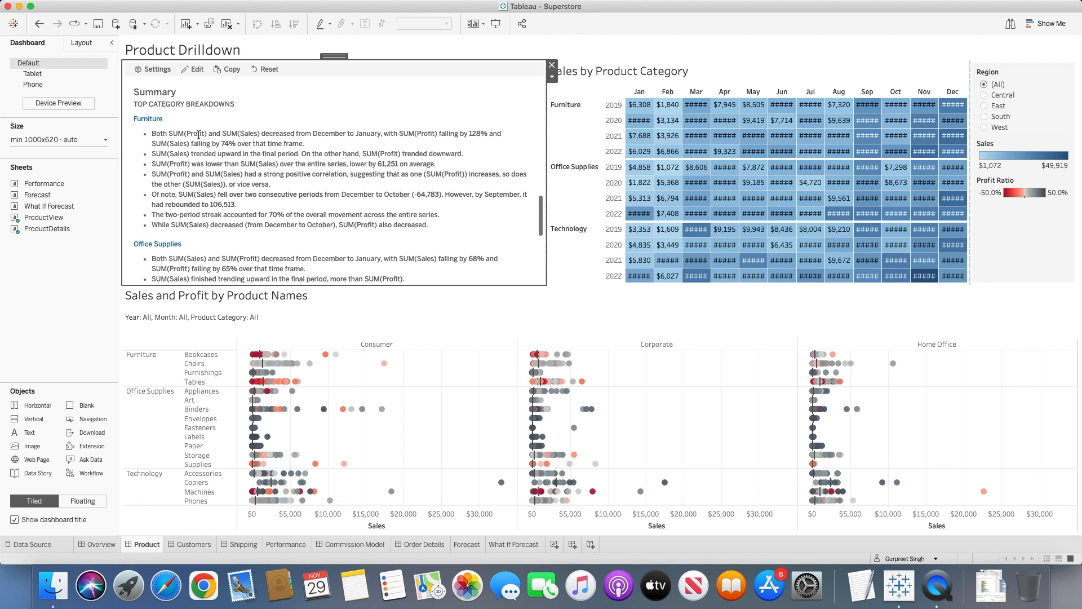
# Open the Furniture drilldown, review its SUM(Profit) and SUM(Sales) details, and return to the summary.
pyautogui.click(148, 119)
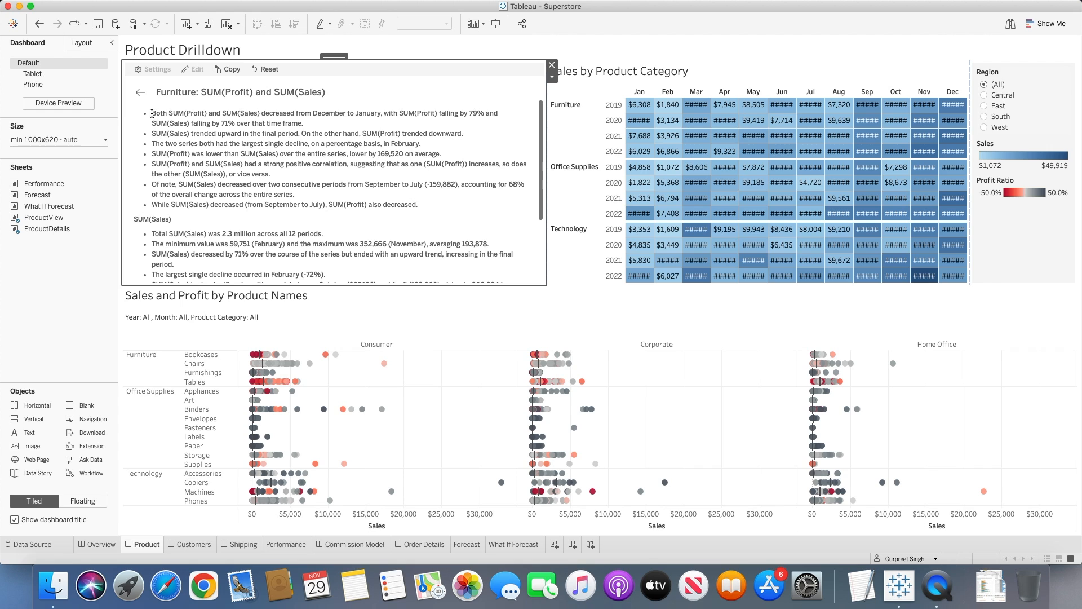
pyautogui.scroll(-3, 258, 175)
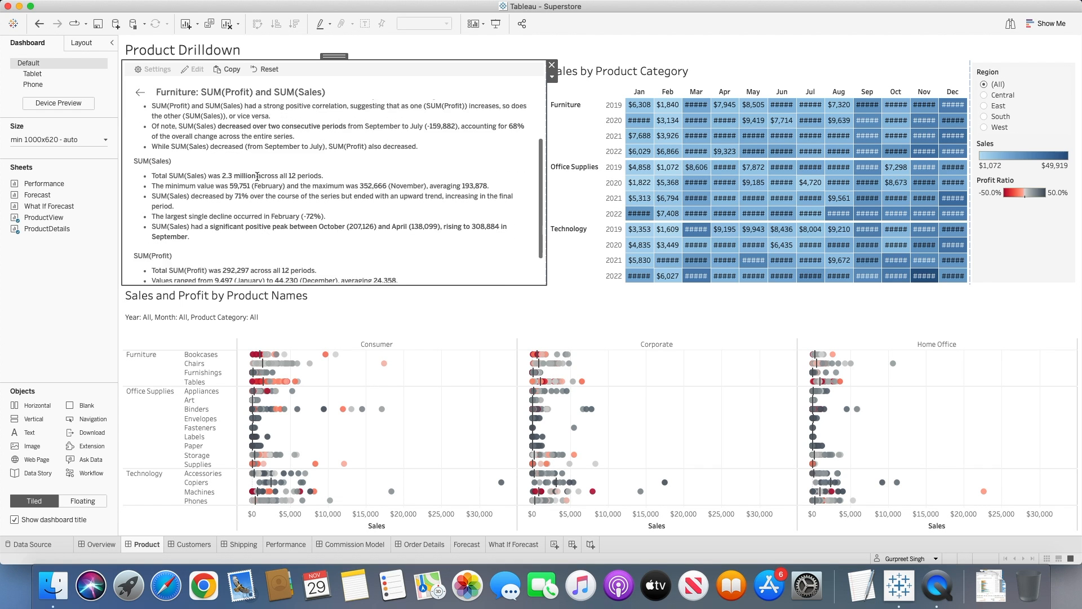
pyautogui.scroll(-1, 200, 177)
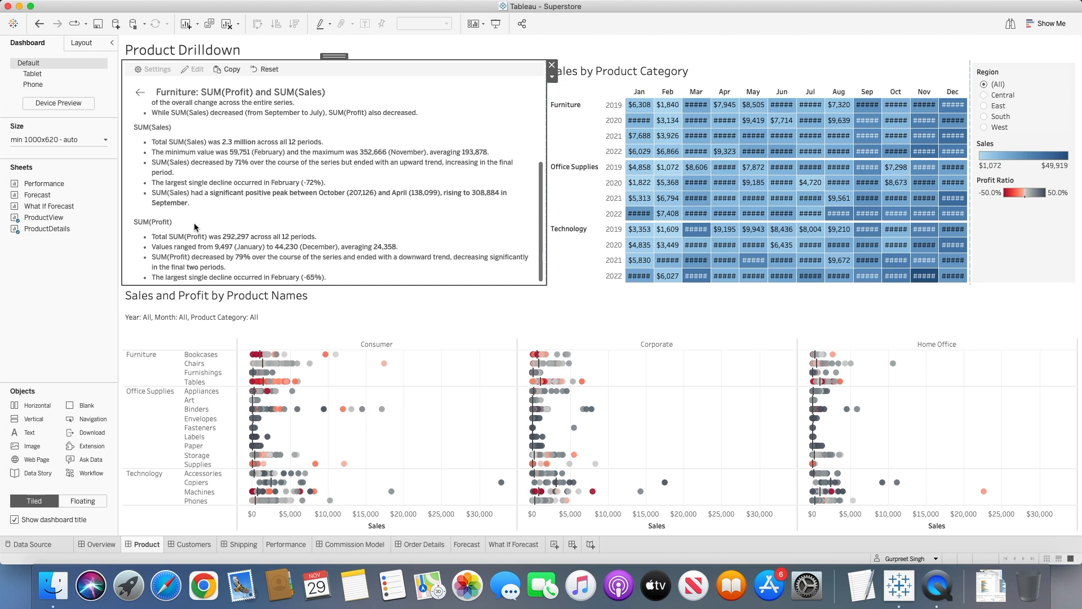
pyautogui.scroll(4, 197, 226)
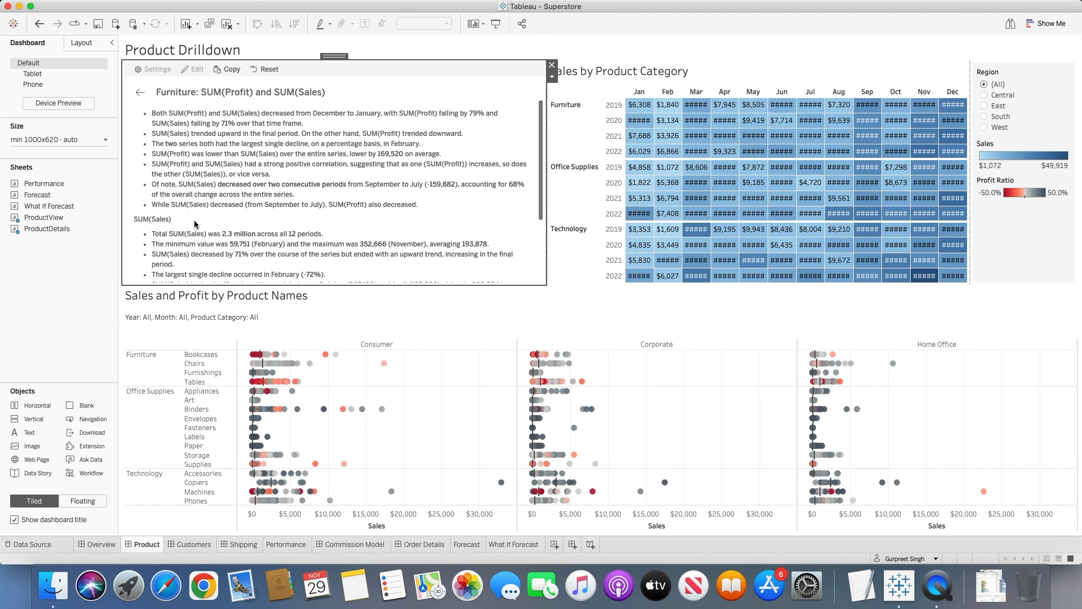
pyautogui.click(140, 93)
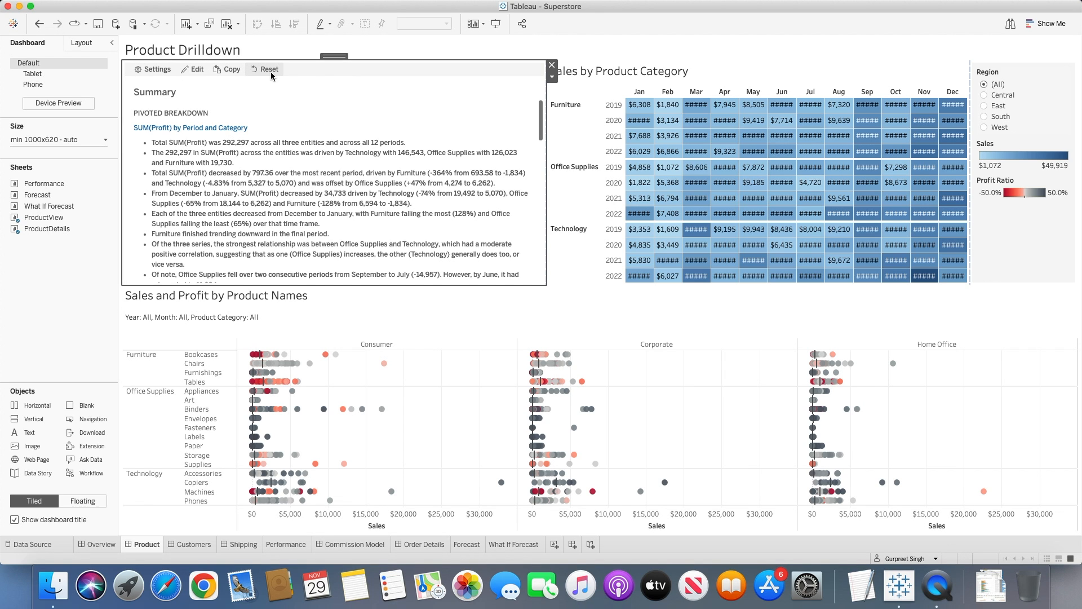
# In the data story's narrative settings, set the verbosity to Low and allow viewers to change it.
pyautogui.click(158, 72)
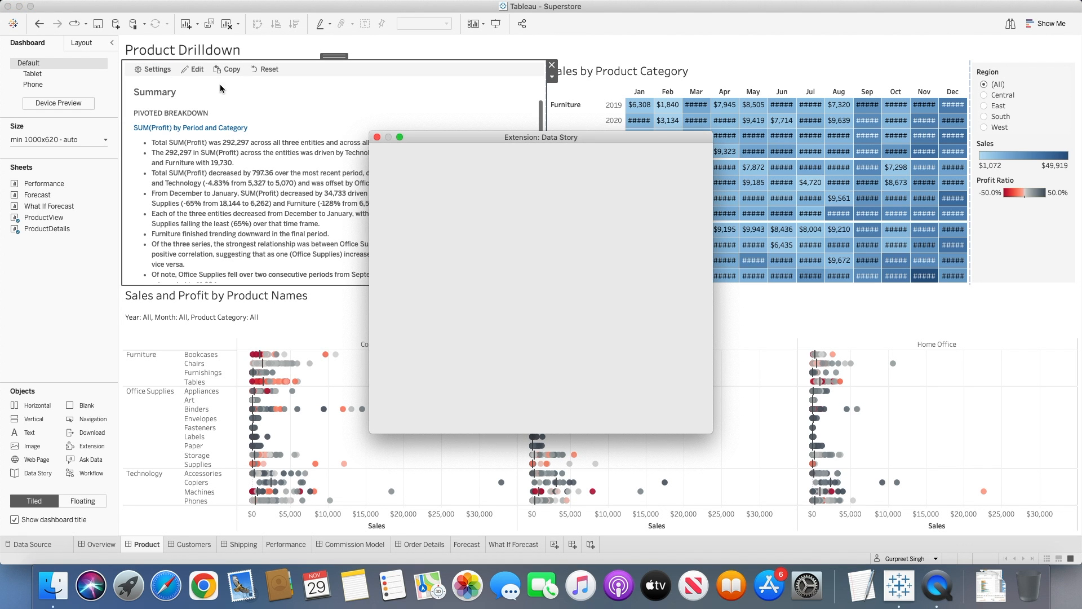
pyautogui.moveTo(486, 140); pyautogui.dragTo(674, 73)
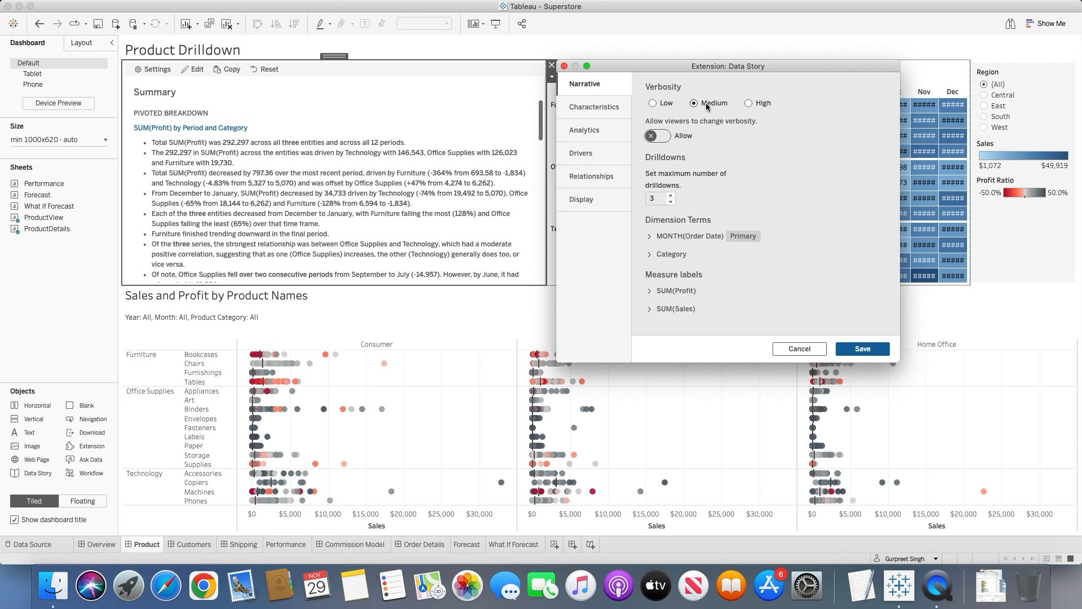
pyautogui.click(653, 104)
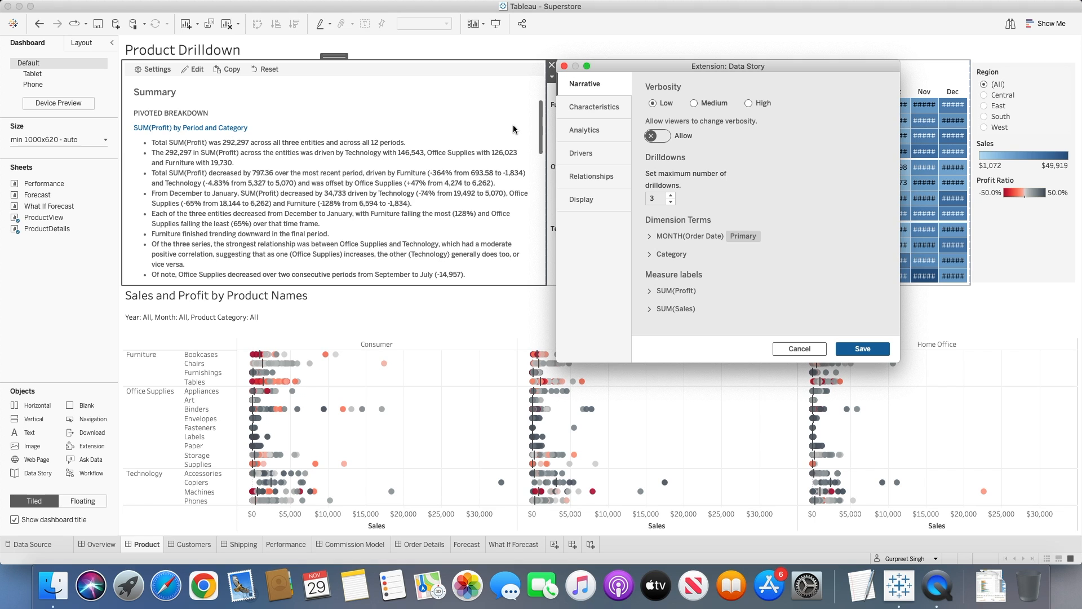
pyautogui.click(750, 103)
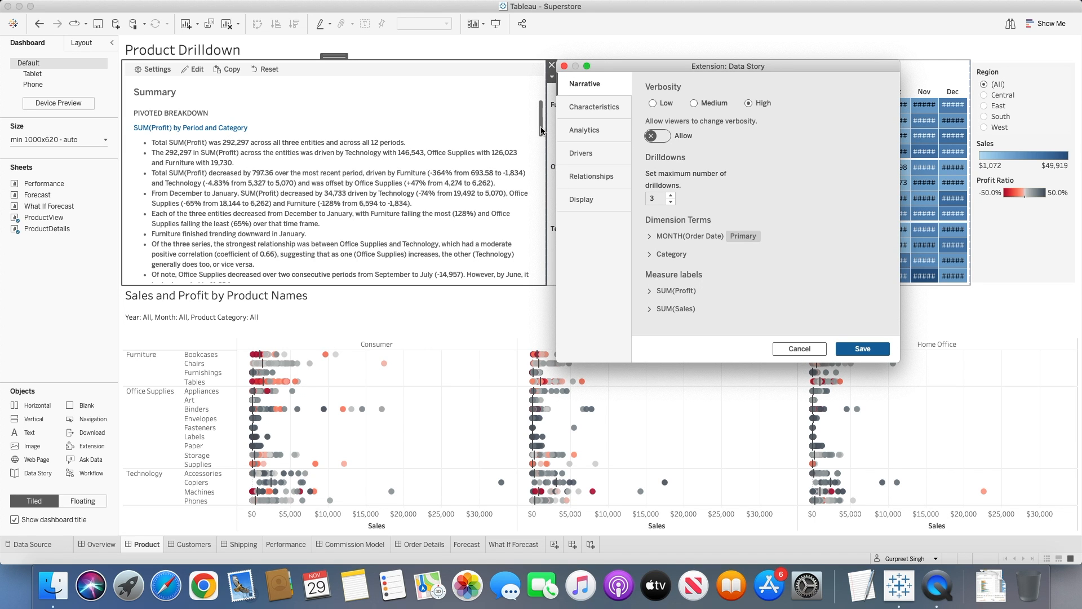
pyautogui.click(652, 103)
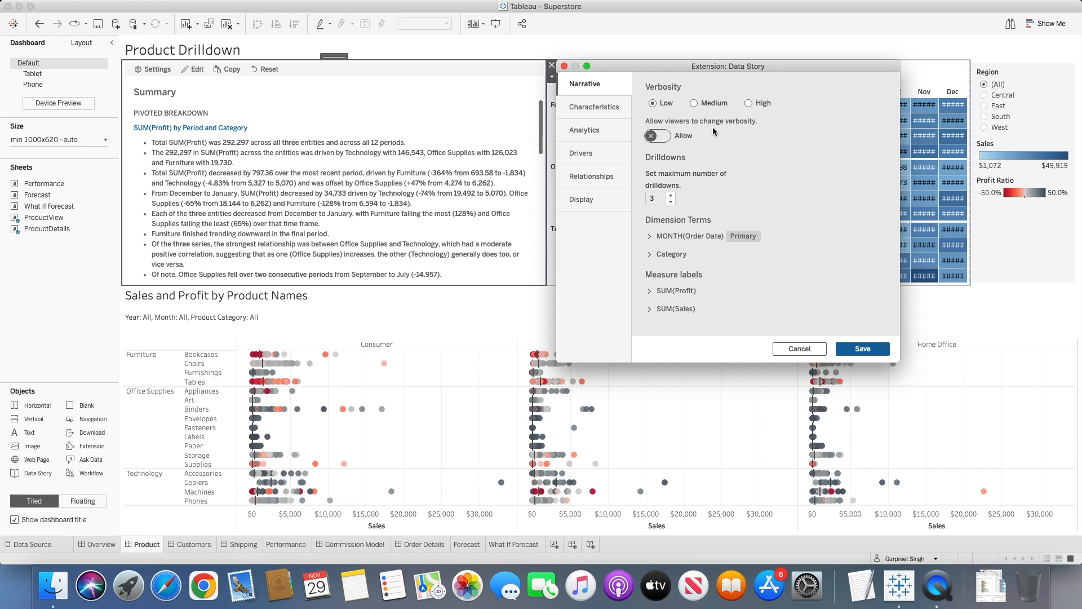
pyautogui.click(659, 136)
# Adjust the maximum number of drilldowns and set it back to 3.
pyautogui.click(664, 196)
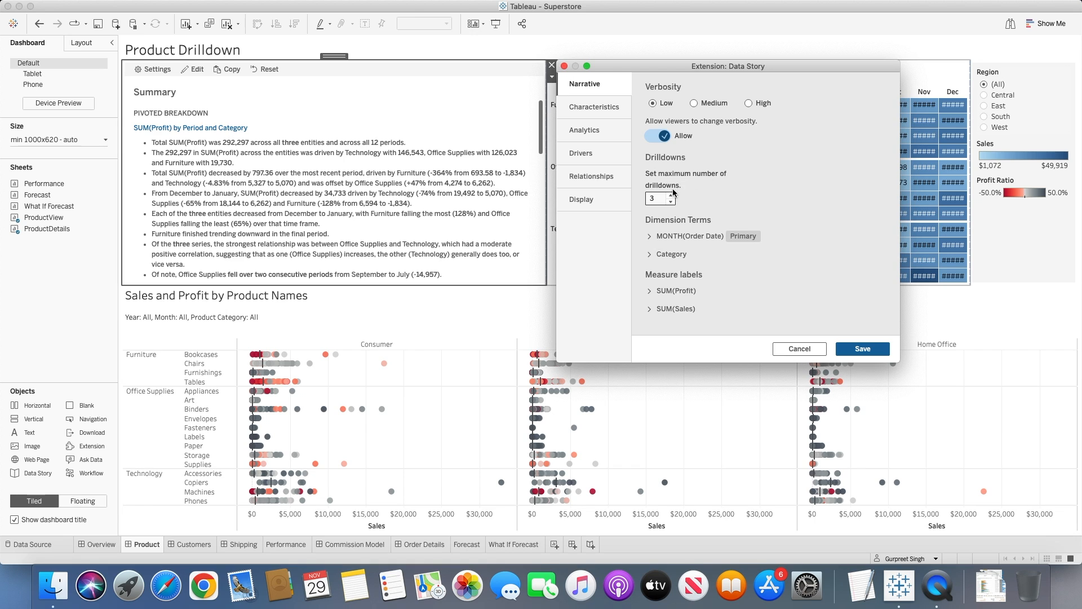
pyautogui.click(670, 195)
pyautogui.click(671, 202)
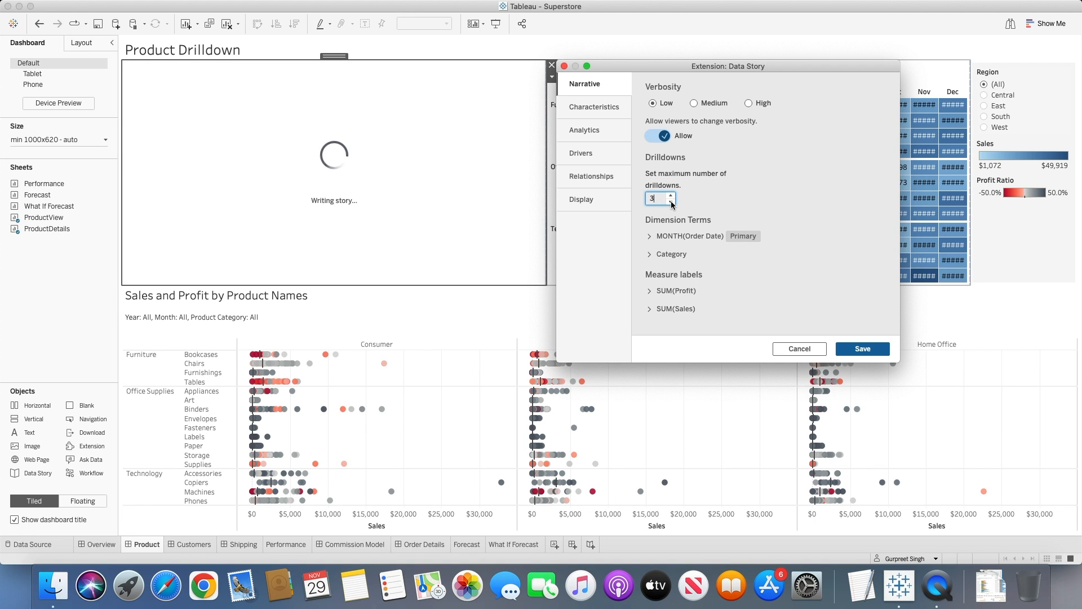
# Set the maximum number of drilldowns to 1 and save the data story settings.
pyautogui.click(671, 202)
pyautogui.click(671, 202)
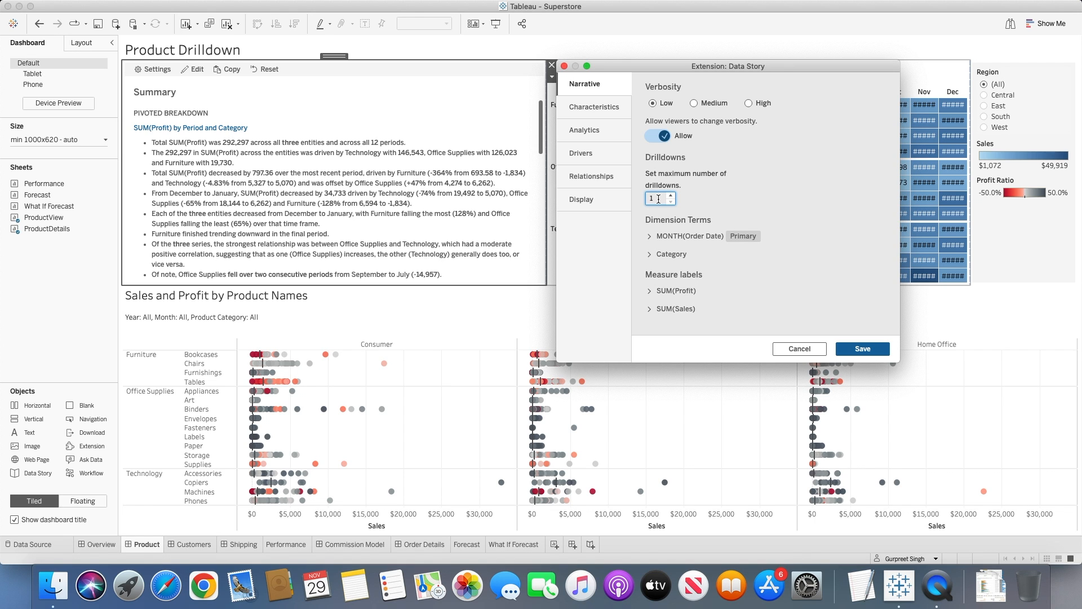
pyautogui.click(860, 351)
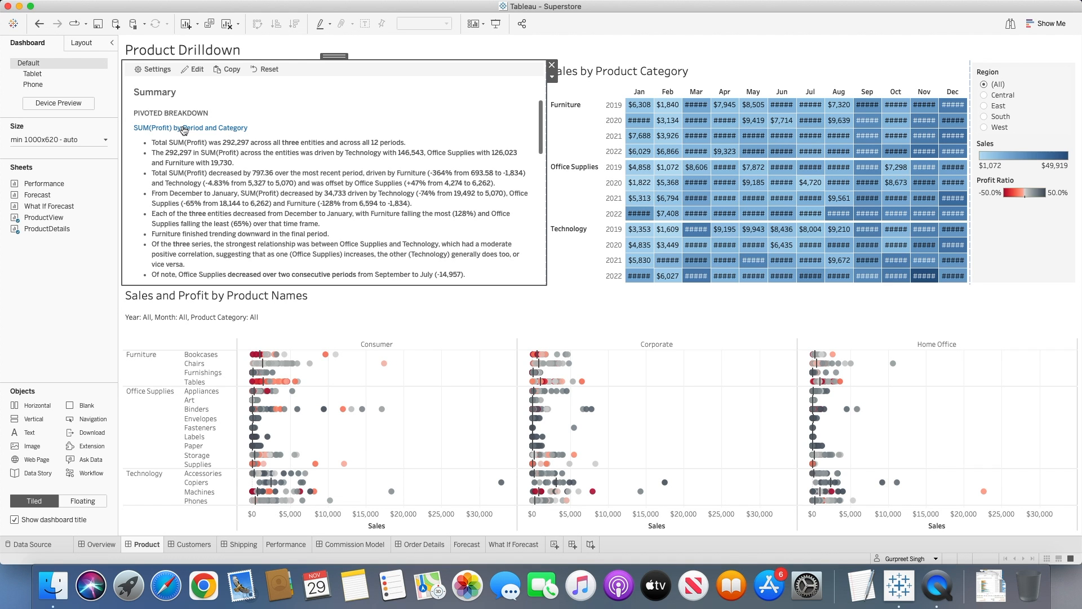
# Open the SUM(Profit) by Period and Category drilldown, read its overall and Technology details, and return to the summary.
pyautogui.click(184, 130)
pyautogui.scroll(-2, 241, 154)
pyautogui.scroll(1, 241, 154)
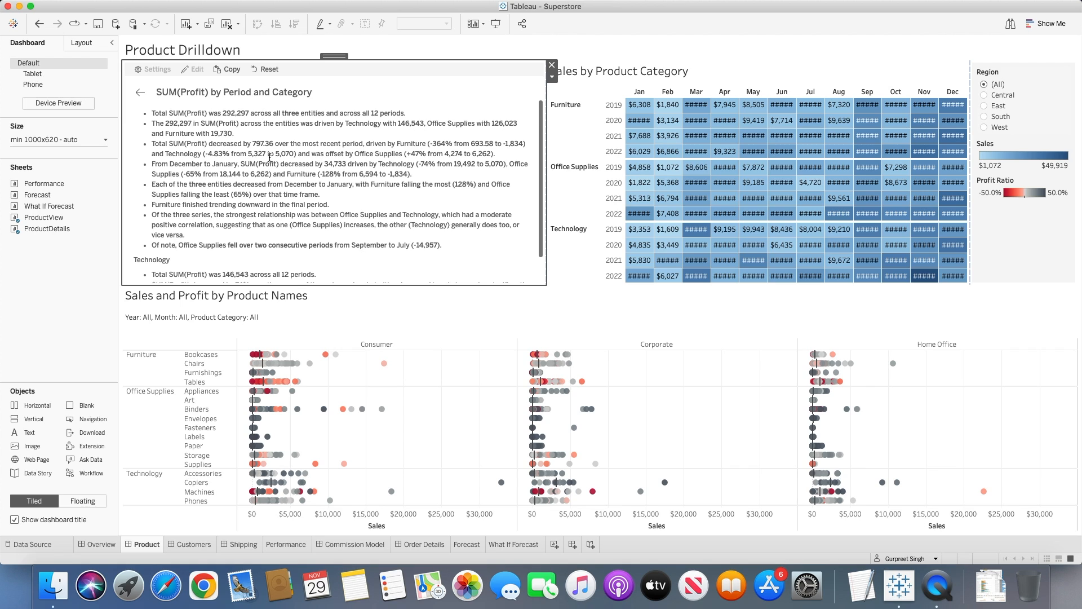
pyautogui.scroll(-1, 259, 124)
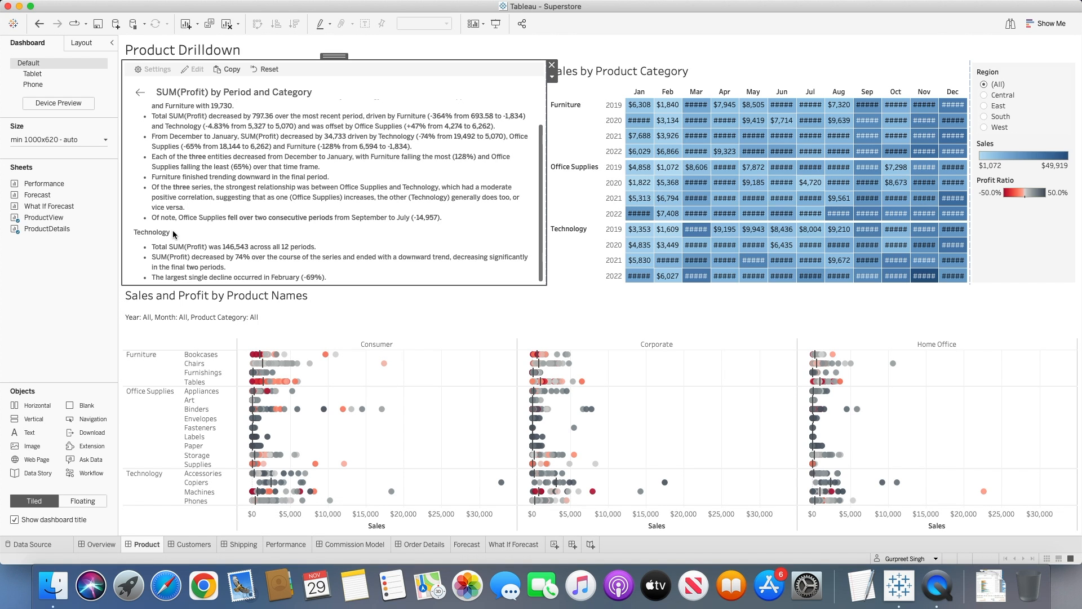
pyautogui.click(140, 93)
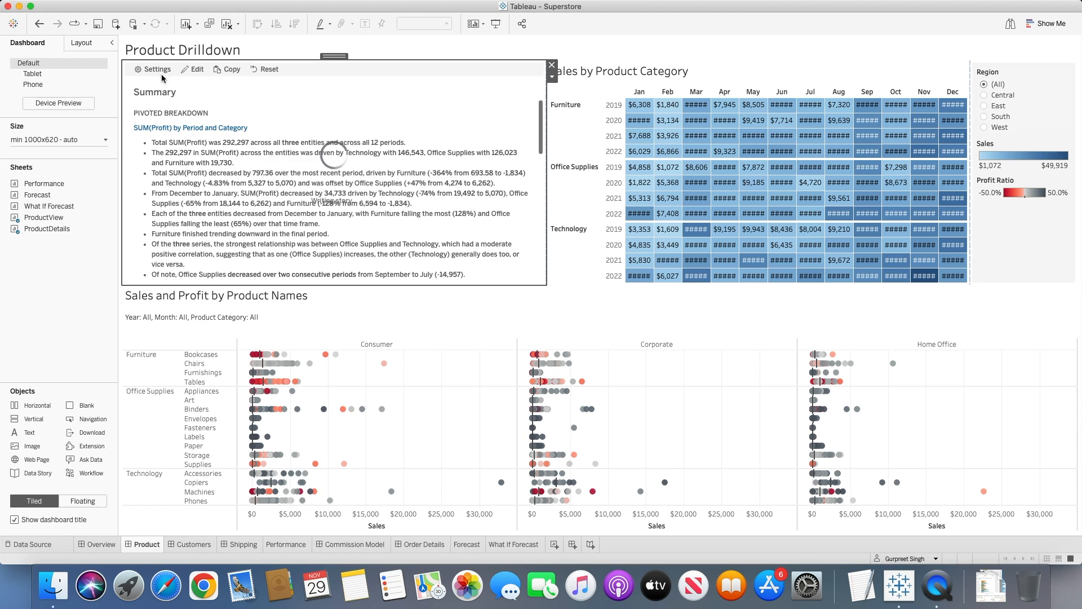
# Reopen the data story settings, set the maximum number of drilldowns to 3, and save.
pyautogui.click(160, 70)
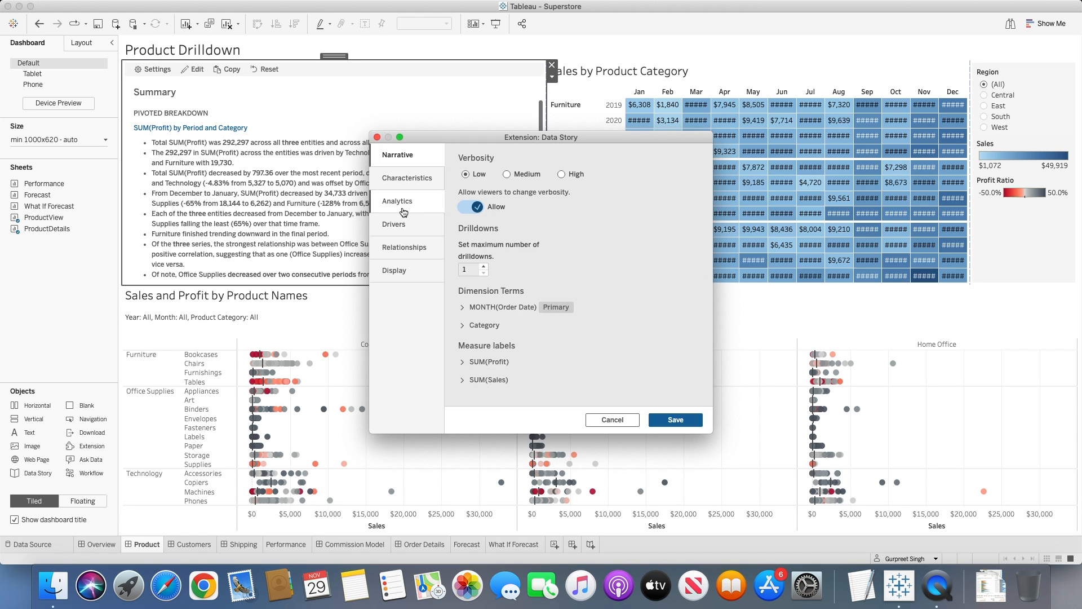
pyautogui.click(484, 267)
pyautogui.click(484, 266)
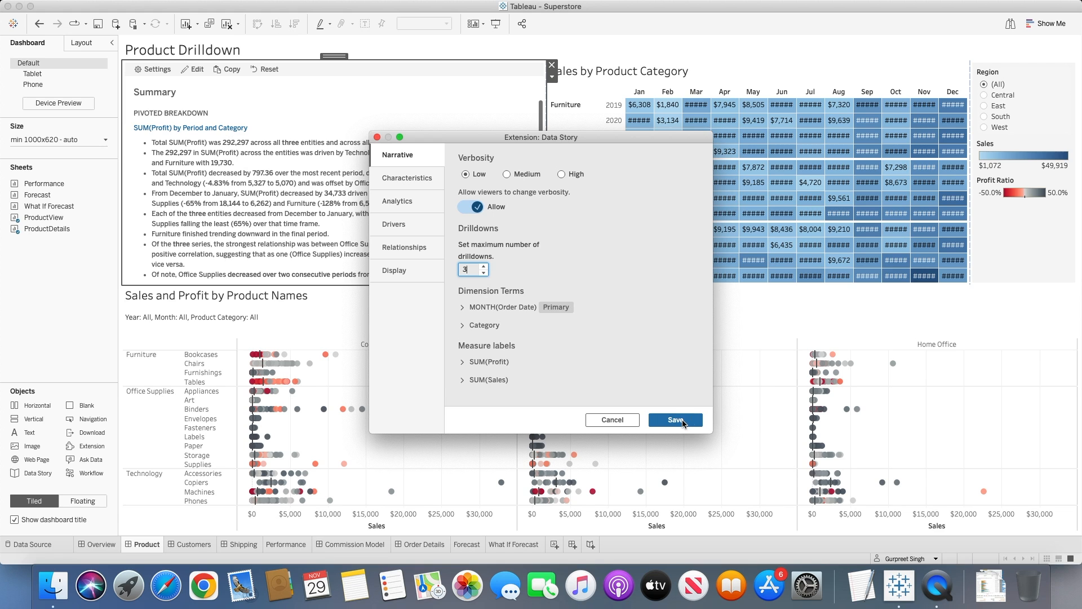
pyautogui.click(675, 419)
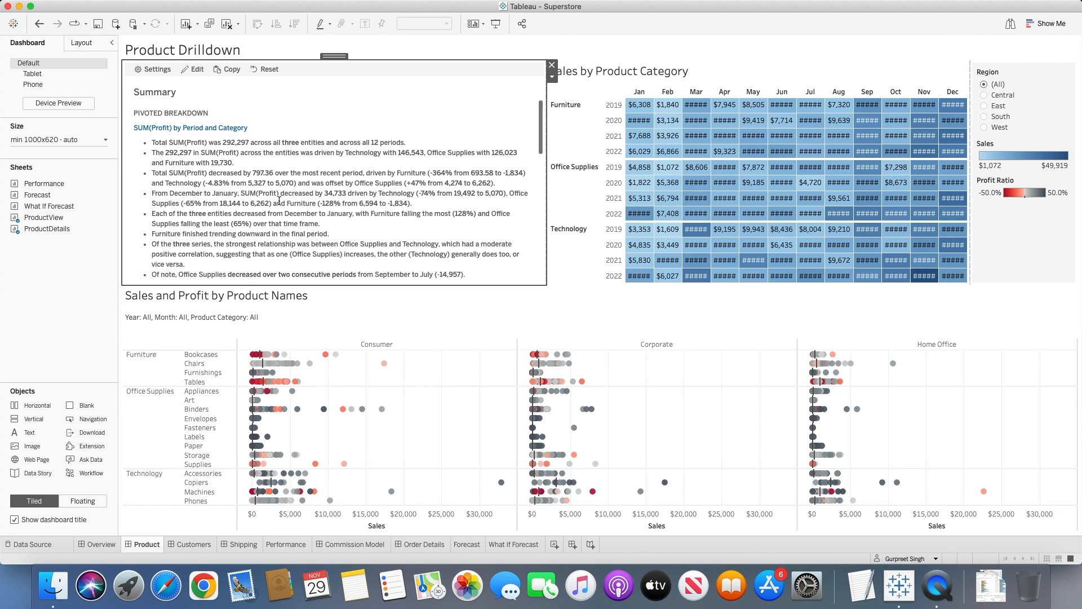
# Review the Technology, Office Supplies and Furniture details in the SUM(Profit) by Period and Category drilldown, and return to the summary.
pyautogui.click(199, 129)
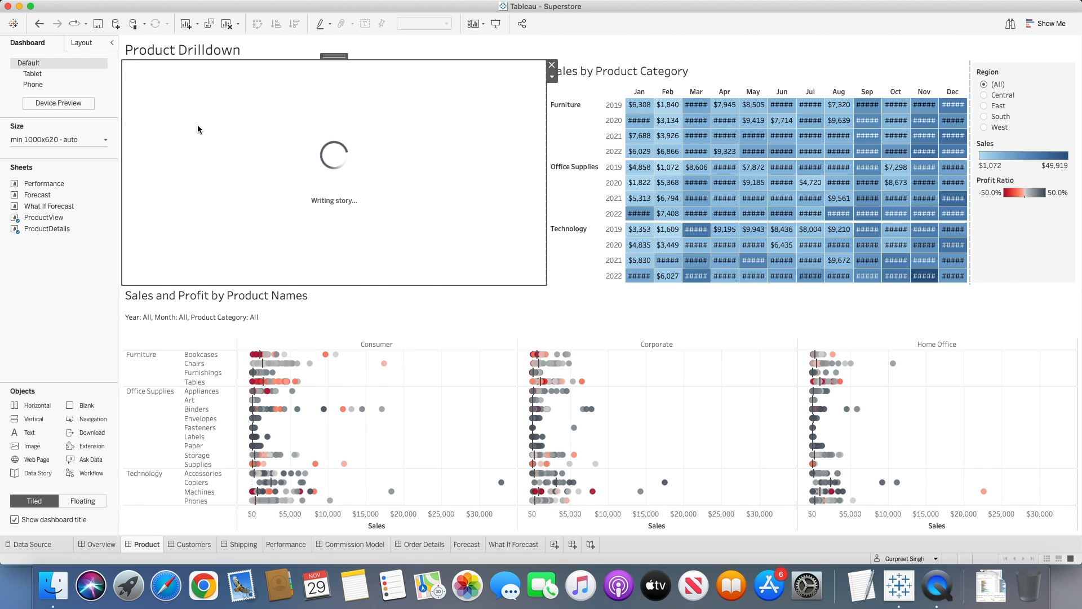
pyautogui.scroll(-5, 225, 157)
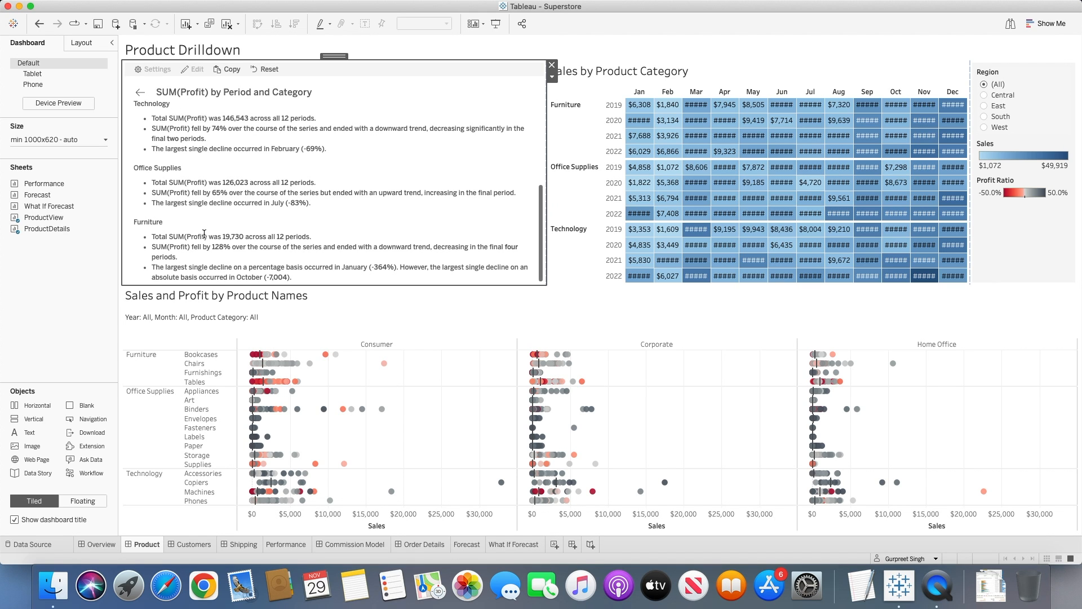
pyautogui.click(140, 92)
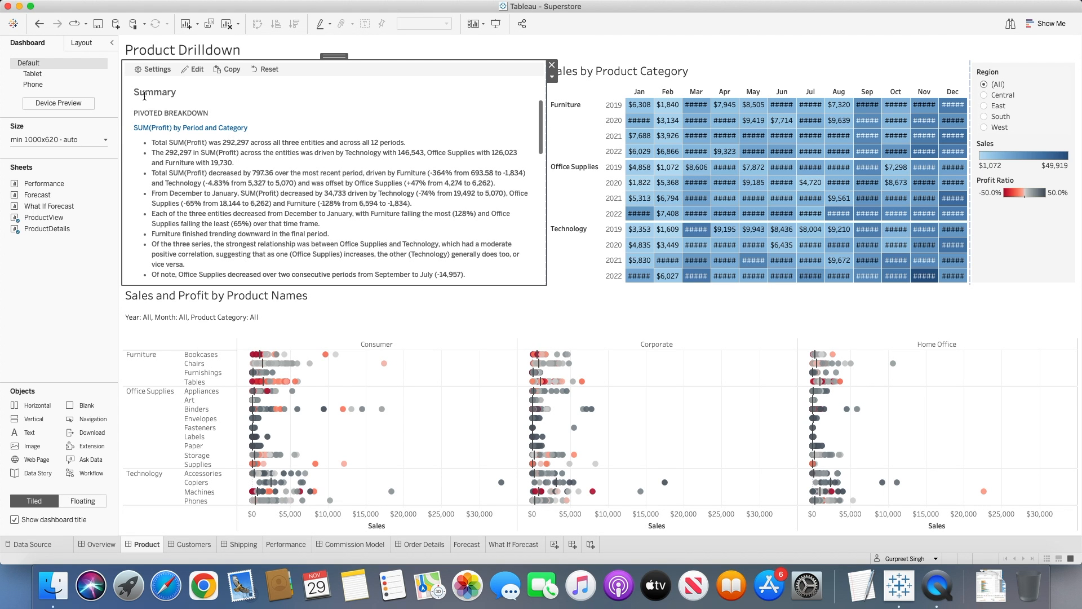
# In the data story's narrative settings, set the MONTH(Order Date) dimension terms to singular "Month" and plural "Months".
pyautogui.click(155, 70)
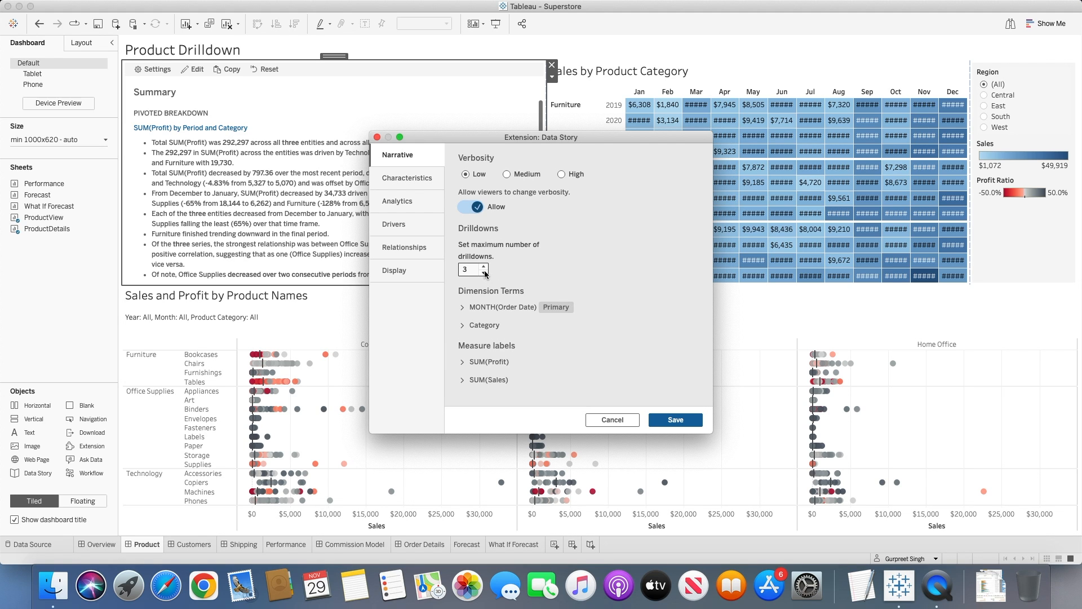
pyautogui.click(462, 308)
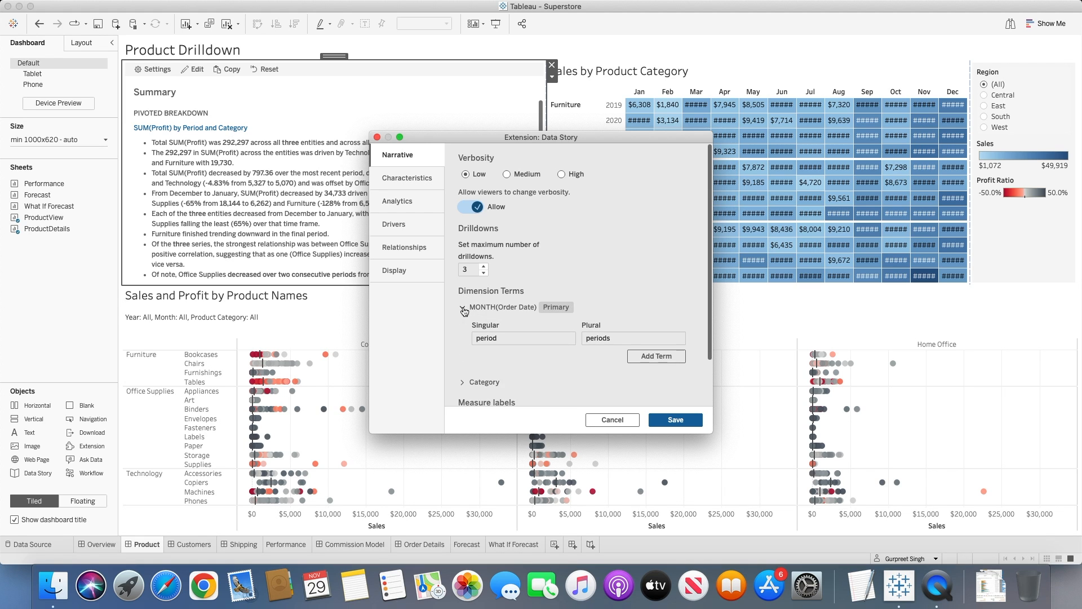
pyautogui.scroll(-2, 536, 304)
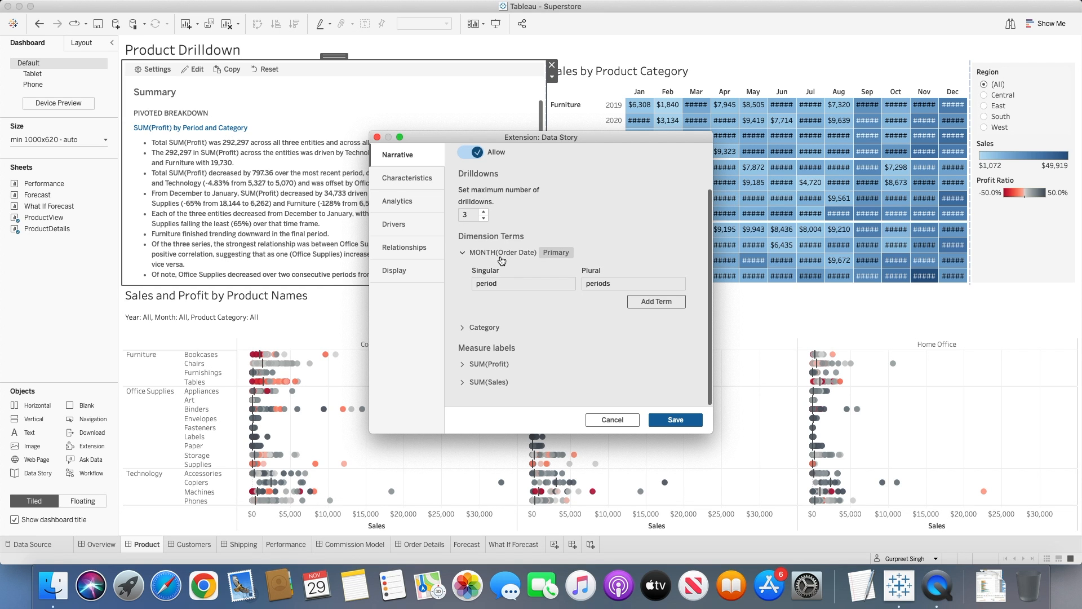
pyautogui.moveTo(452, 139); pyautogui.dragTo(639, 152)
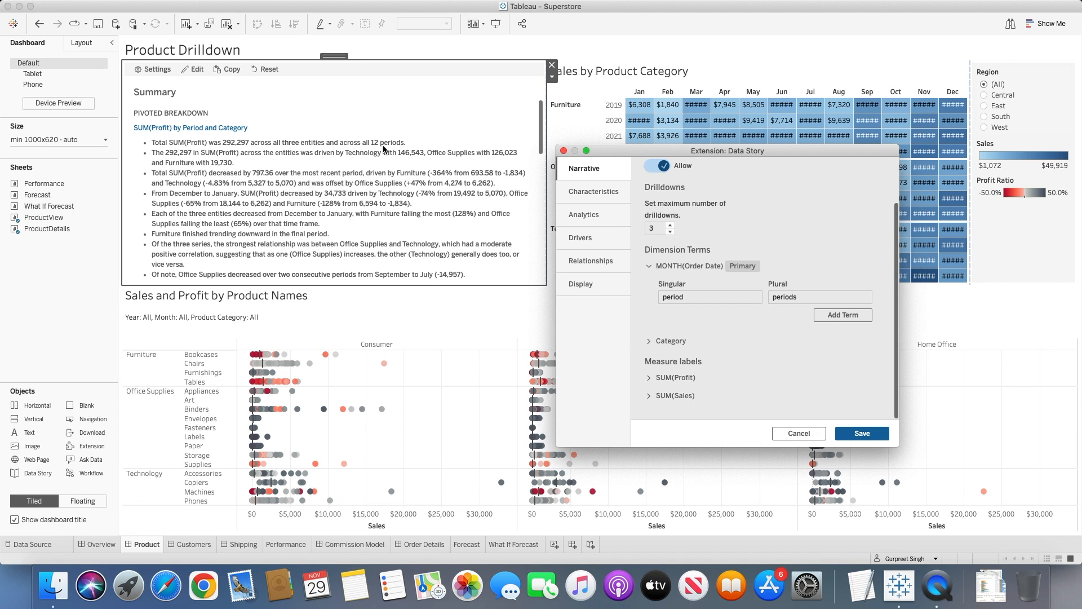
pyautogui.doubleClick(669, 297)
pyautogui.write('Month')
pyautogui.doubleClick(786, 297)
pyautogui.write('Months')
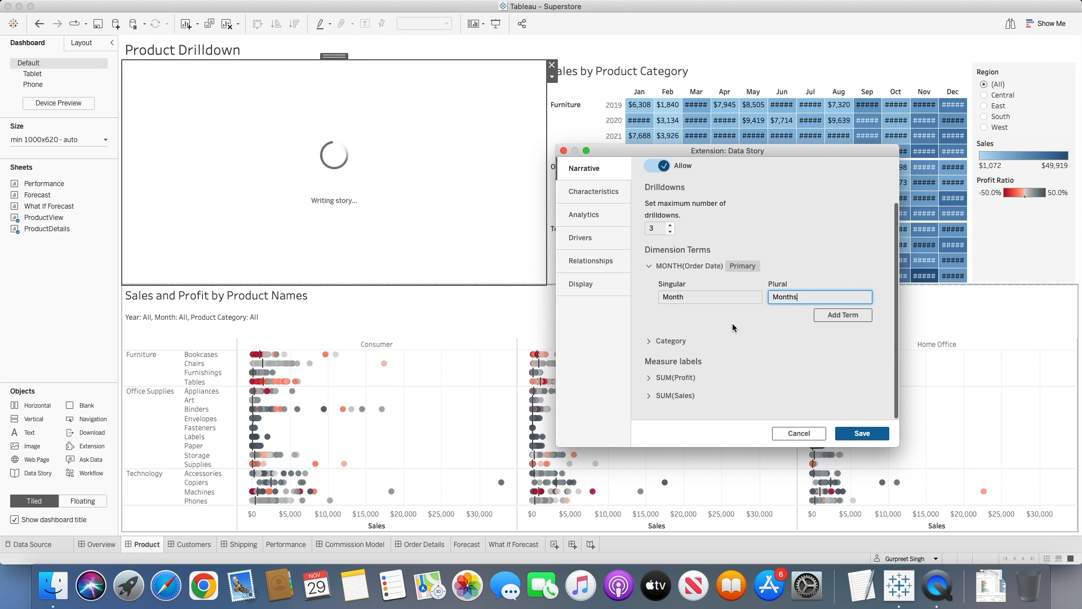
# Set the Category dimension terms to singular "Category" and plural "Categories".
pyautogui.click(650, 342)
pyautogui.scroll(-3, 676, 338)
pyautogui.click(677, 315)
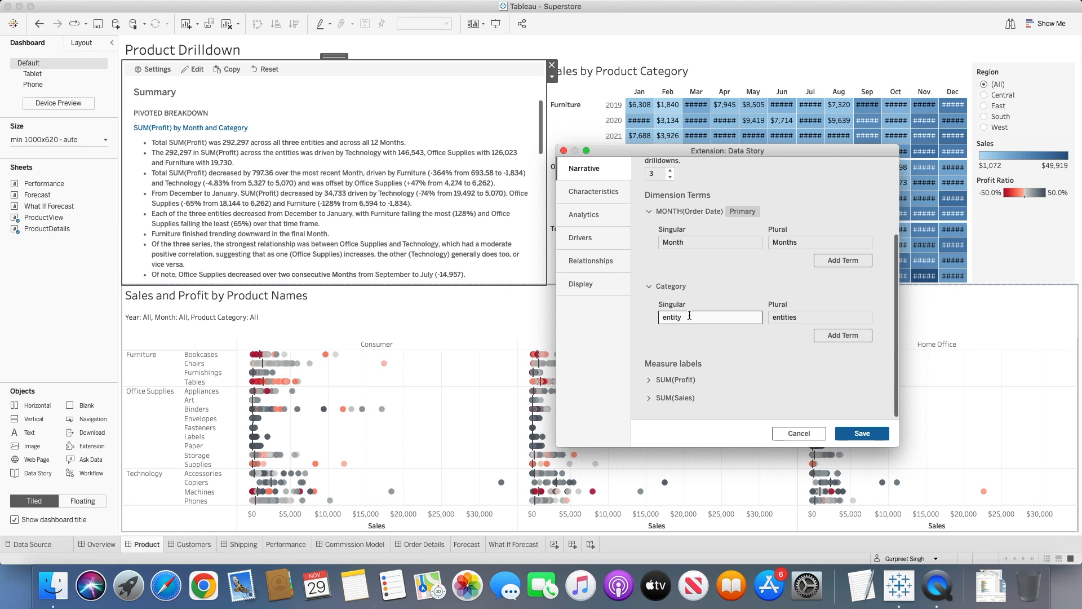
pyautogui.moveTo(689, 315); pyautogui.dragTo(650, 319)
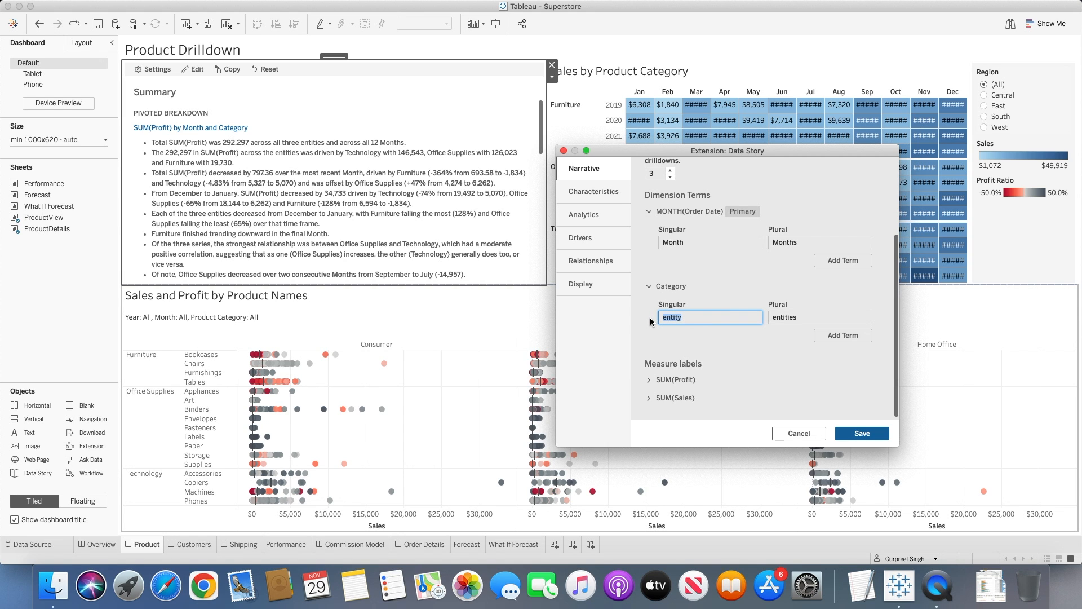
pyautogui.write('Category')
pyautogui.doubleClick(790, 318)
pyautogui.write('Categor')
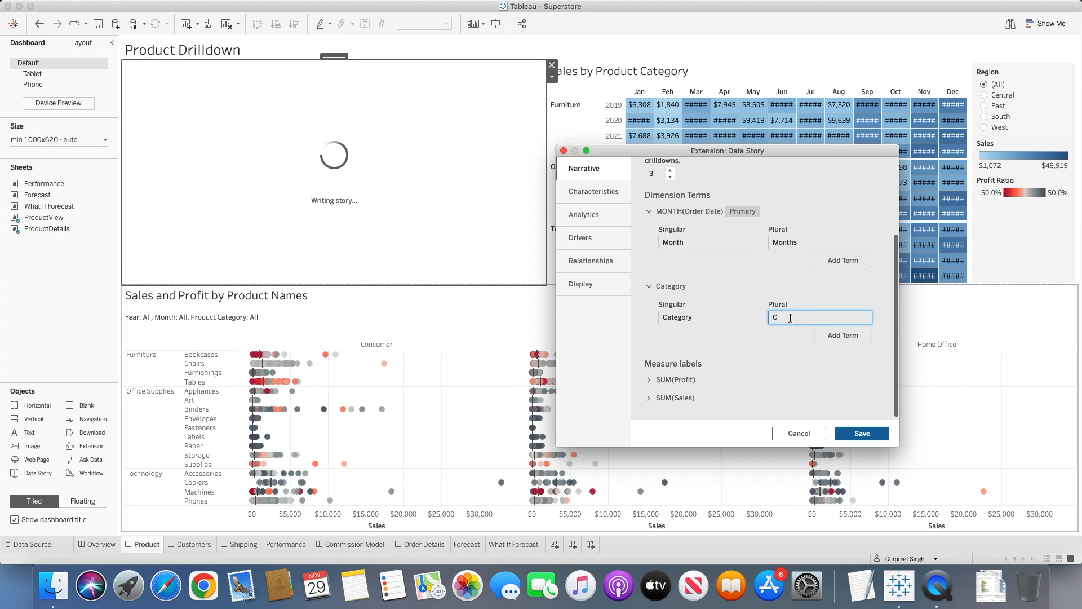
pyautogui.write('ies')
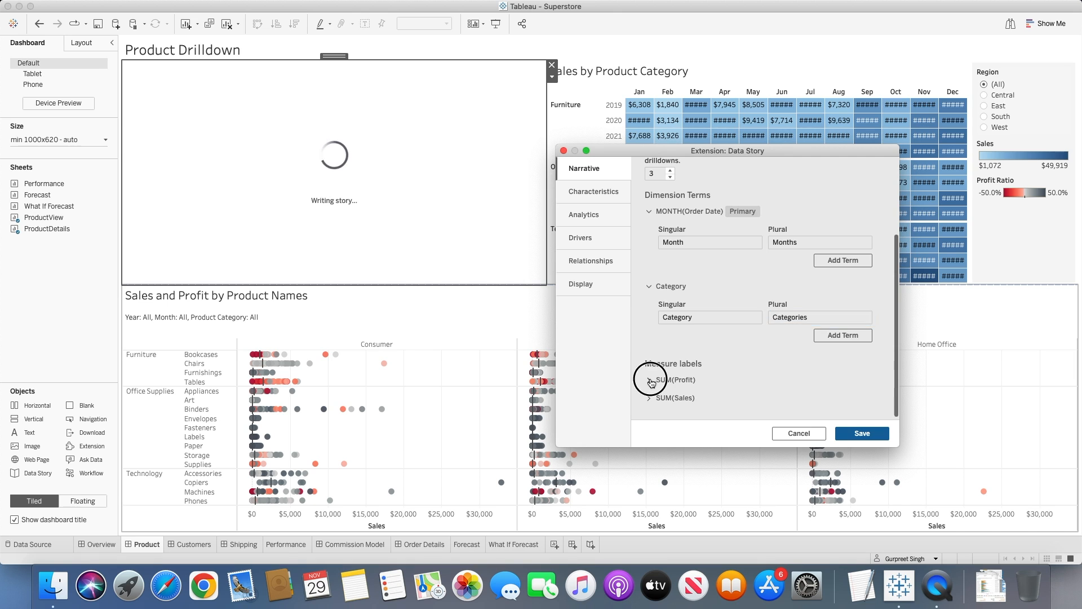
# Relabel the SUM(Profit) measure as "Profit" and the SUM(Sales) measure as "Sales".
pyautogui.click(666, 379)
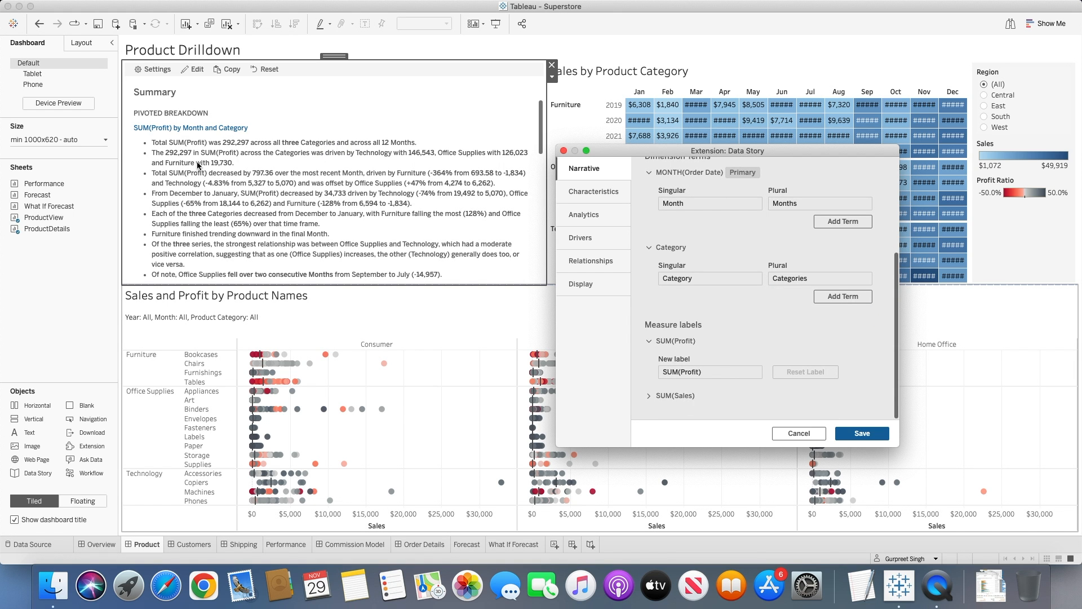
pyautogui.moveTo(710, 371); pyautogui.dragTo(634, 367)
pyautogui.write('Prof')
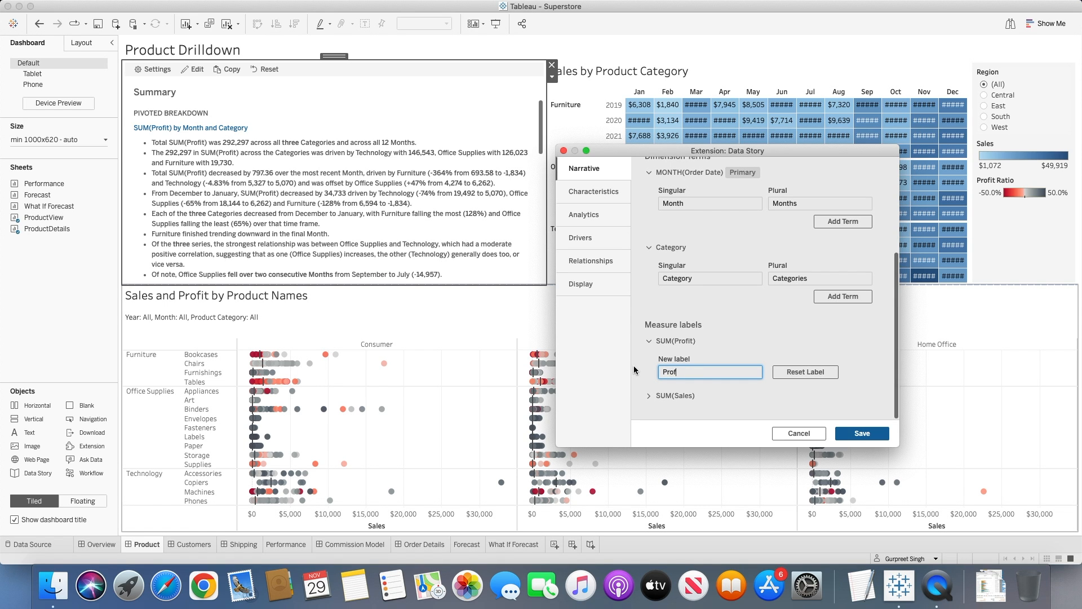
pyautogui.write('it')
pyautogui.click(649, 395)
pyautogui.scroll(-2, 682, 390)
pyautogui.moveTo(706, 389); pyautogui.dragTo(627, 389)
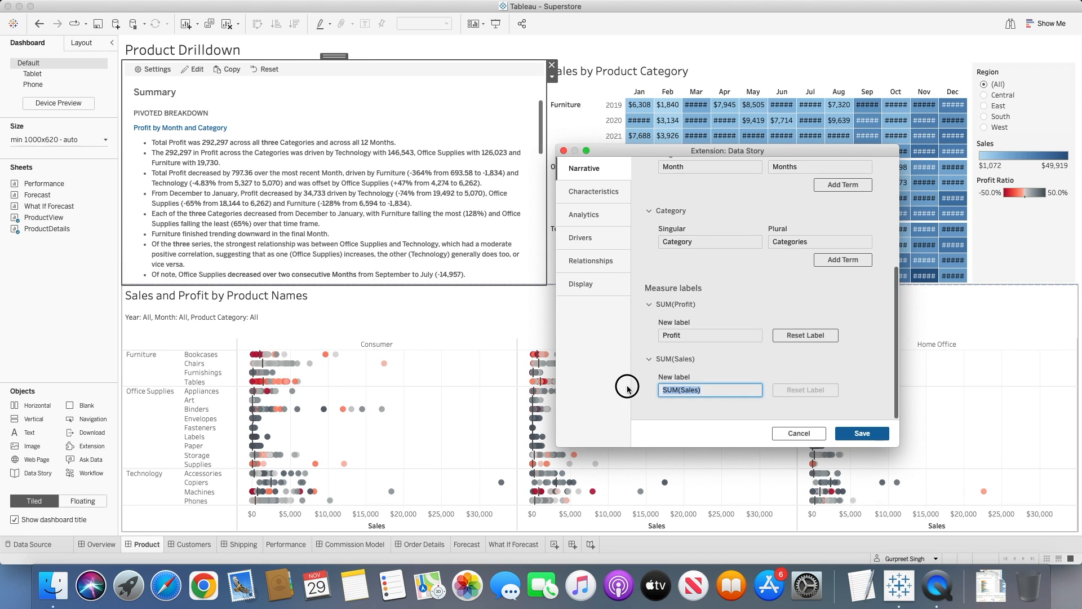
pyautogui.write('Sal')
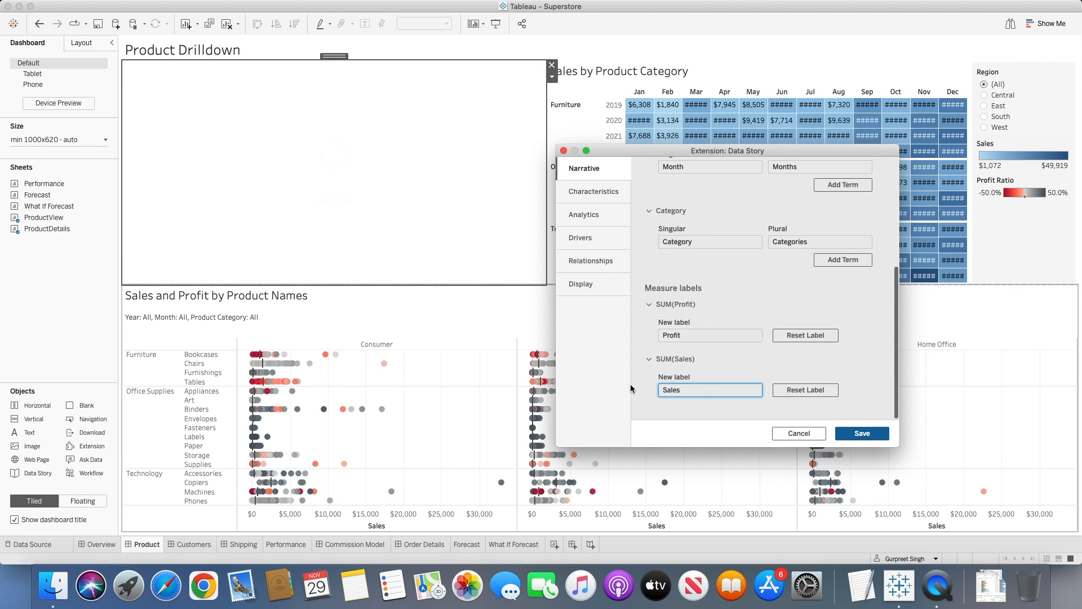
pyautogui.click(700, 409)
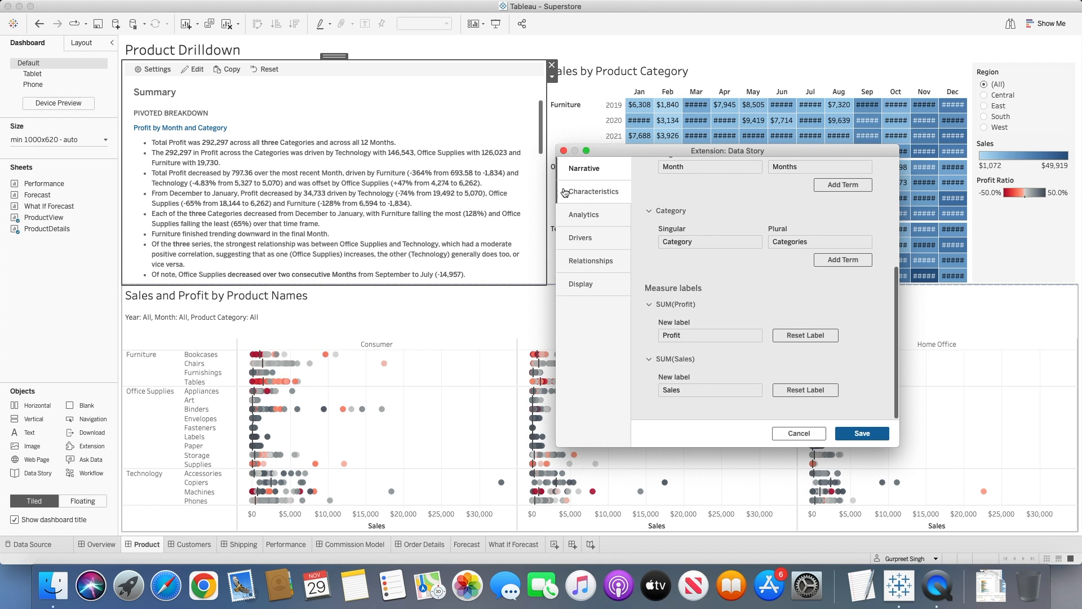
# In the data story's measure characteristics, format SUM(Profit) as Currency and review its remaining formatting and content options.
pyautogui.click(597, 193)
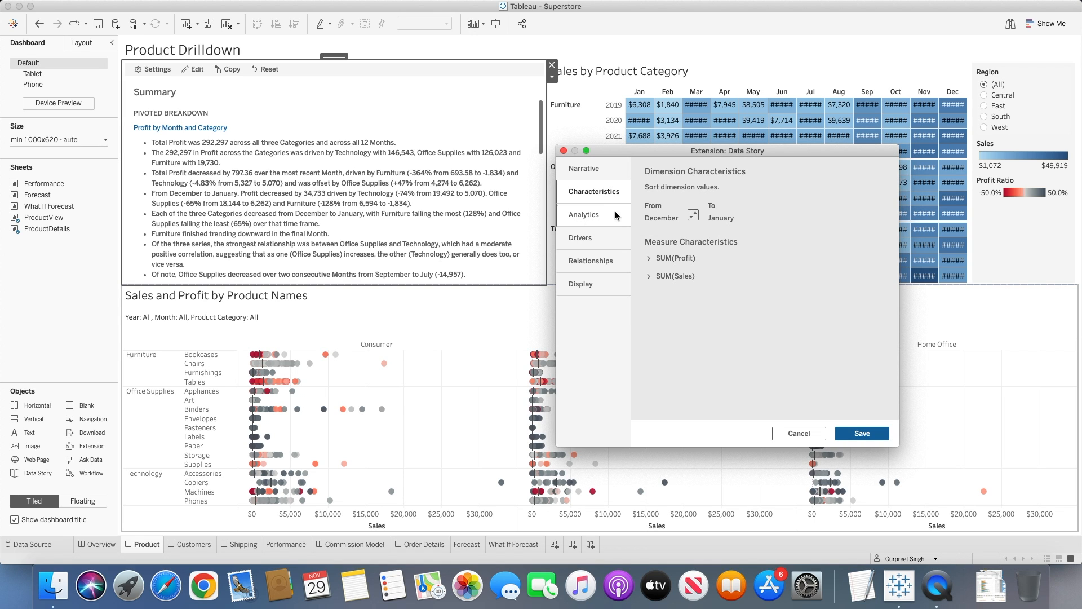
pyautogui.click(649, 260)
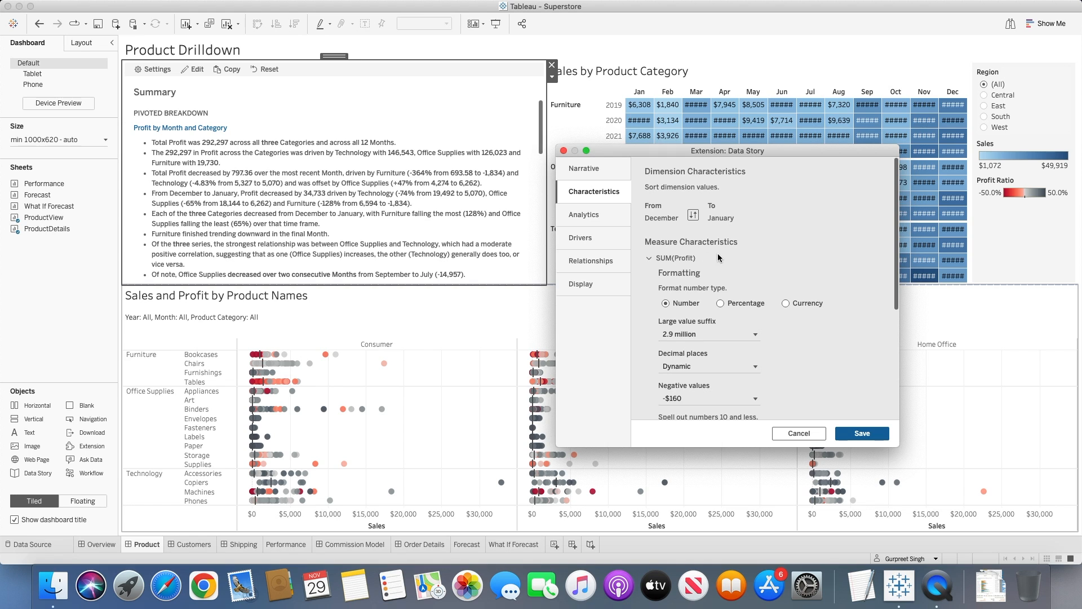
pyautogui.scroll(-2, 722, 255)
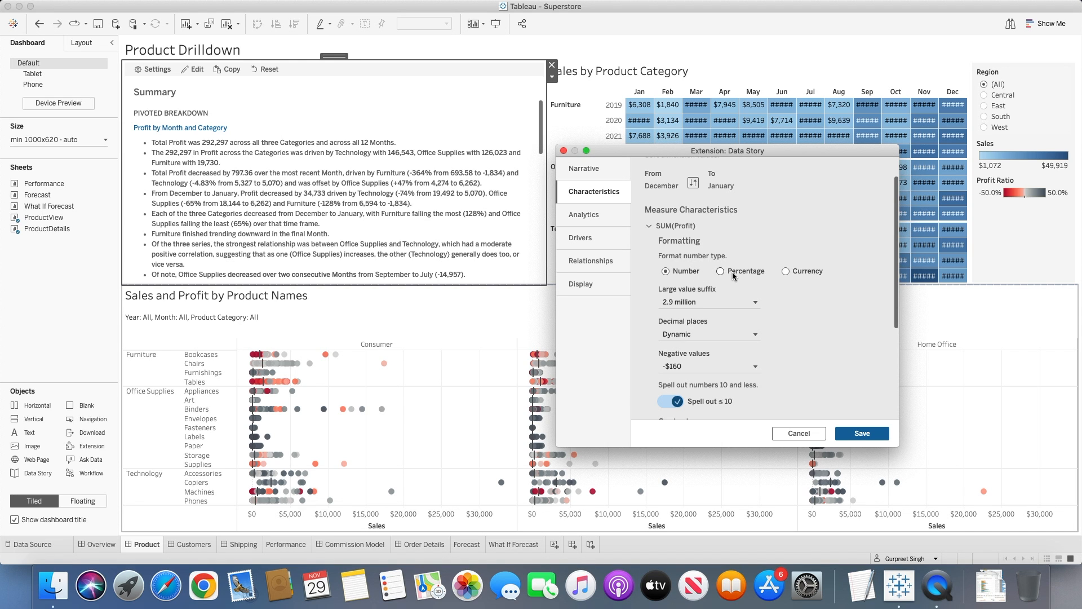
pyautogui.scroll(2, 737, 277)
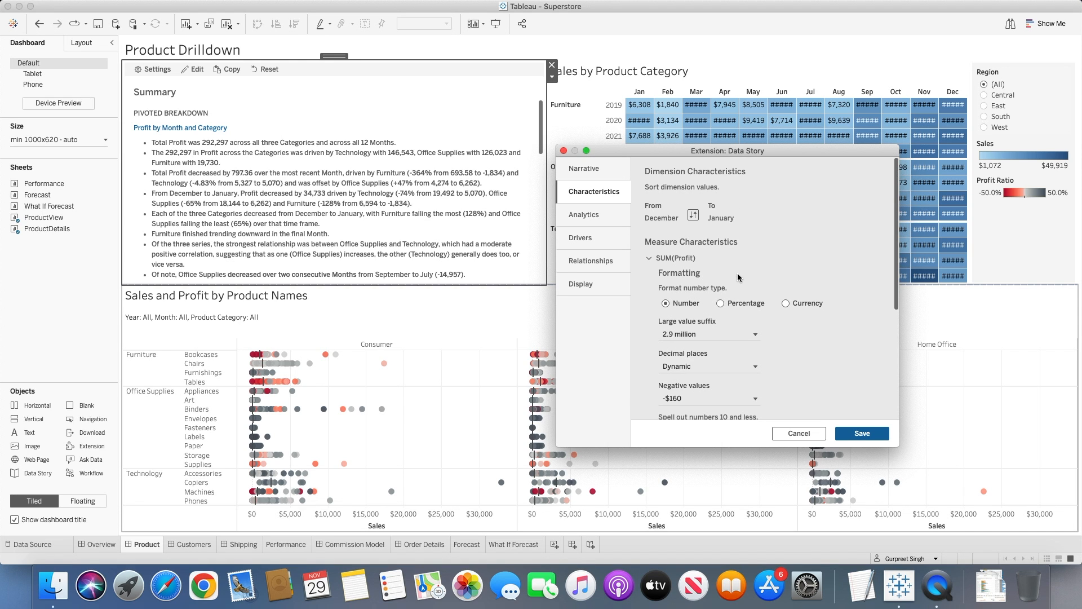
pyautogui.click(786, 303)
pyautogui.scroll(-5, 797, 308)
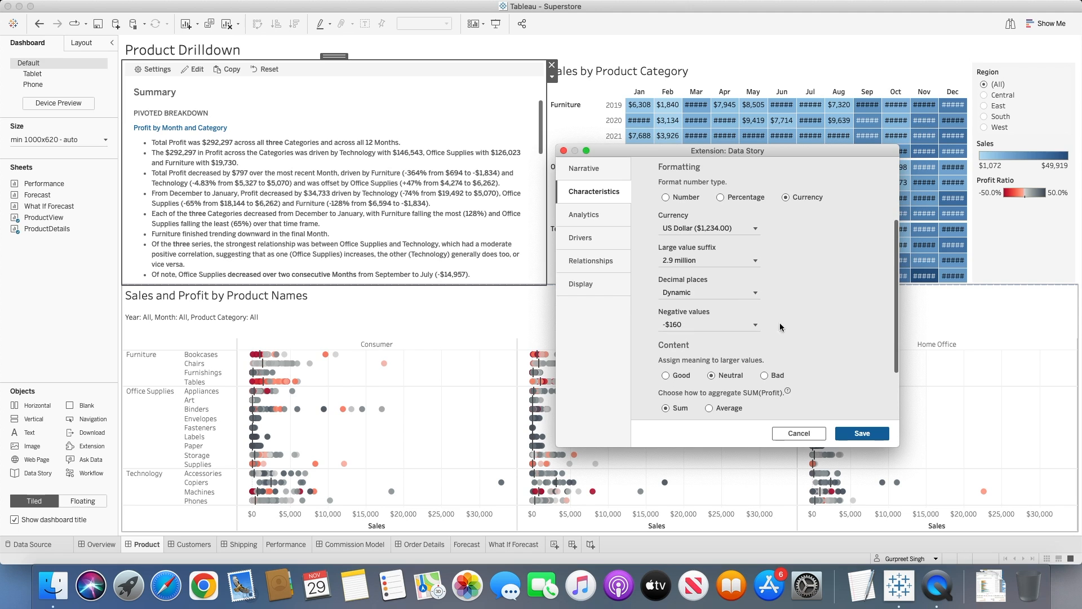
pyautogui.scroll(-1, 797, 326)
pyautogui.scroll(-4, 797, 323)
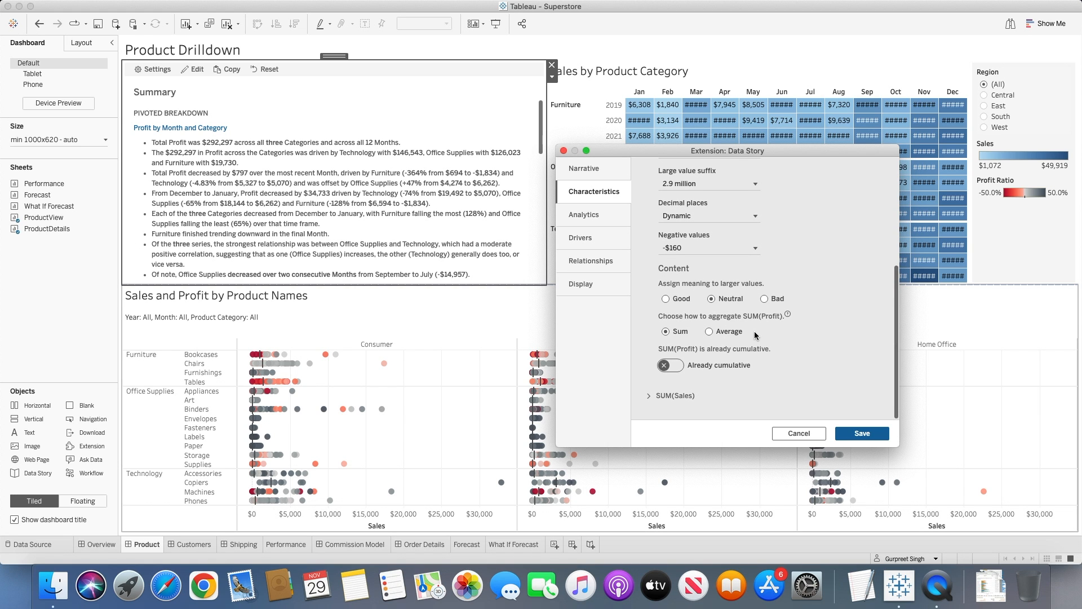
# Format the SUM(Sales) measure as Currency in the measure characteristics.
pyautogui.click(670, 398)
pyautogui.scroll(-1, 746, 375)
pyautogui.scroll(-5, 745, 377)
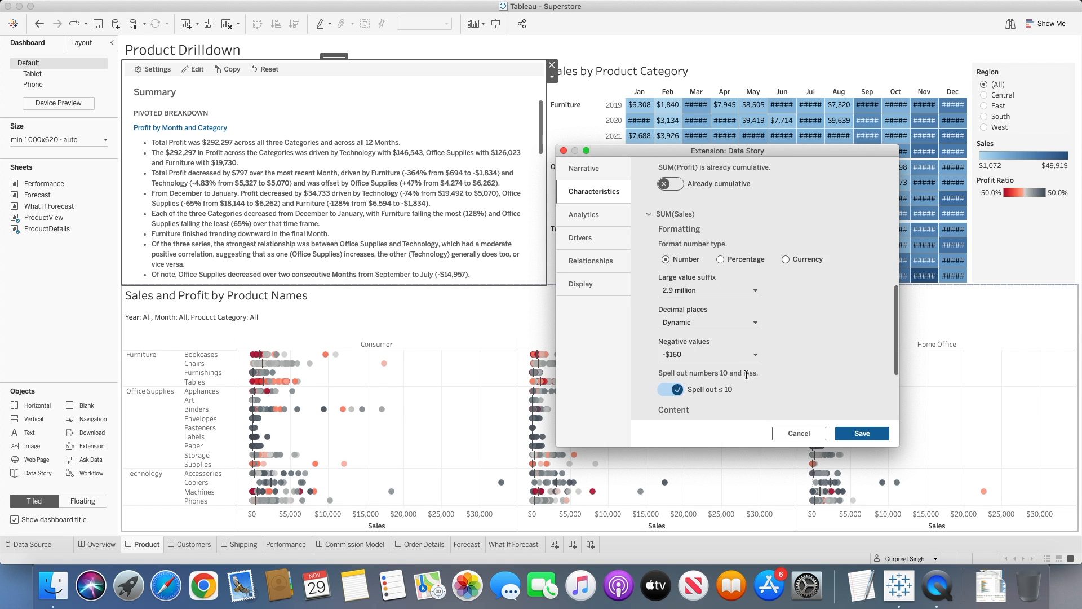
pyautogui.click(792, 262)
pyautogui.scroll(-4, 803, 303)
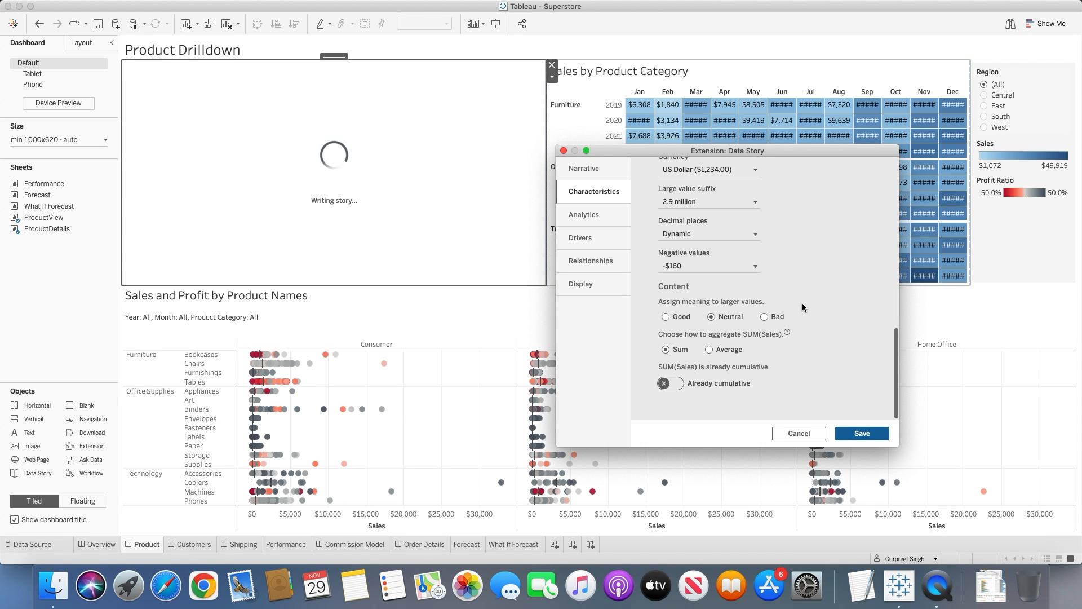
# Assign the meaning Good to larger values of both SUM(Sales) and SUM(Profit).
pyautogui.click(676, 316)
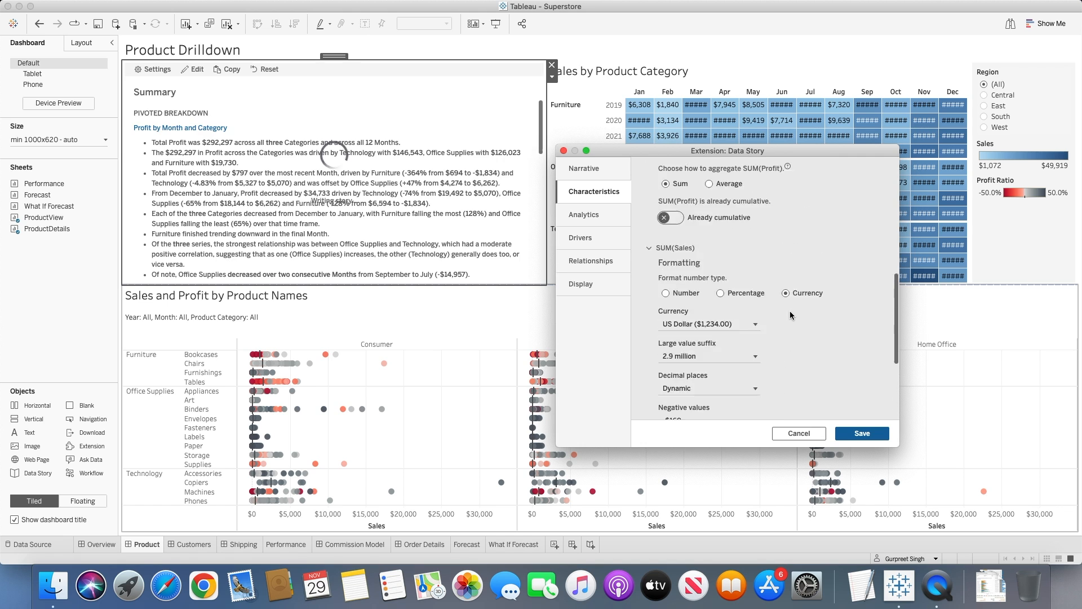
pyautogui.click(674, 332)
pyautogui.scroll(-5, 826, 316)
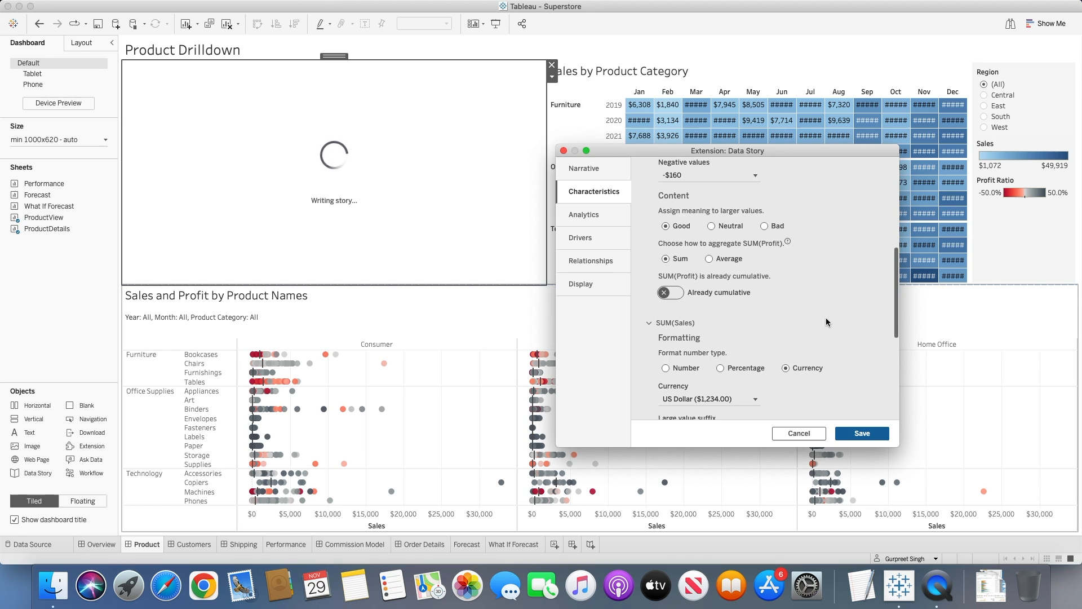
# Review the remaining SUM(Sales) characteristics and save the data story settings.
pyautogui.scroll(-5, 826, 316)
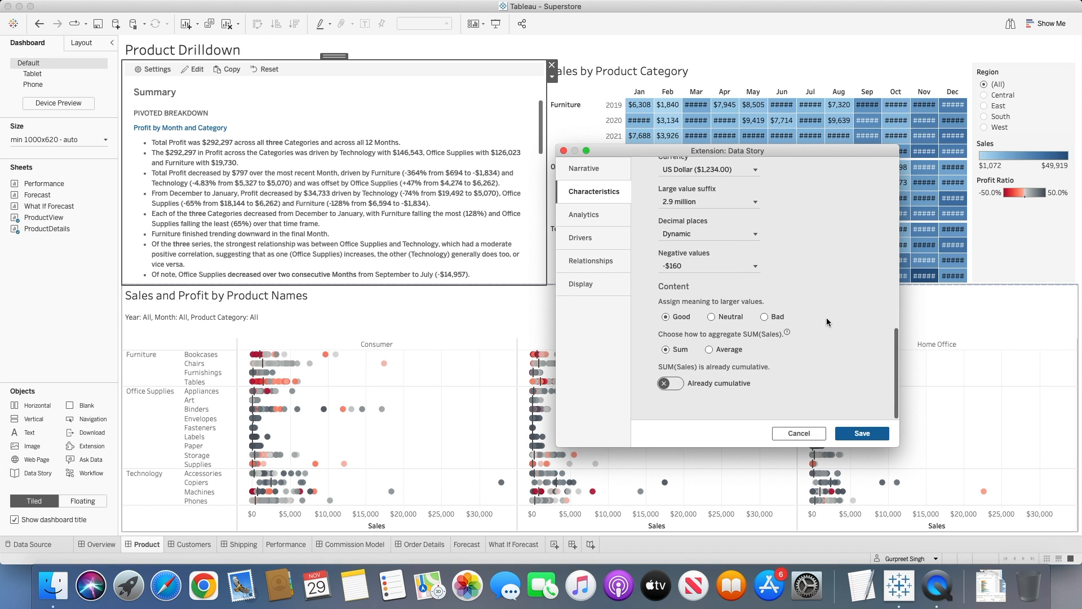
pyautogui.click(862, 433)
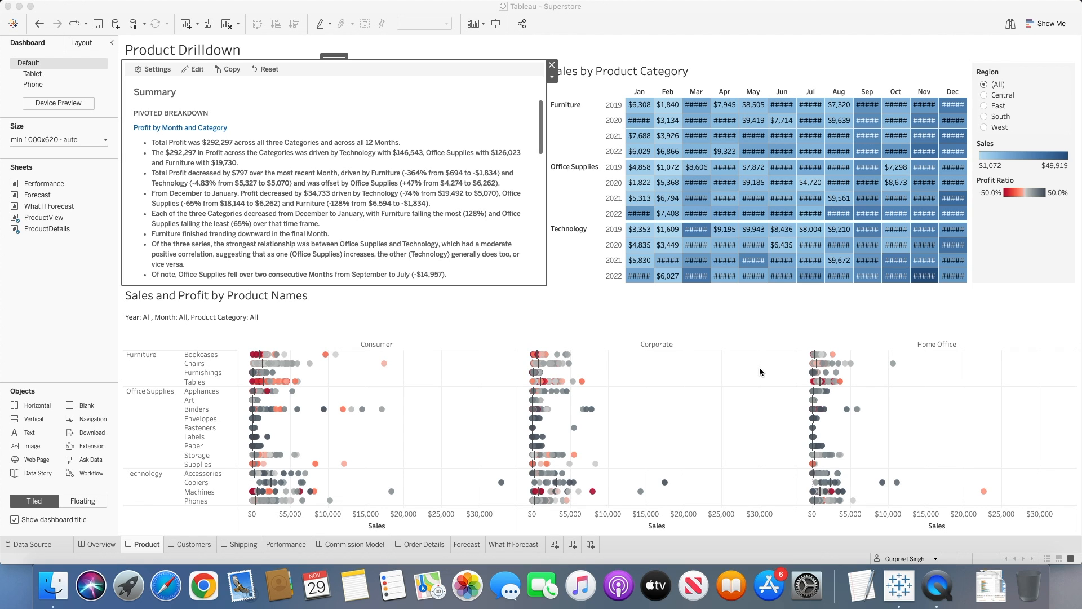
# In the data story's analytics settings, set the minimum segment change to write about to 50% and the minimum change to format to 60%.
pyautogui.click(151, 68)
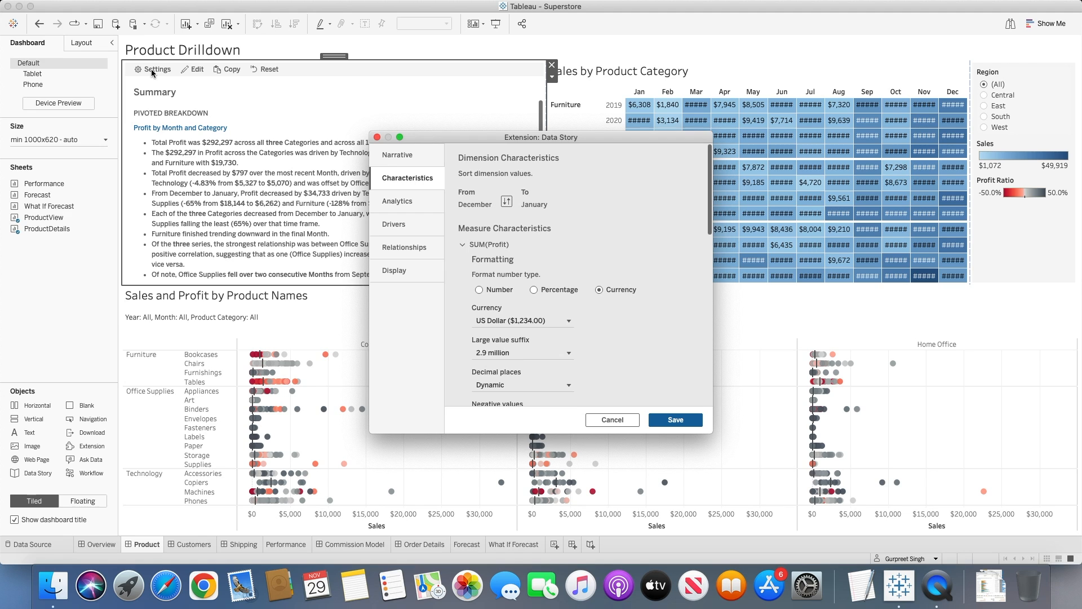
pyautogui.click(395, 202)
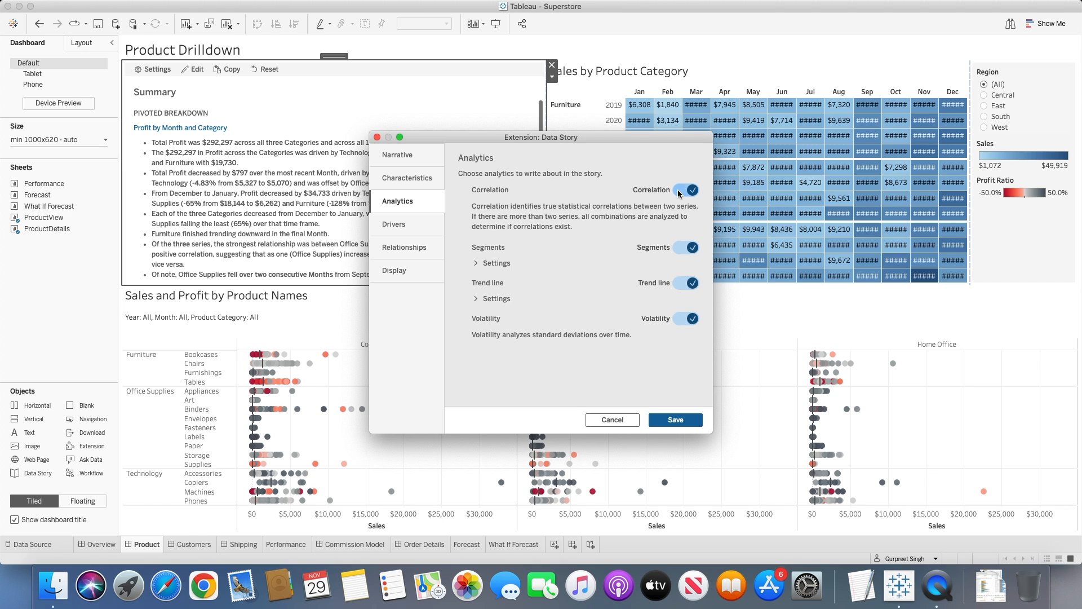
pyautogui.click(476, 263)
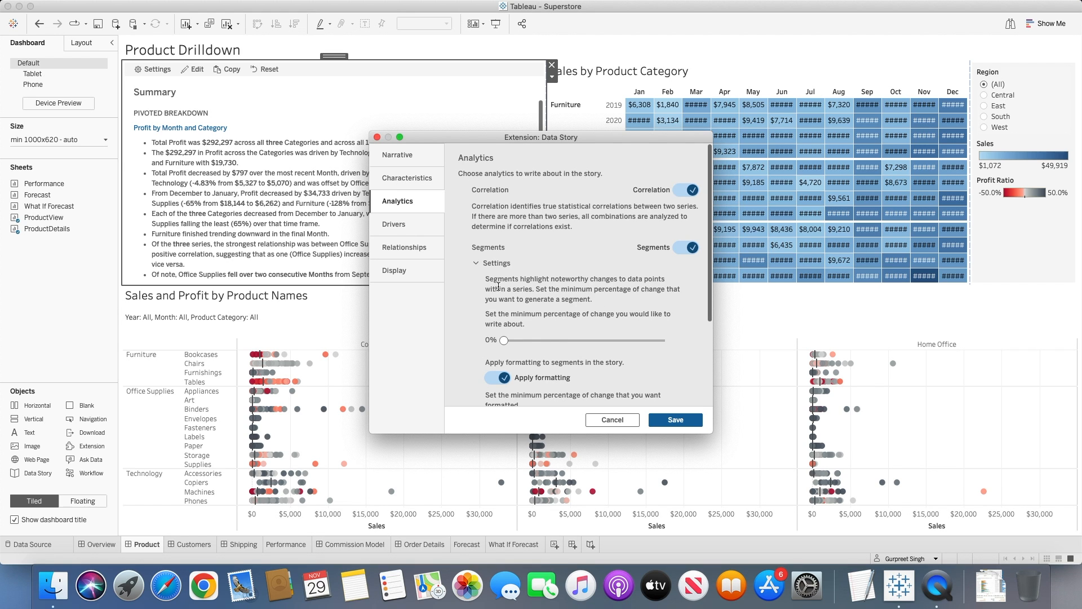
pyautogui.moveTo(504, 342); pyautogui.dragTo(520, 342)
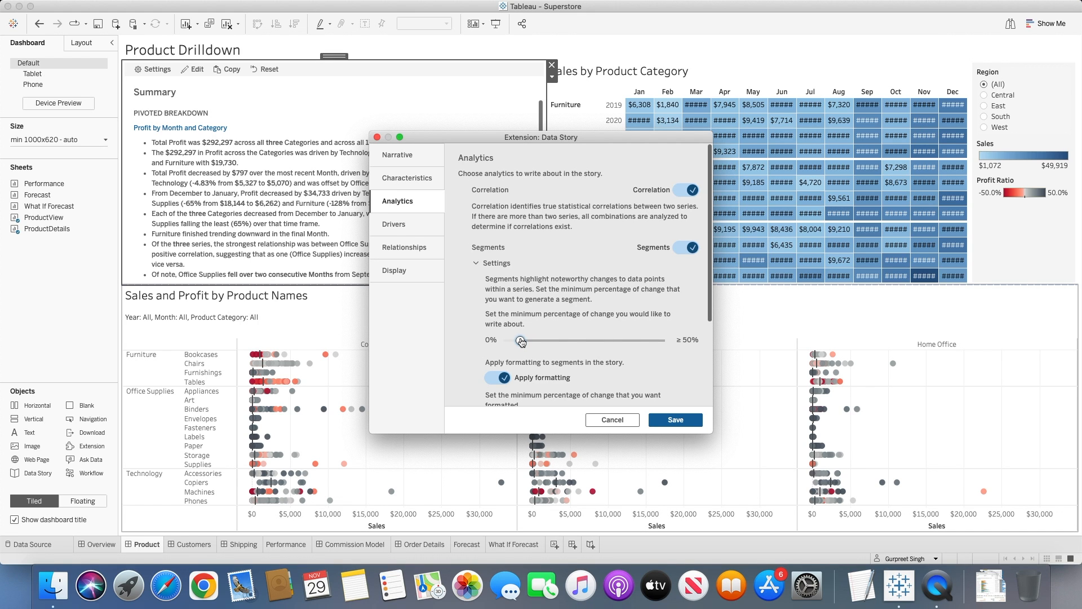
pyautogui.scroll(-3, 542, 339)
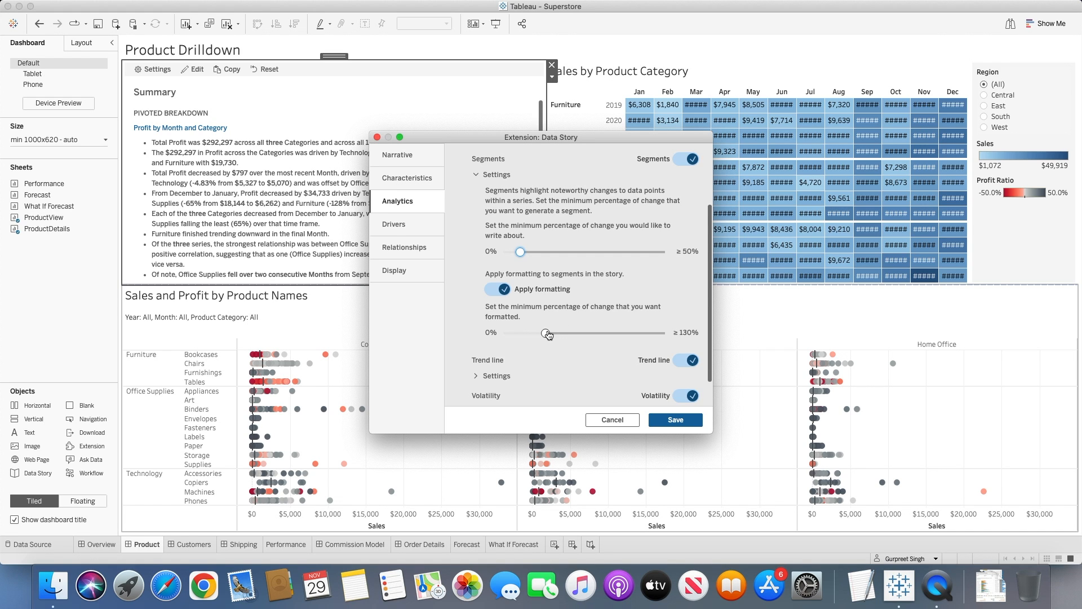
pyautogui.moveTo(548, 334); pyautogui.dragTo(524, 335)
# Set the minimum confidence for trend lines to 97% and review the remaining trend line and volatility options.
pyautogui.scroll(-2, 560, 321)
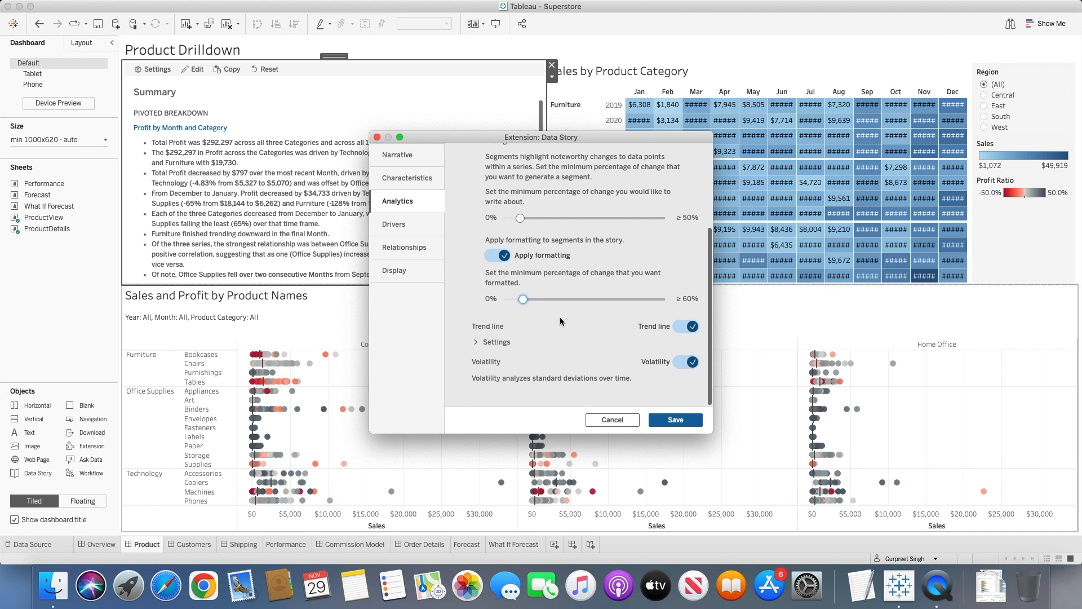
pyautogui.click(477, 342)
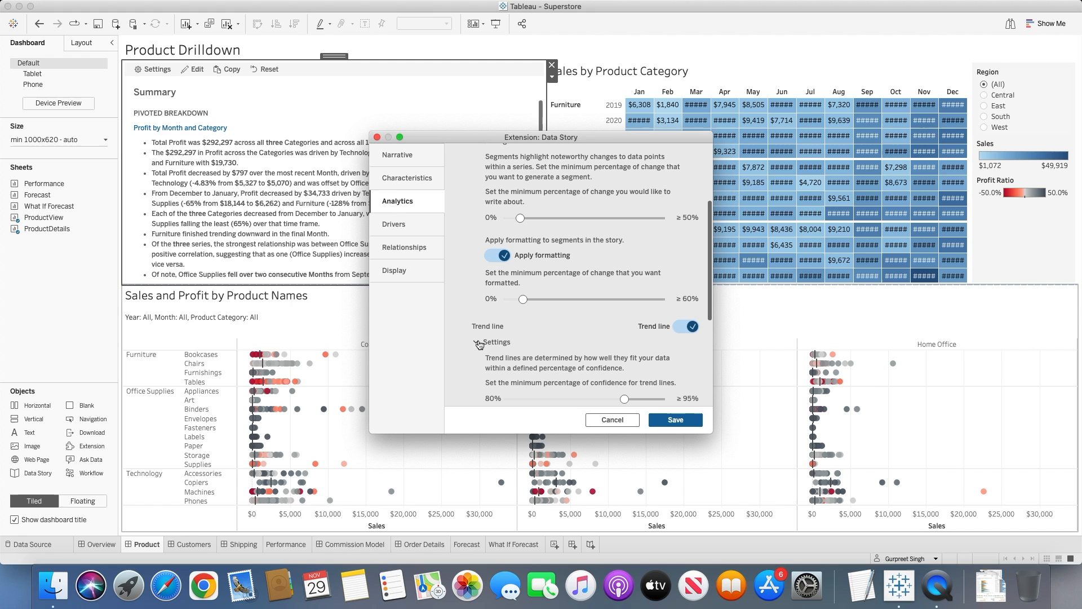
pyautogui.scroll(-4, 553, 341)
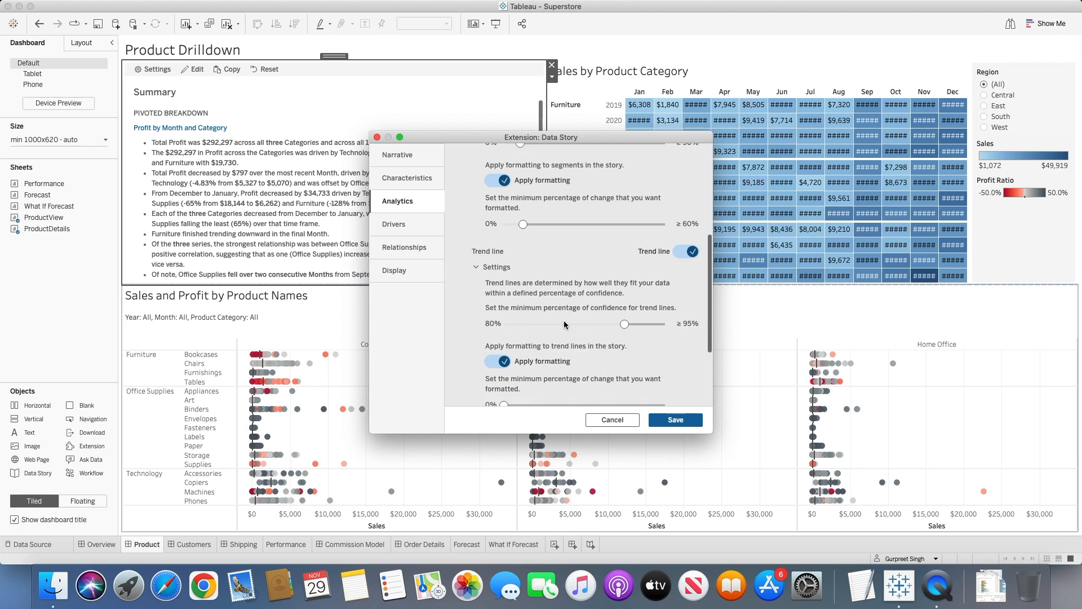
pyautogui.scroll(-3, 558, 330)
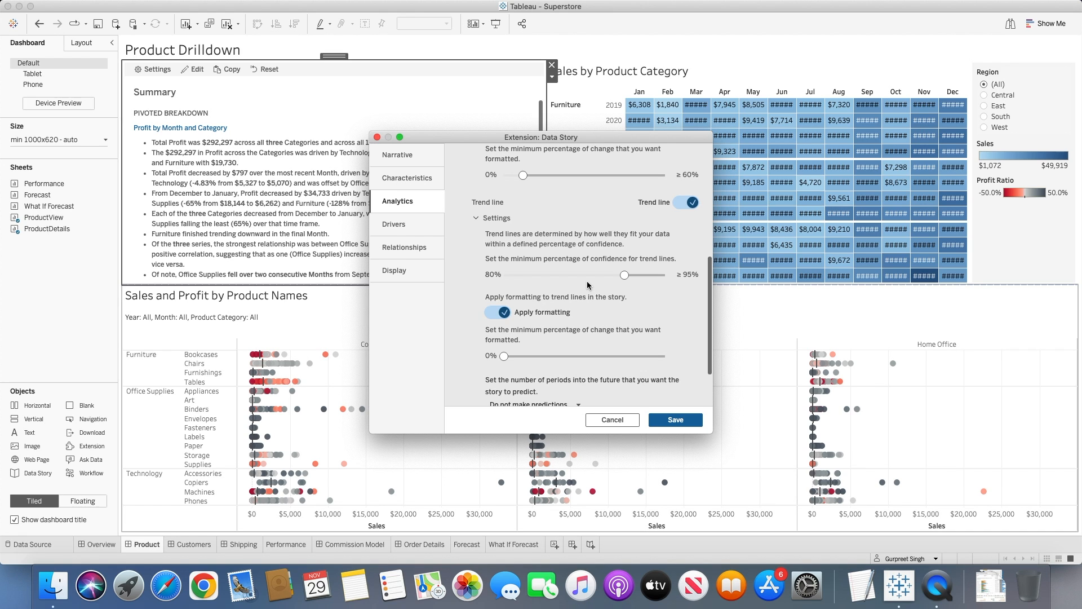
pyautogui.moveTo(625, 274); pyautogui.dragTo(639, 276)
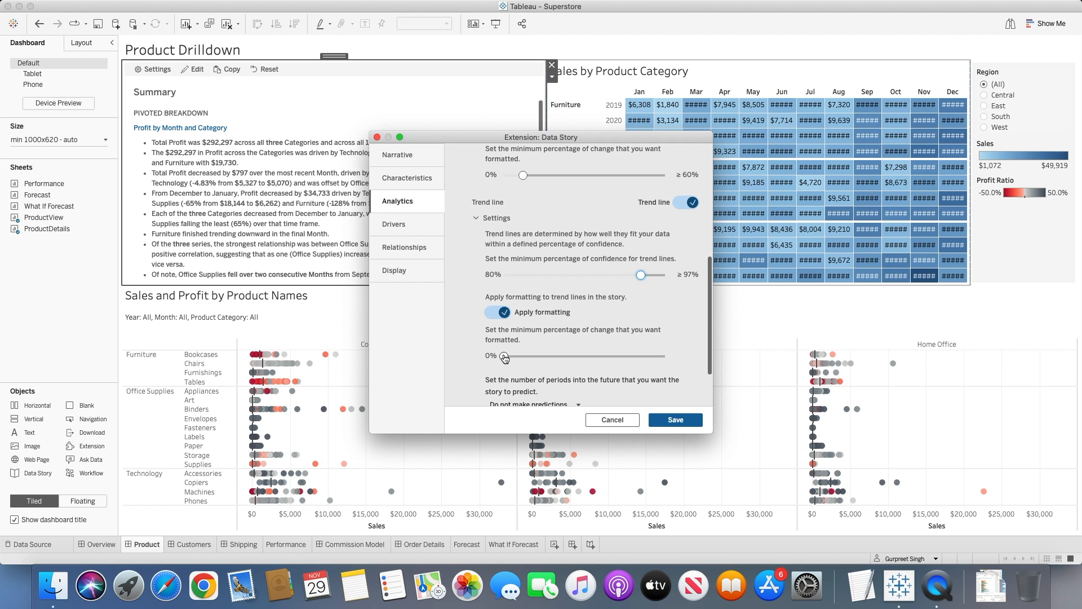
pyautogui.scroll(-3, 516, 350)
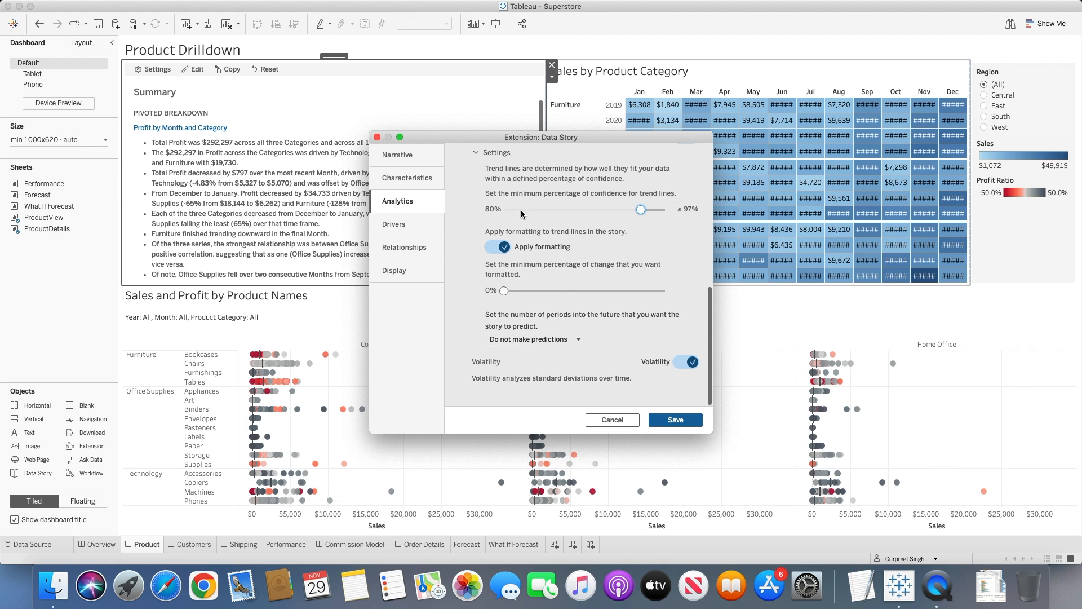
# In the dimension drivers settings, set the maximum offsetters to 2 and review the metric drivers options.
pyautogui.click(412, 225)
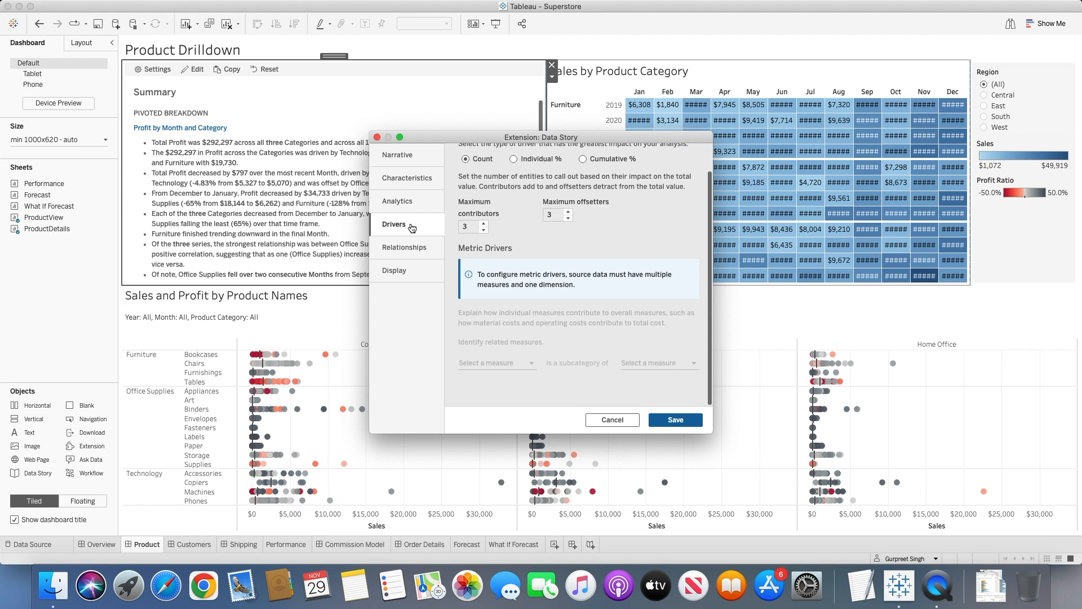
pyautogui.scroll(2, 478, 230)
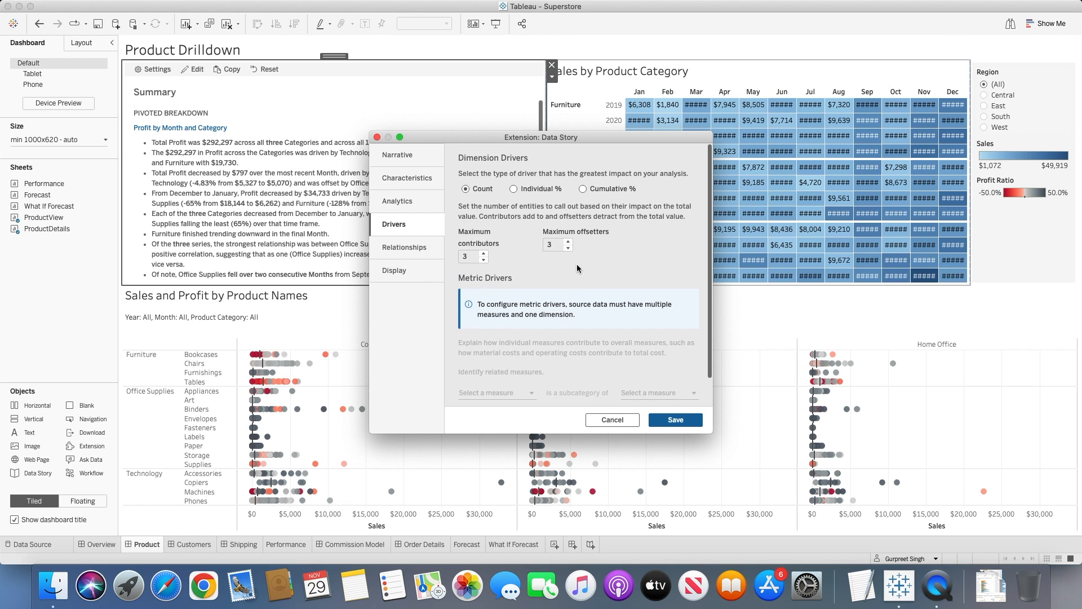
pyautogui.scroll(-2, 589, 273)
pyautogui.scroll(2, 589, 274)
pyautogui.click(487, 258)
pyautogui.click(570, 248)
pyautogui.click(570, 248)
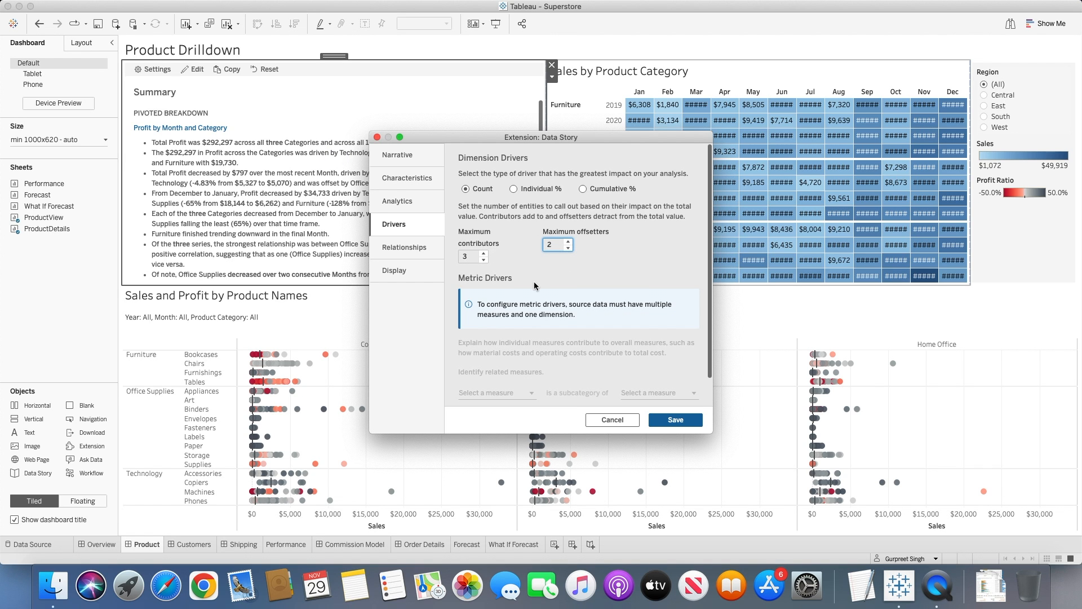
pyautogui.scroll(-1, 534, 286)
pyautogui.click(481, 250)
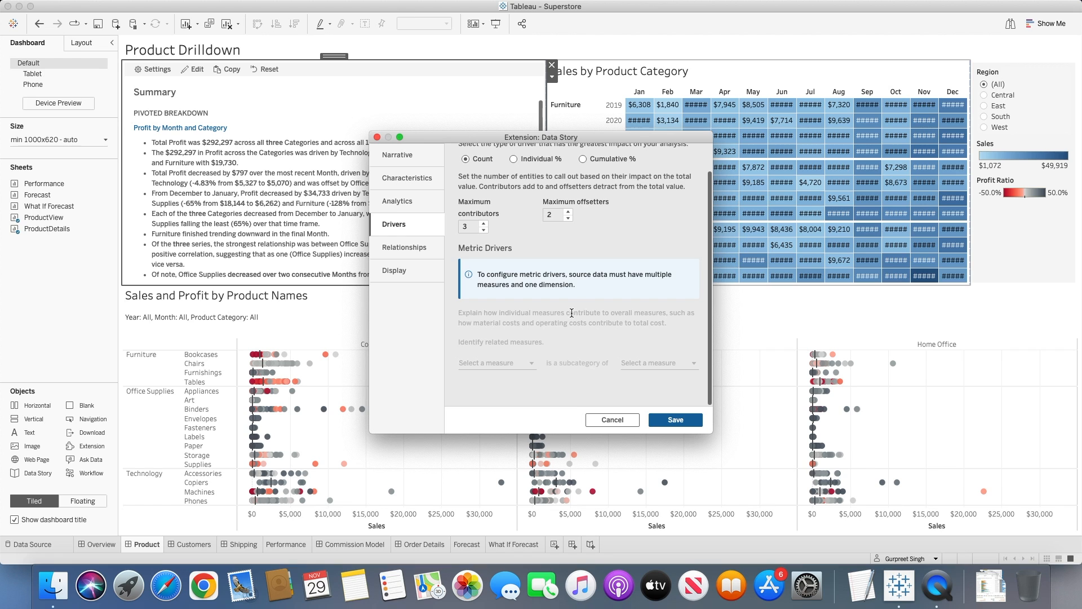
# Set the data story's display structure to Paragraphs with a font size of 13.
pyautogui.click(411, 252)
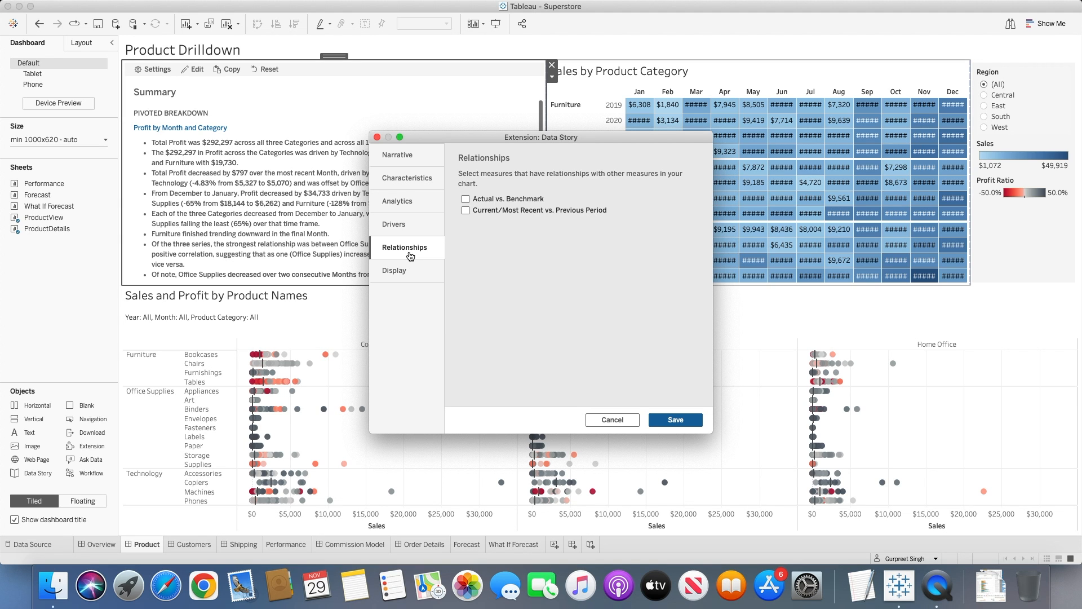
pyautogui.click(407, 271)
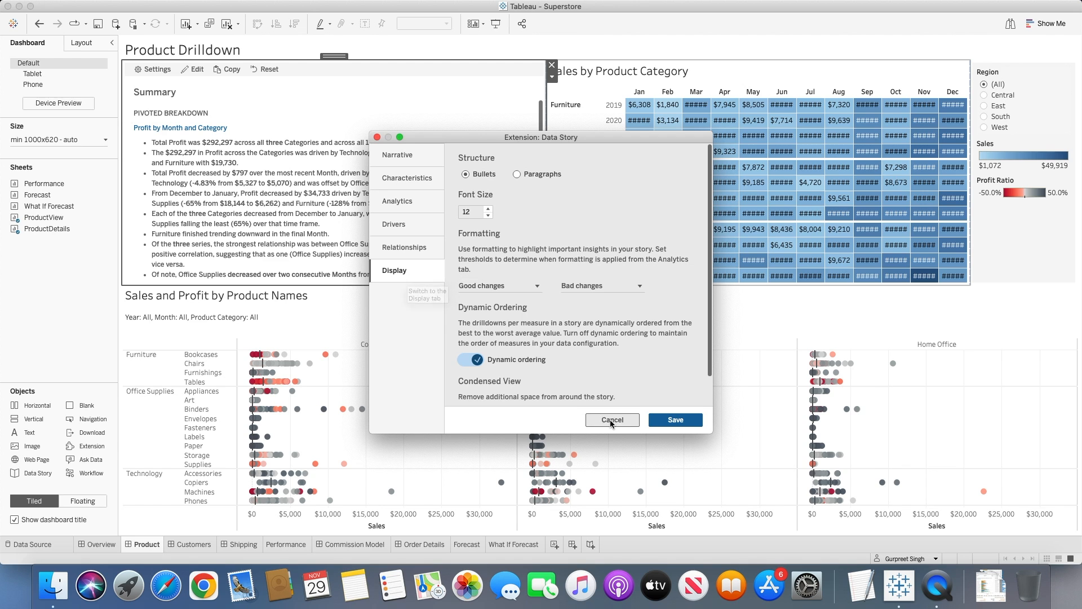
pyautogui.moveTo(711, 431); pyautogui.dragTo(811, 489)
pyautogui.moveTo(534, 139); pyautogui.dragTo(732, 81)
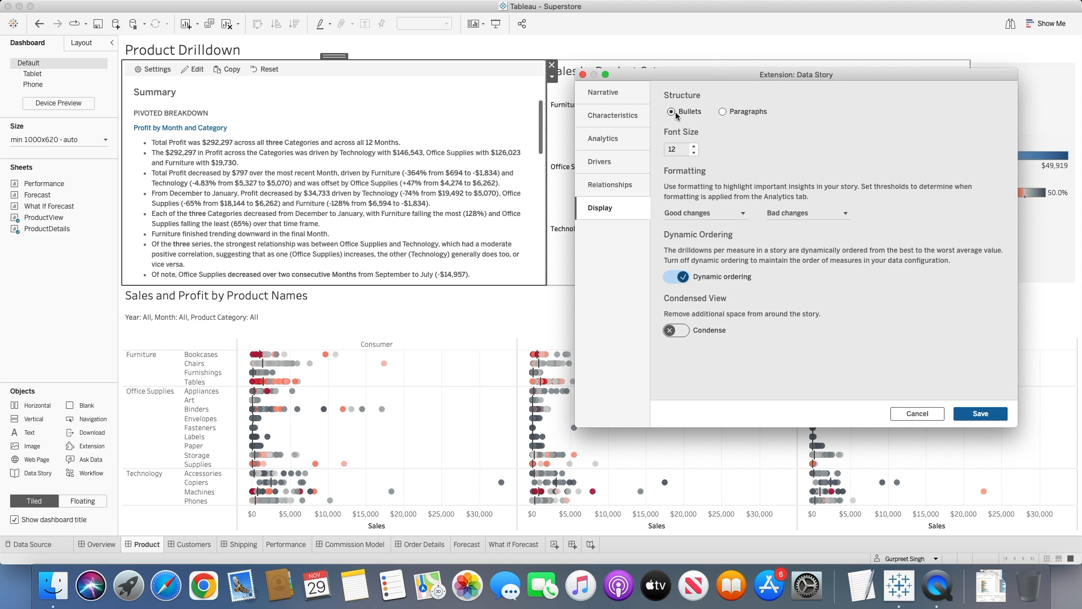
pyautogui.click(725, 111)
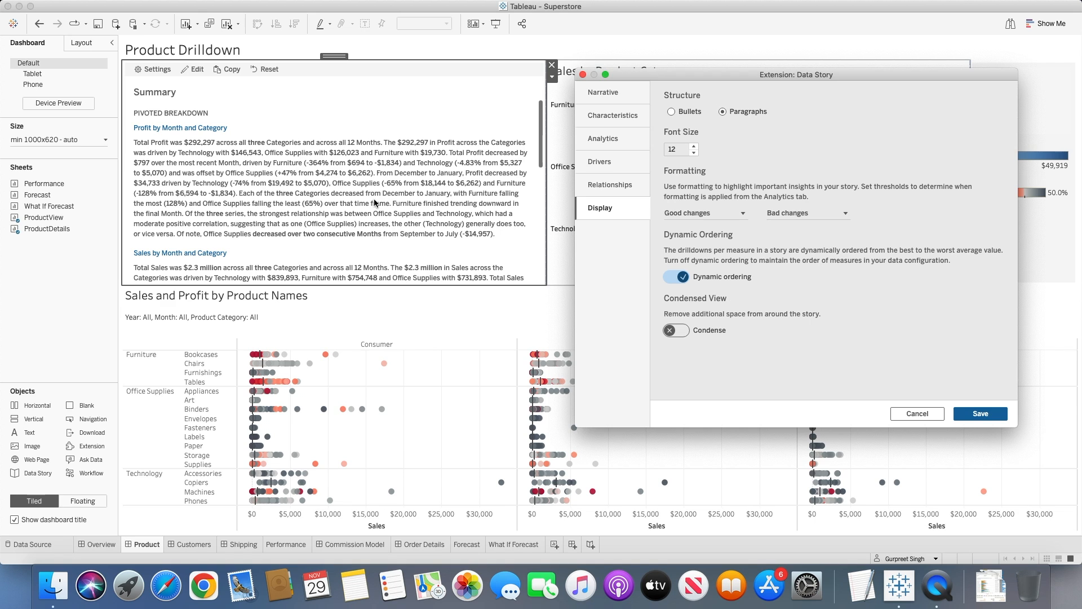
pyautogui.click(694, 146)
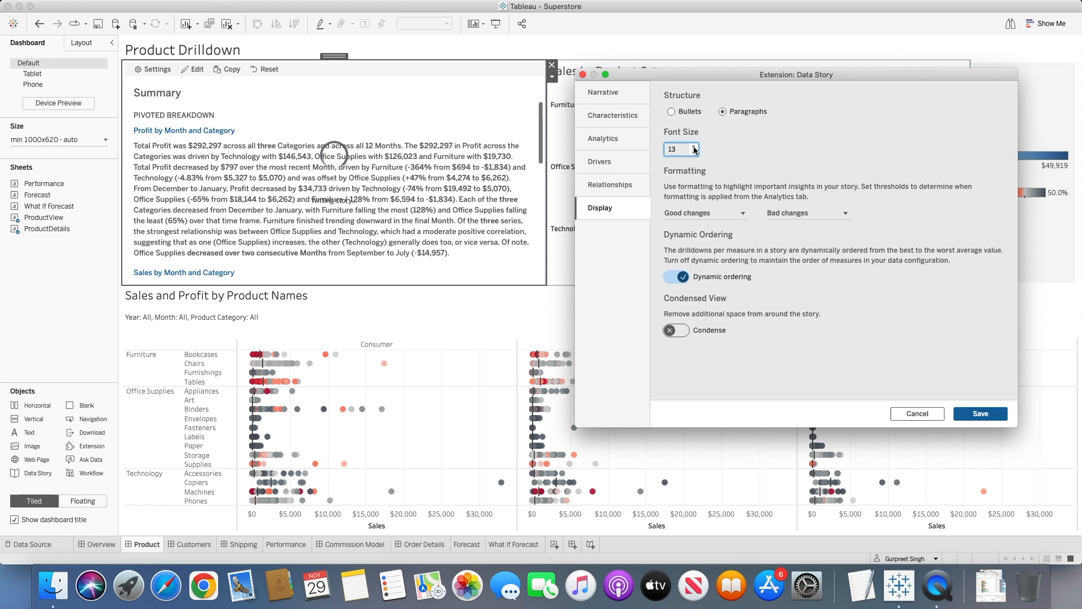
# Format good changes in green and bad changes in red in the story's display settings.
pyautogui.click(741, 213)
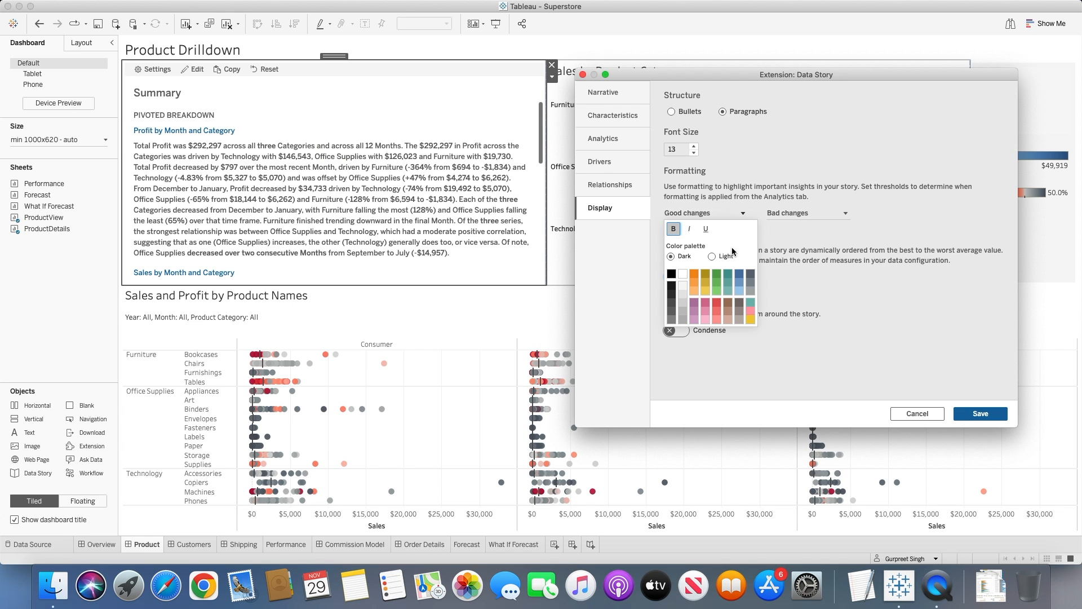
pyautogui.click(719, 275)
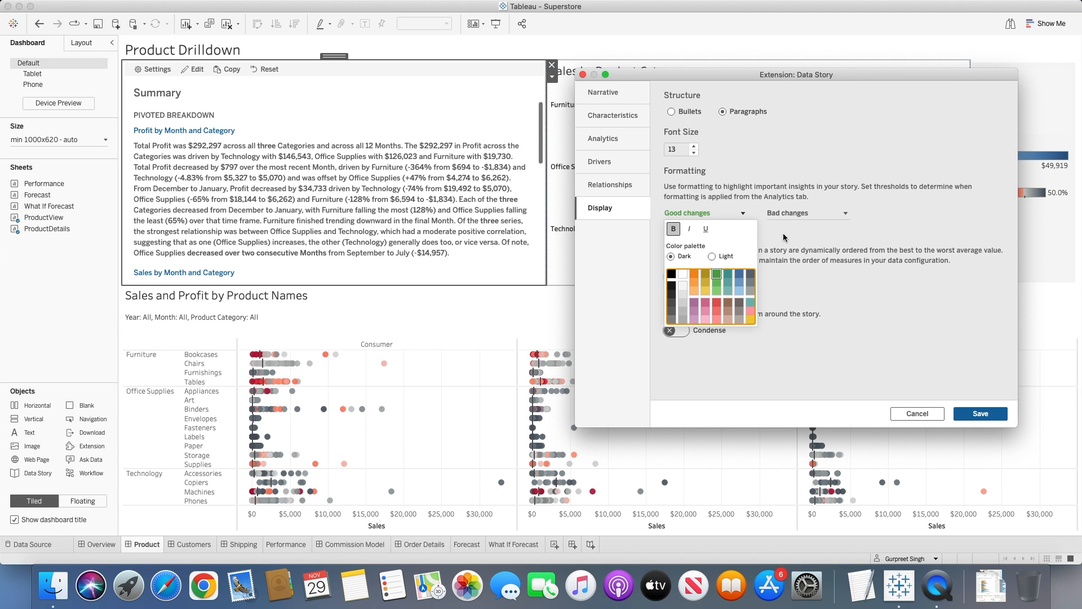
pyautogui.click(801, 218)
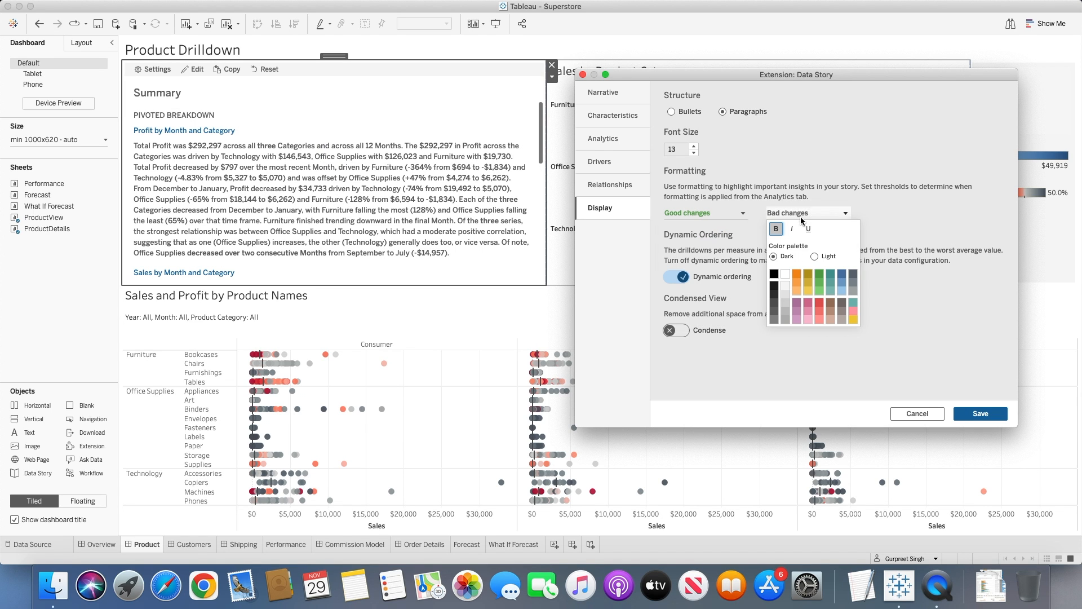
pyautogui.click(819, 303)
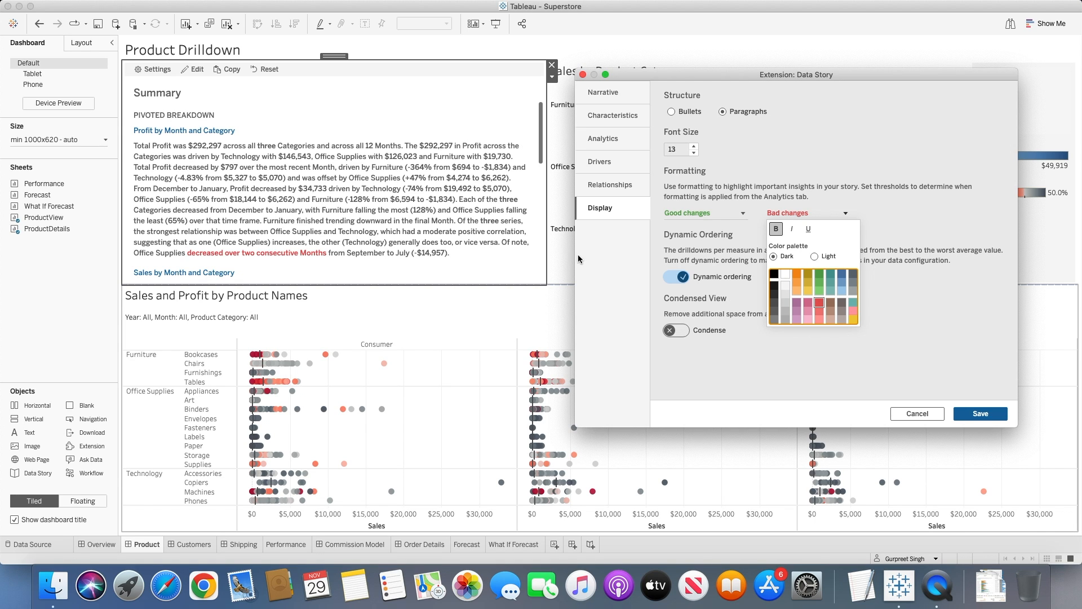
pyautogui.click(904, 213)
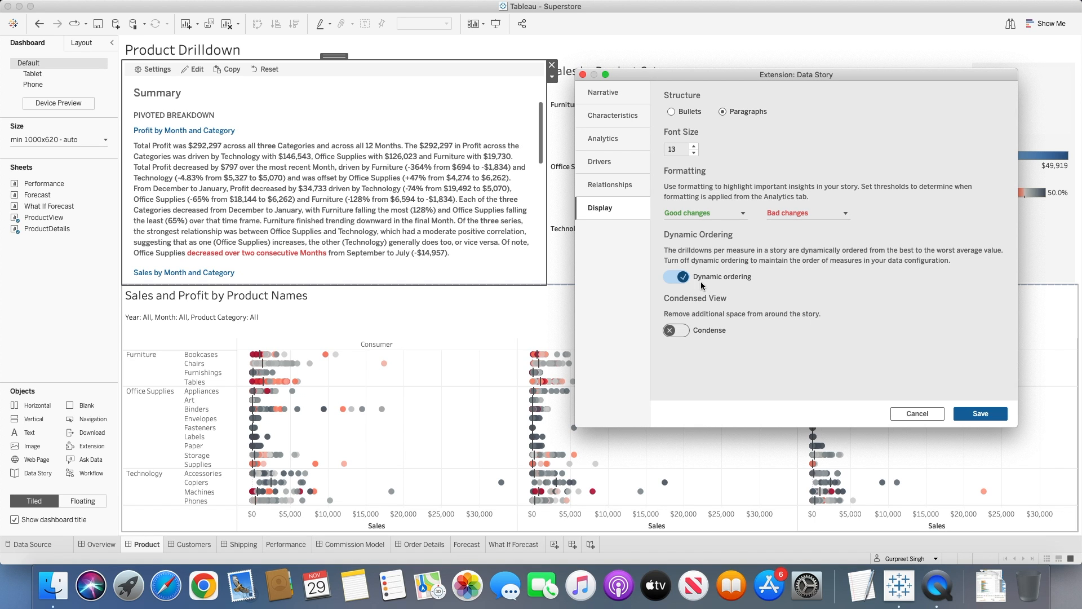
# Turn on the condensed view and save the data story settings.
pyautogui.click(679, 330)
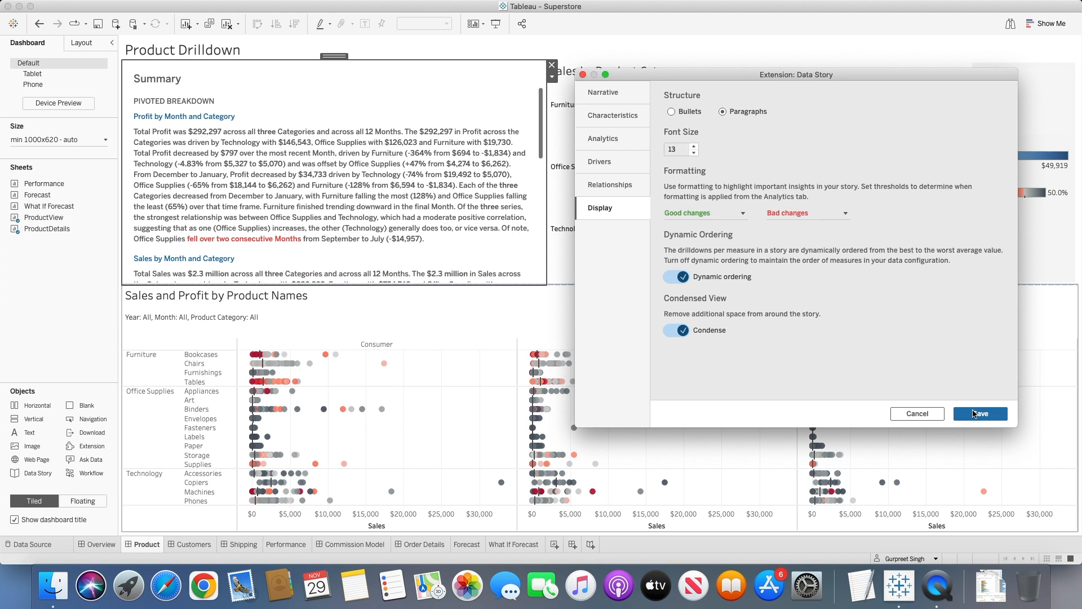
pyautogui.click(978, 414)
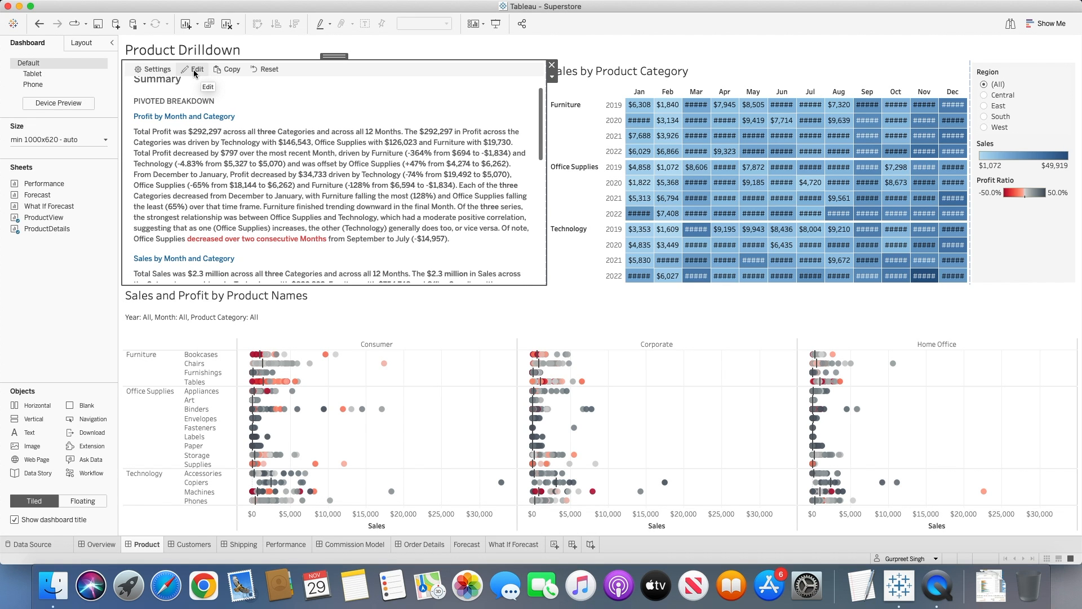
# Edit the data story to show a note reading "Sample Superstore Summary" and save it.
pyautogui.click(194, 69)
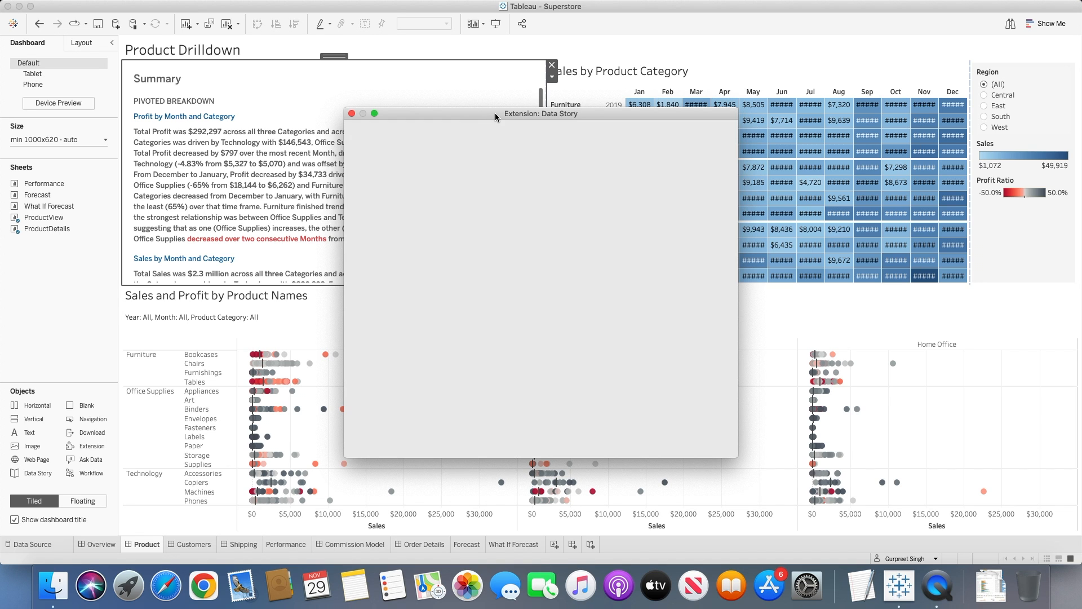
pyautogui.moveTo(494, 112); pyautogui.dragTo(605, 60)
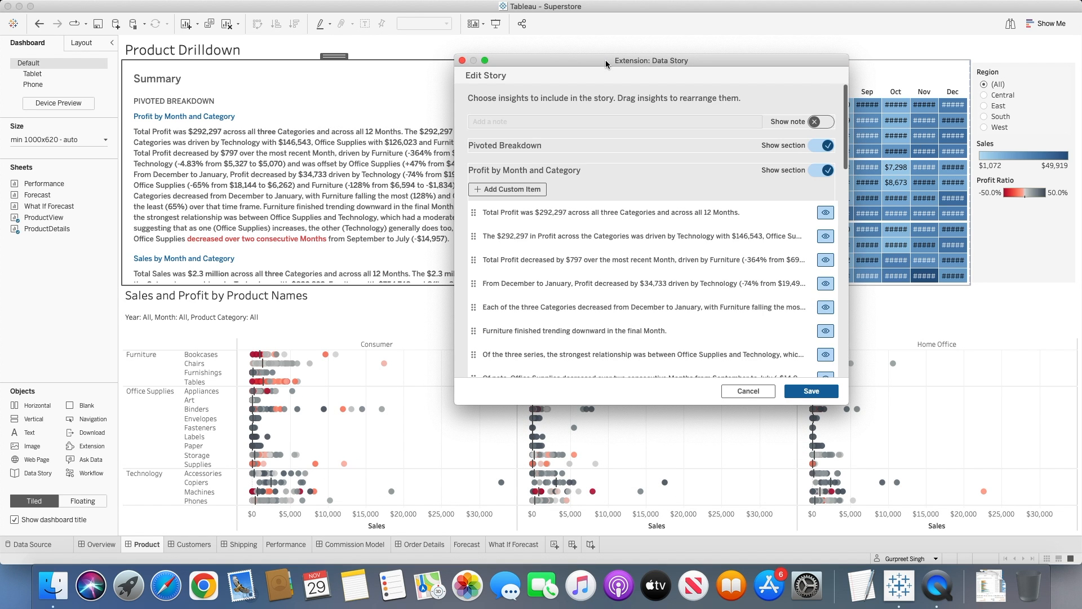
pyautogui.moveTo(459, 58); pyautogui.dragTo(411, 28)
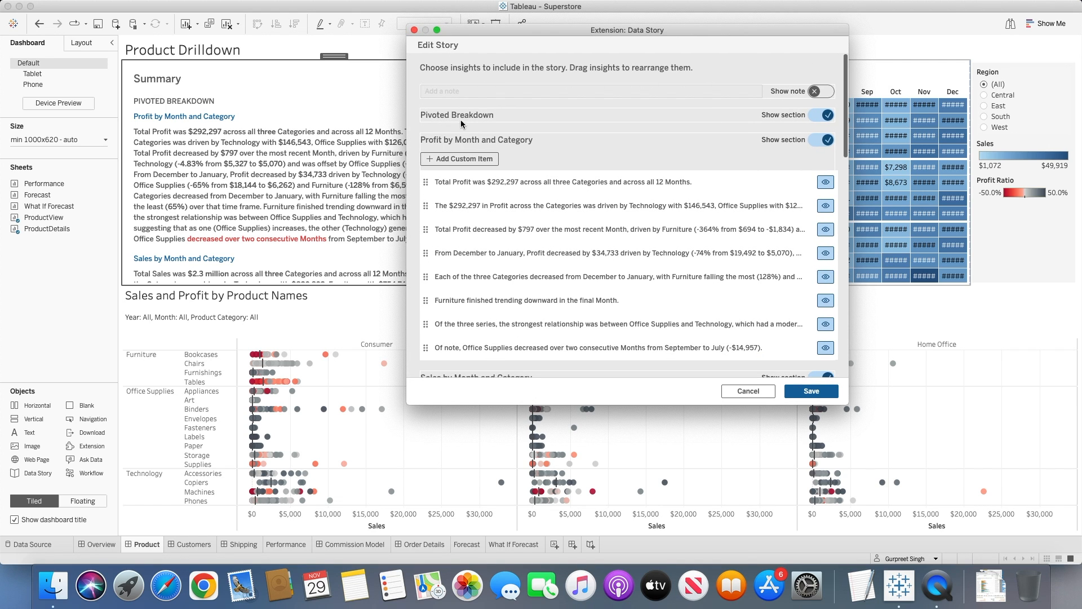
pyautogui.click(825, 93)
pyautogui.click(570, 90)
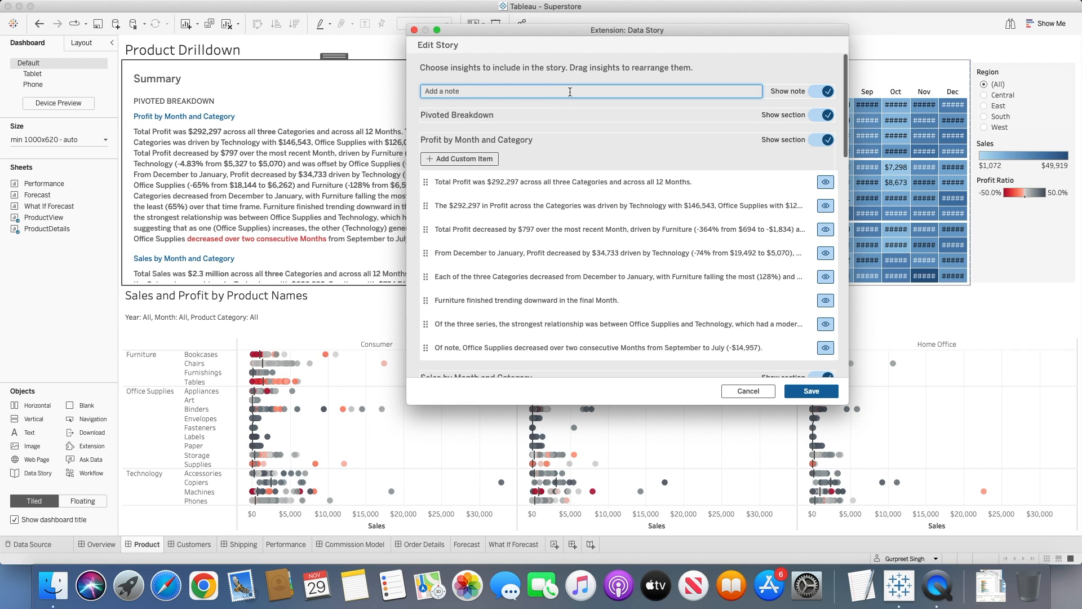
pyautogui.write('Sample Su')
pyautogui.write('ore Summary')
pyautogui.click(811, 390)
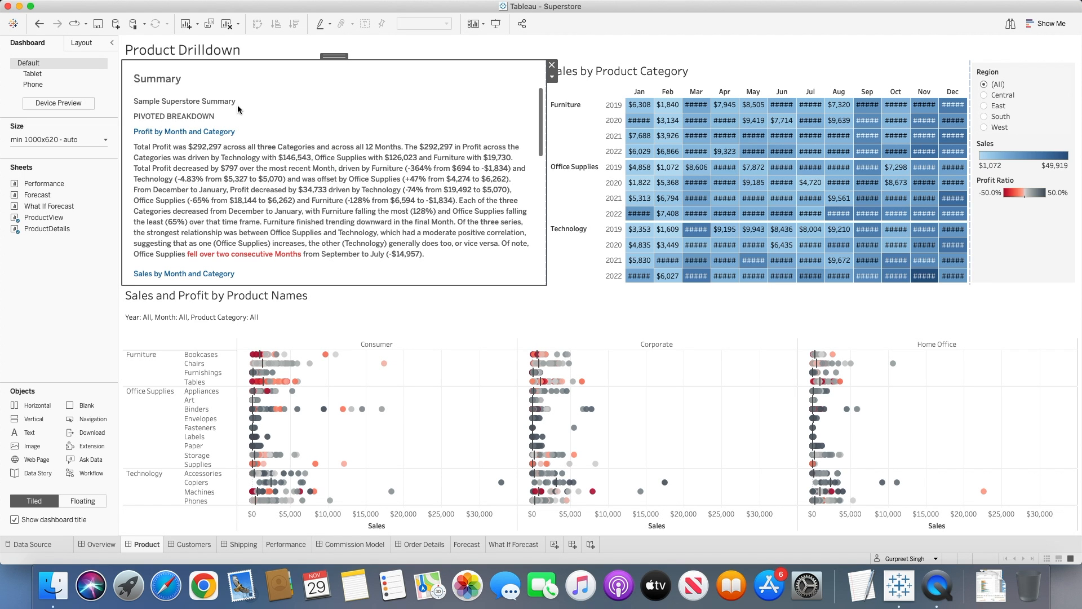
# Rename the story's Pivoted Breakdown section heading to "Testing" and save the story.
pyautogui.click(202, 68)
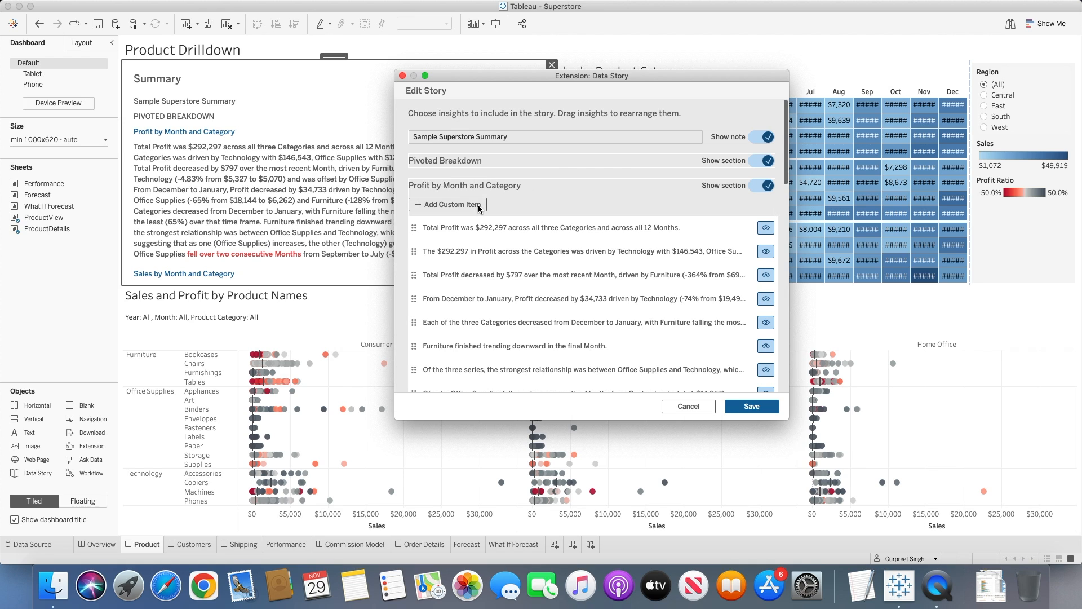
pyautogui.doubleClick(484, 160)
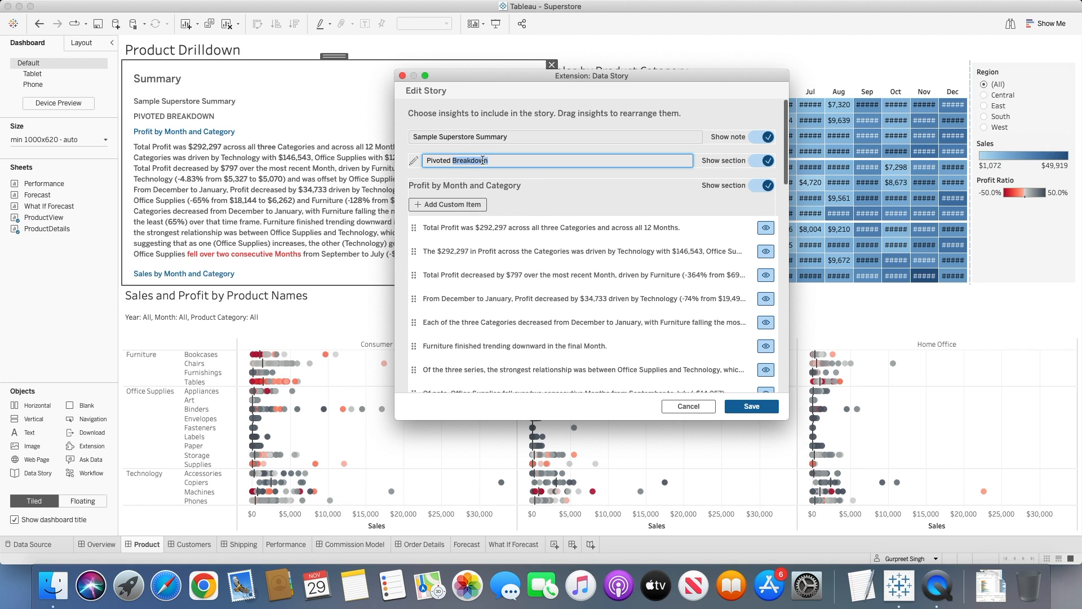
pyautogui.press('BackSpace')
pyautogui.press('BackSpace')
pyautogui.press('BackSpace')
pyautogui.press('BackSpace')
pyautogui.press('BackSpace')
pyautogui.press('BackSpace')
pyautogui.press('BackSpace')
pyautogui.write('Testing')
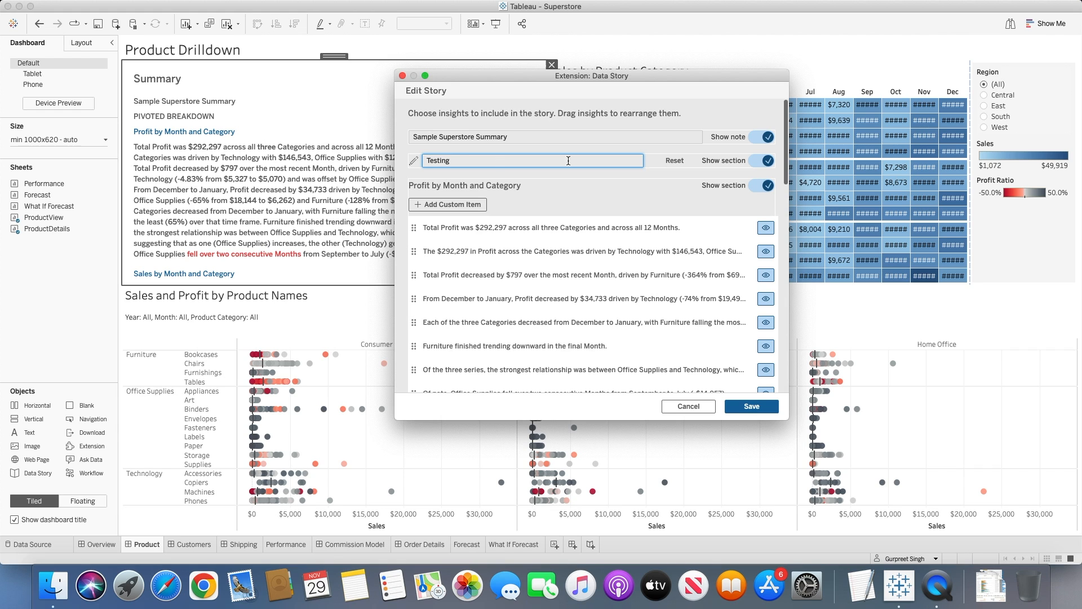
pyautogui.click(760, 410)
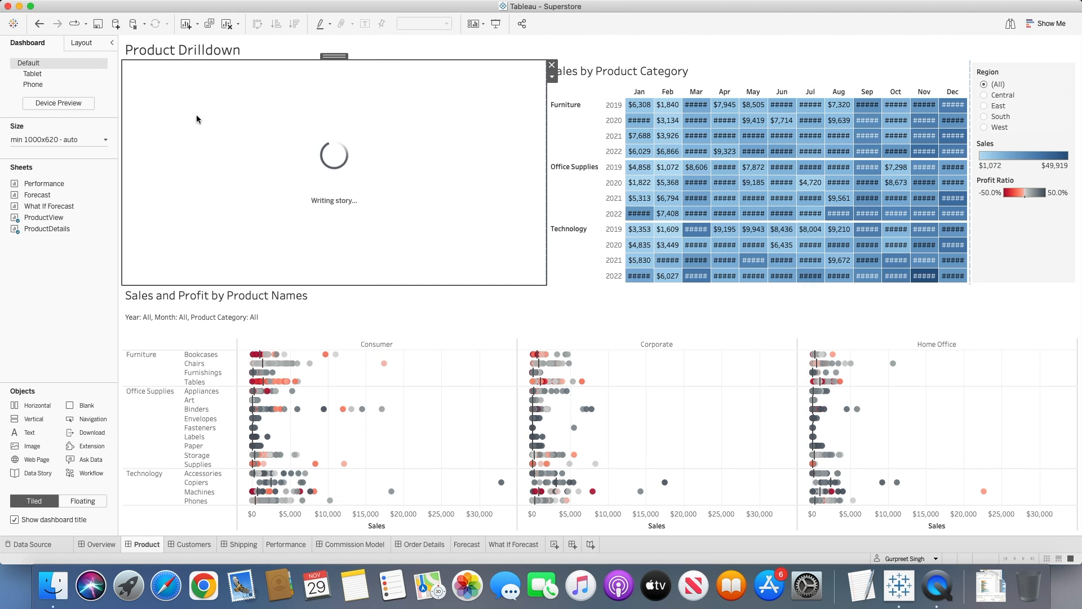
# Reopen the data story for editing and hide the Testing section.
pyautogui.click(193, 69)
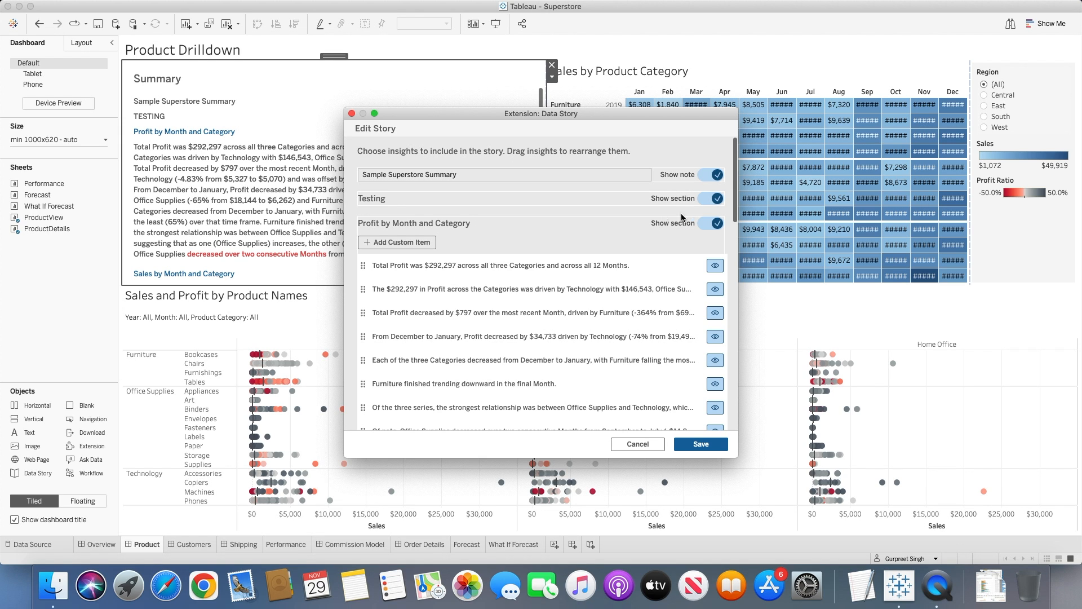
pyautogui.click(714, 200)
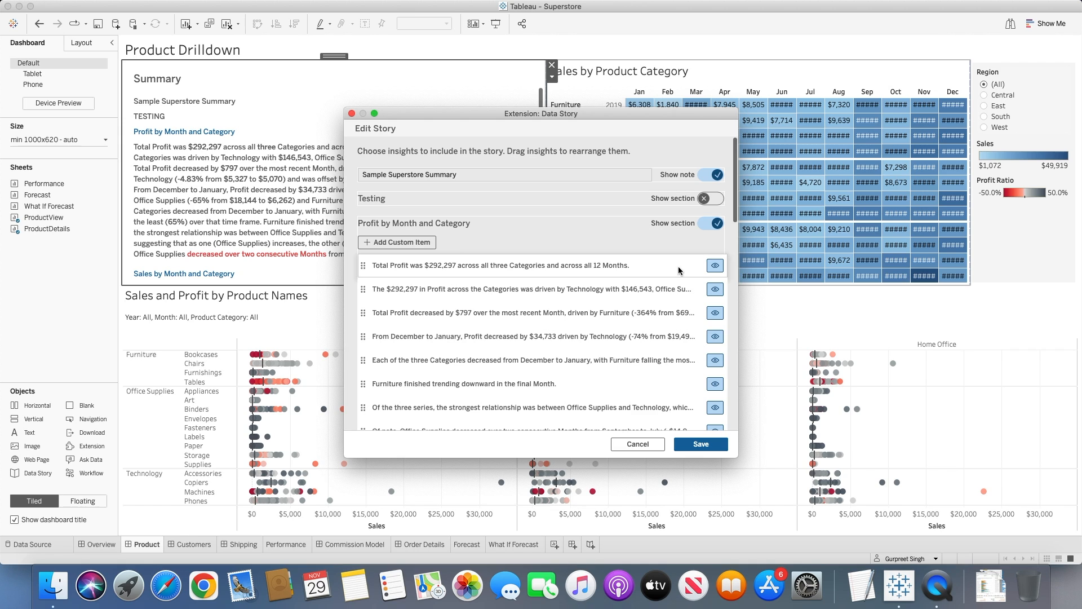
# Hide the second insight in the Profit by Month and Category section, and show it again.
pyautogui.scroll(-2, 678, 268)
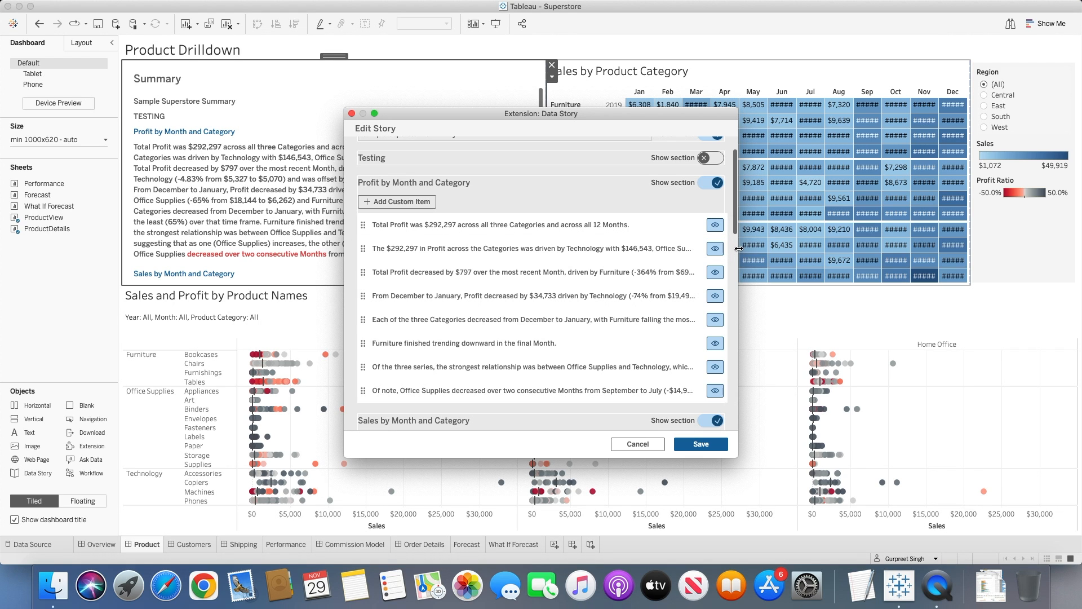
pyautogui.click(715, 249)
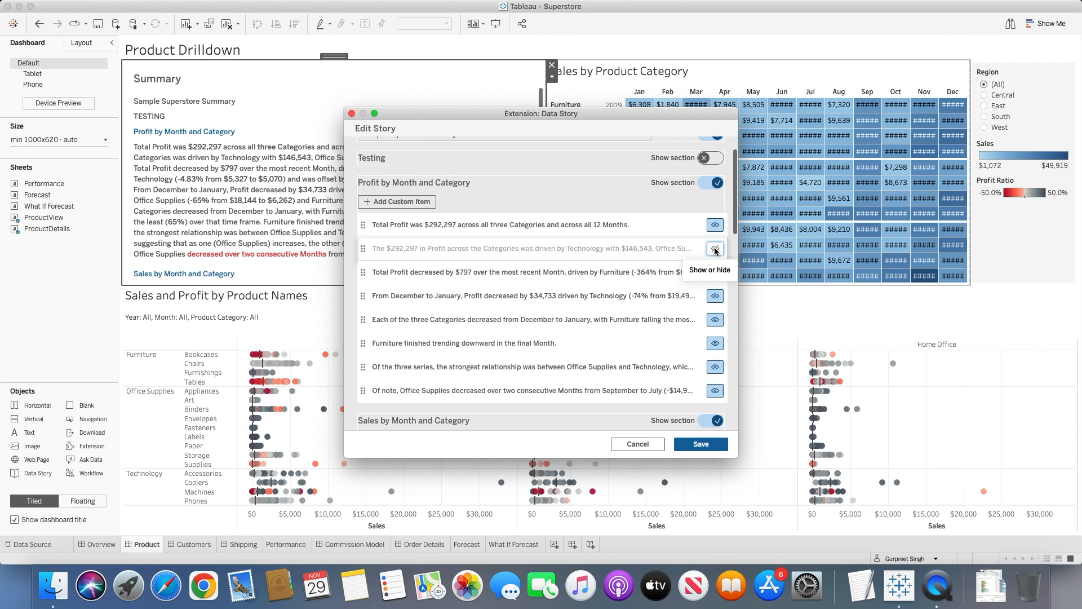
pyautogui.click(714, 249)
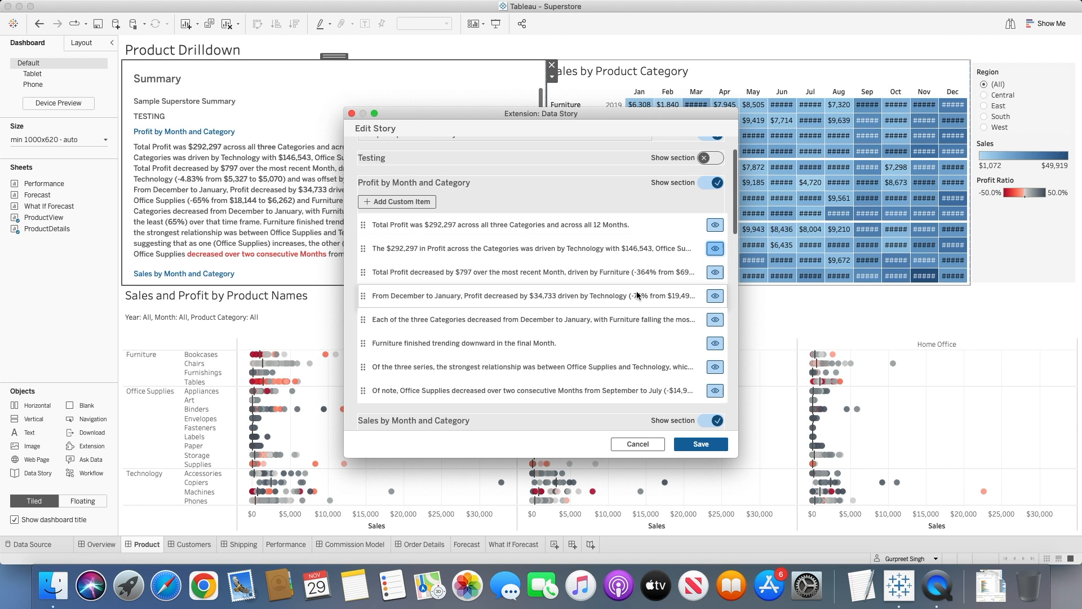
# Look through the remaining sections and insights of the story, down to the category breakdowns and closing note.
pyautogui.scroll(-5, 631, 292)
pyautogui.scroll(-10, 631, 296)
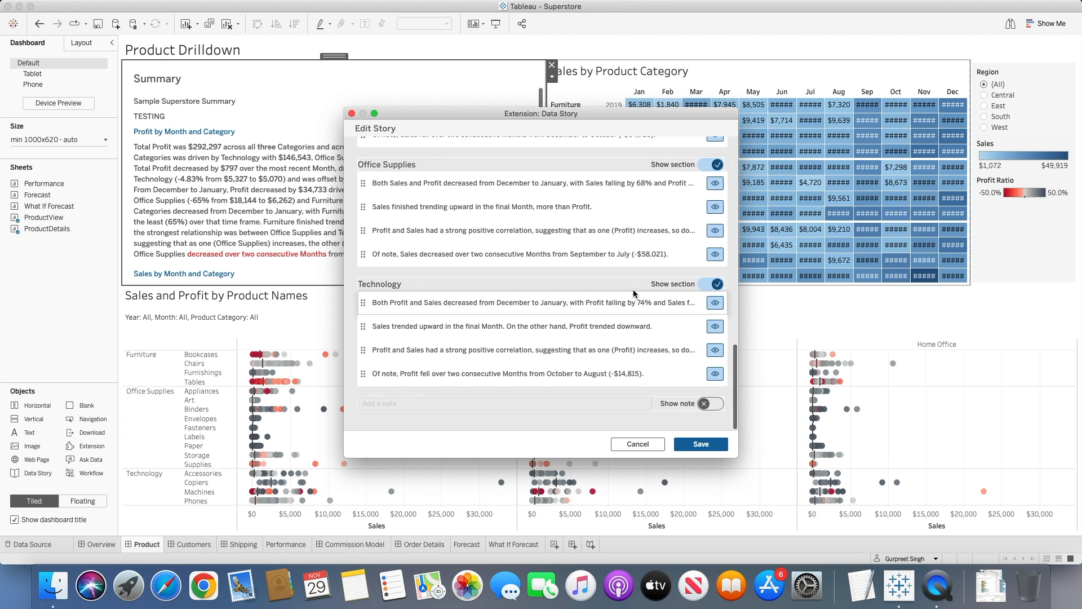
pyautogui.scroll(5, 632, 292)
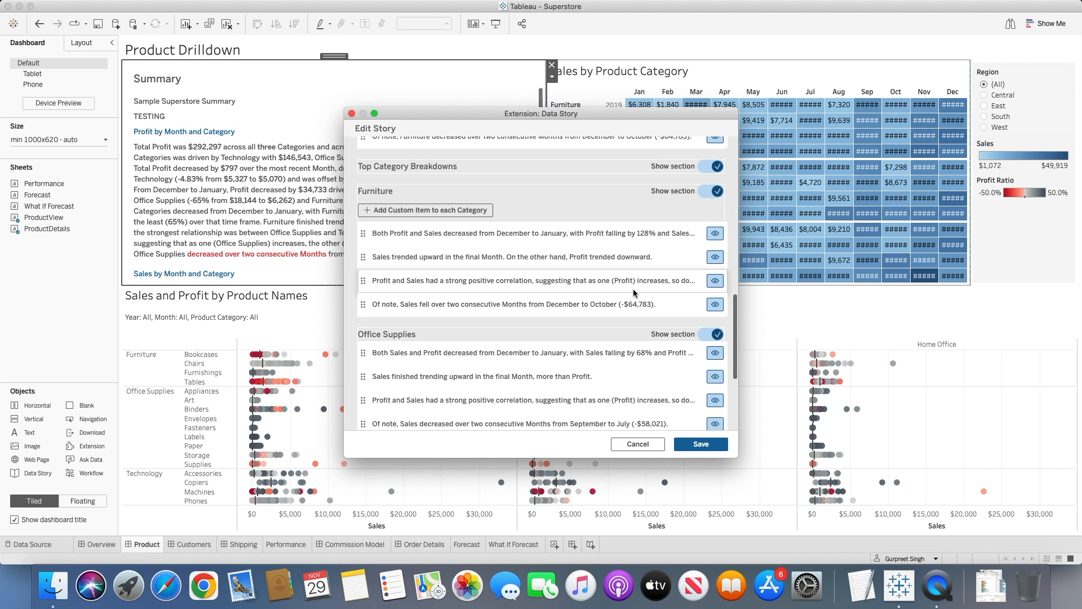
pyautogui.scroll(2, 633, 289)
pyautogui.scroll(-8, 634, 290)
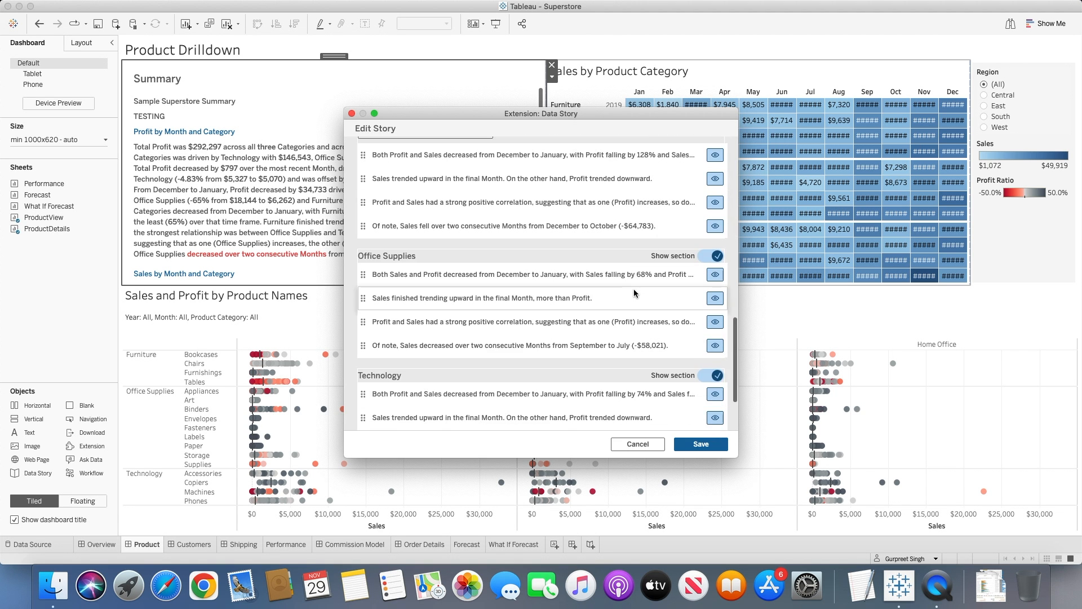
pyautogui.scroll(11, 633, 290)
pyautogui.scroll(15, 633, 289)
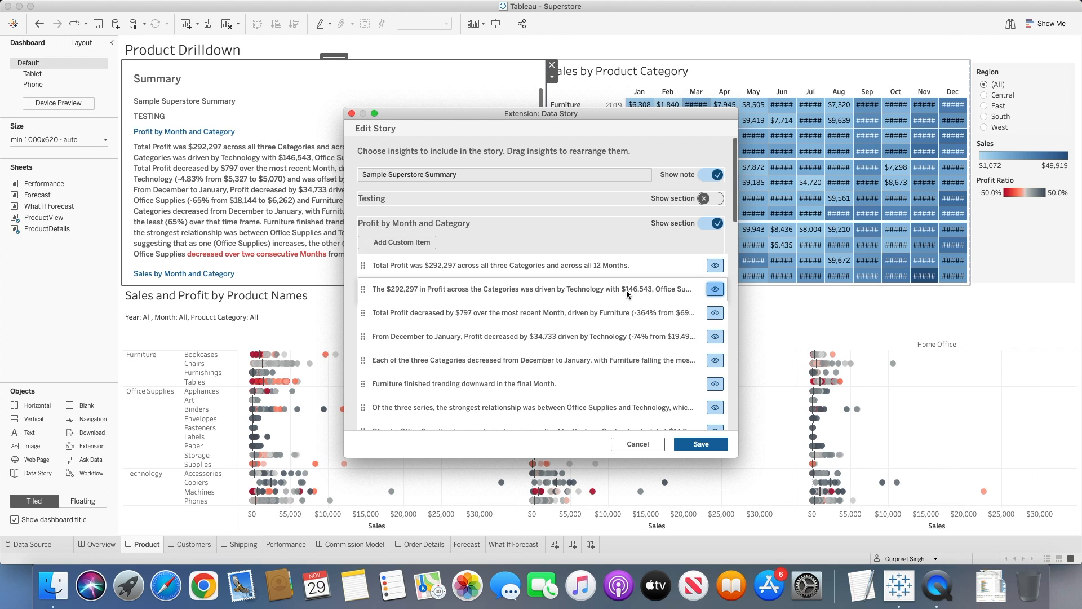
# Add a custom item reading "Sales for furniture" to the Profit by Month and Category section.
pyautogui.click(411, 241)
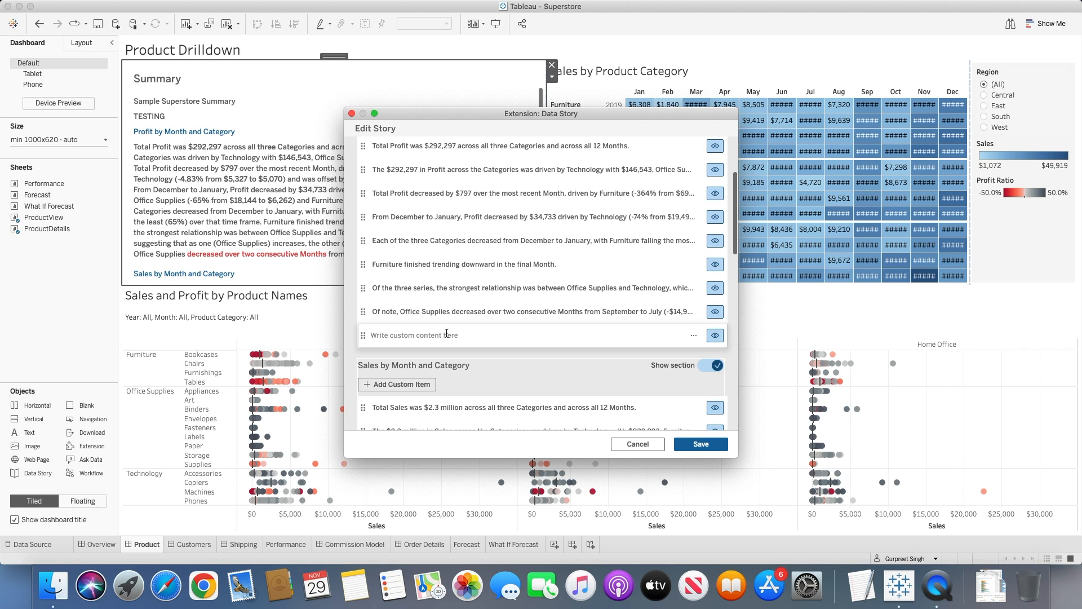
pyautogui.click(430, 337)
pyautogui.scroll(-10, 429, 337)
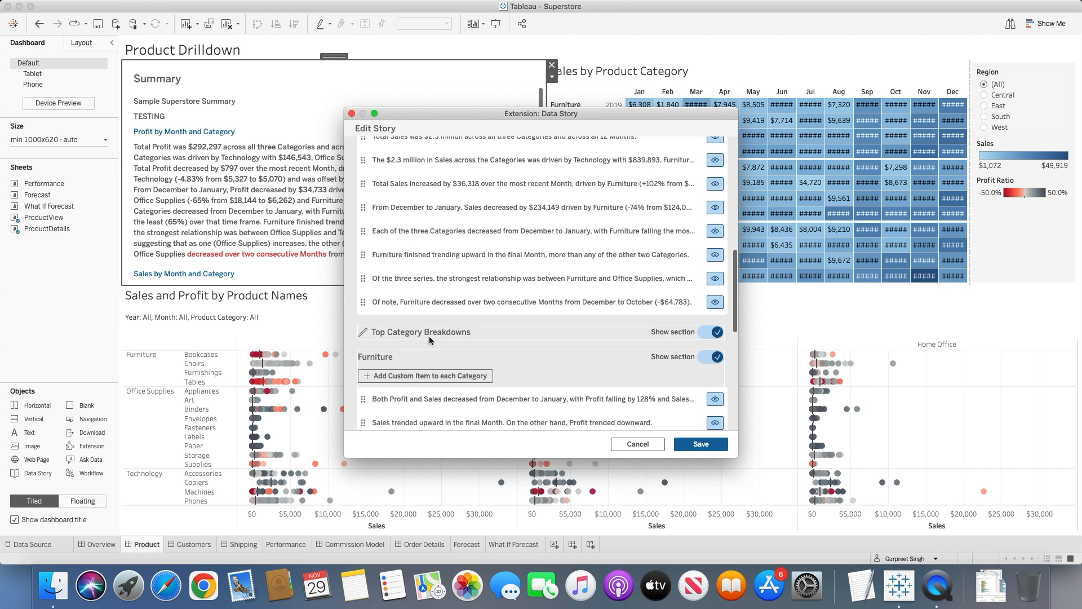
pyautogui.scroll(15, 430, 340)
pyautogui.scroll(-5, 427, 322)
pyautogui.write('Sales ')
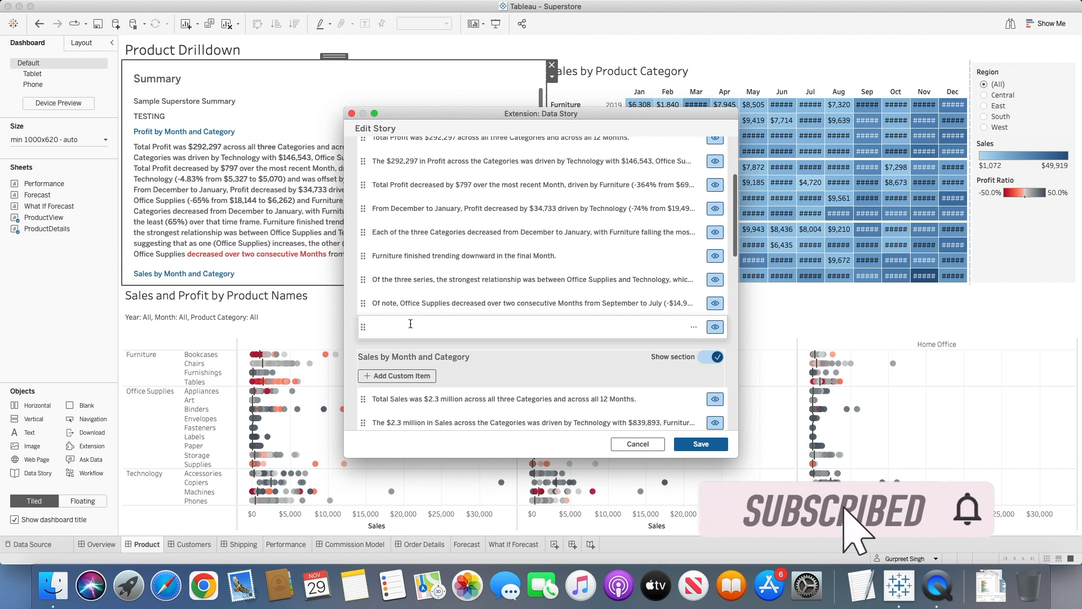
pyautogui.write('for')
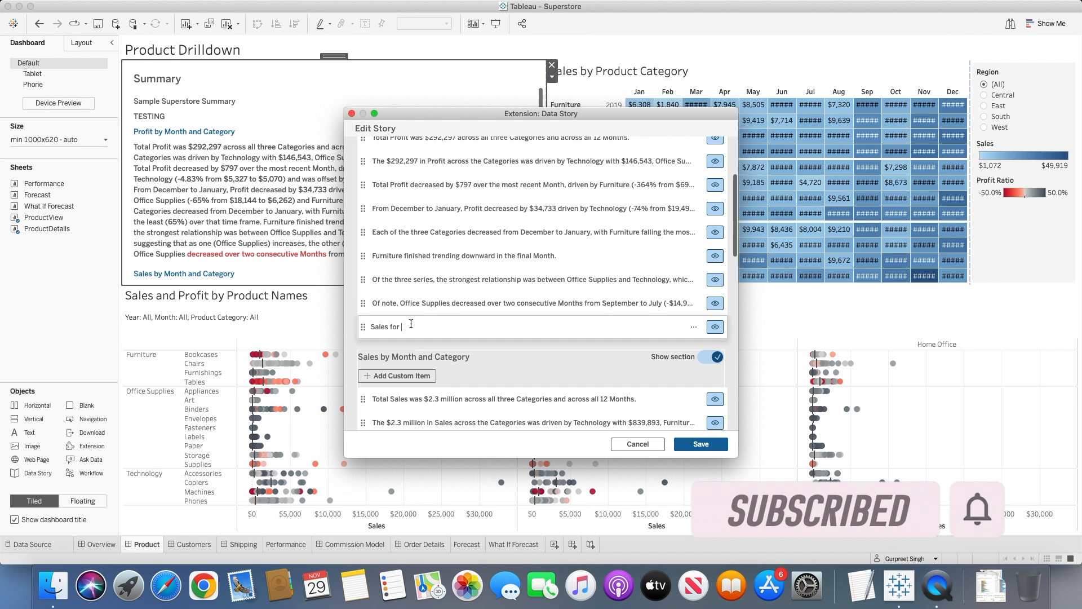
pyautogui.write(' fu')
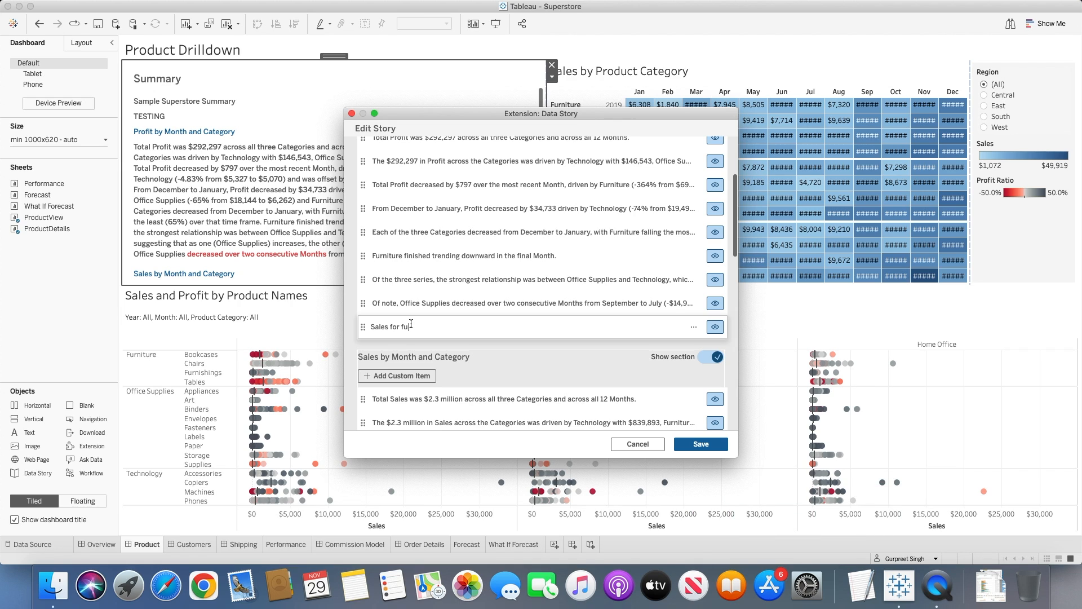
pyautogui.write('rniture')
# Insert a custom function into the "Sales for furniture" item and choose Sum as its function type.
pyautogui.click(694, 327)
pyautogui.click(674, 341)
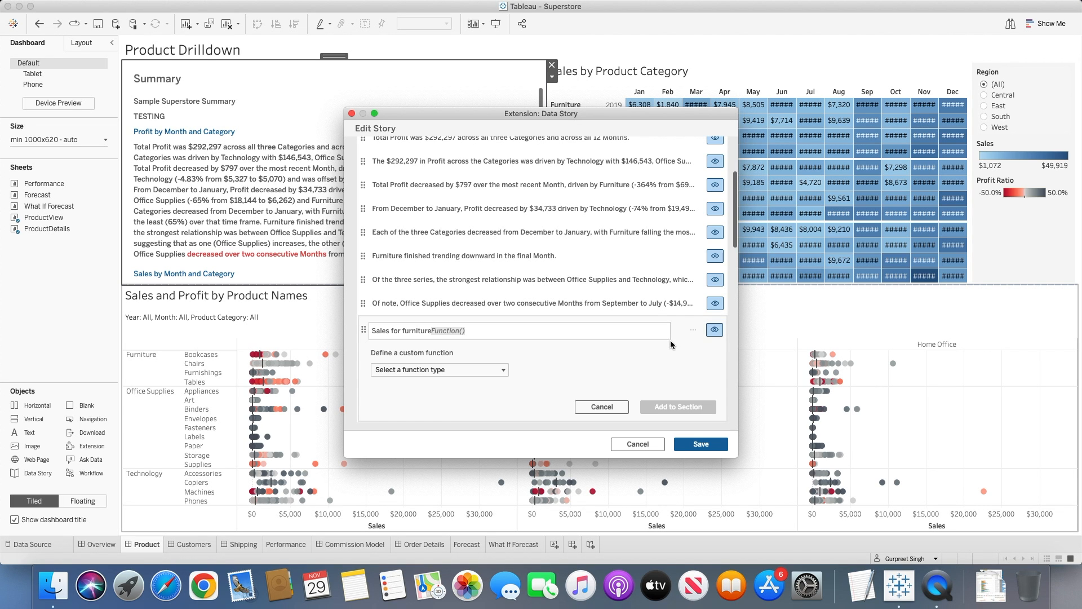
pyautogui.click(503, 370)
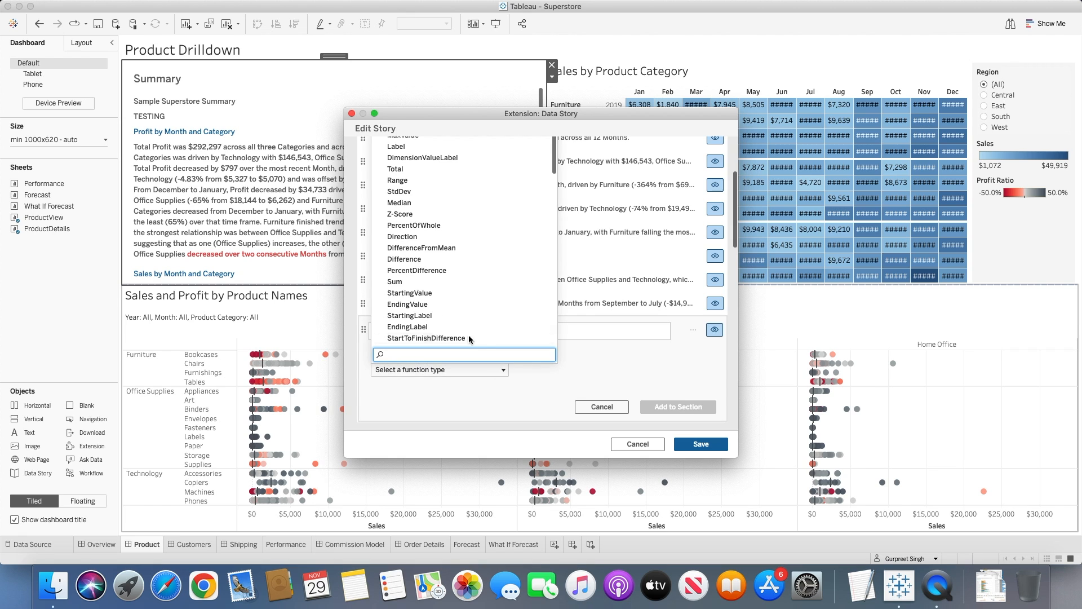
pyautogui.click(409, 280)
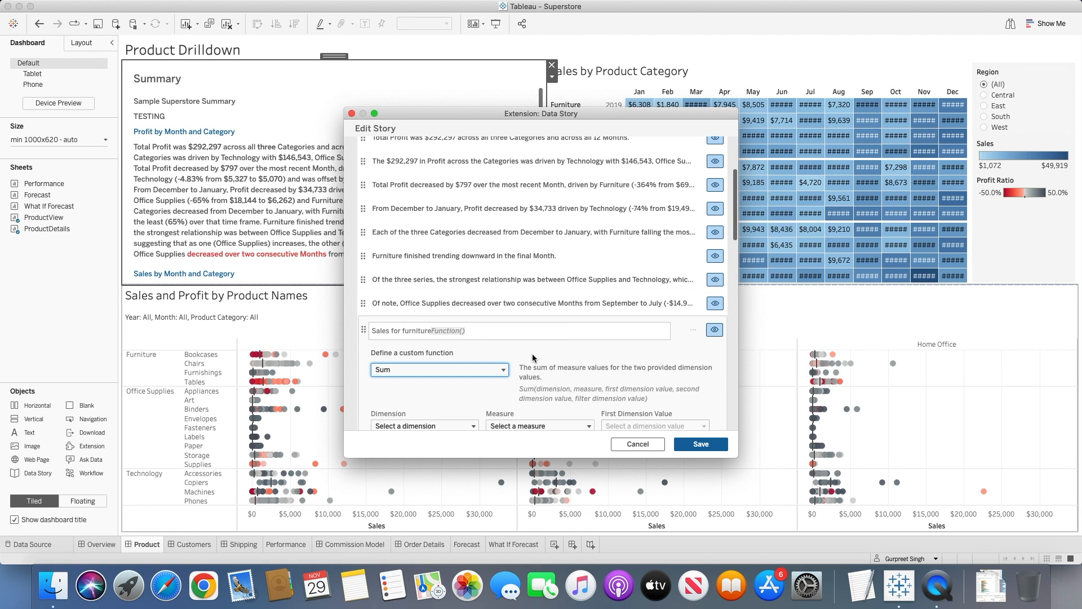
# Set the Sum function's dimension to Category and its measure to Sales.
pyautogui.scroll(-3, 533, 358)
pyautogui.click(445, 346)
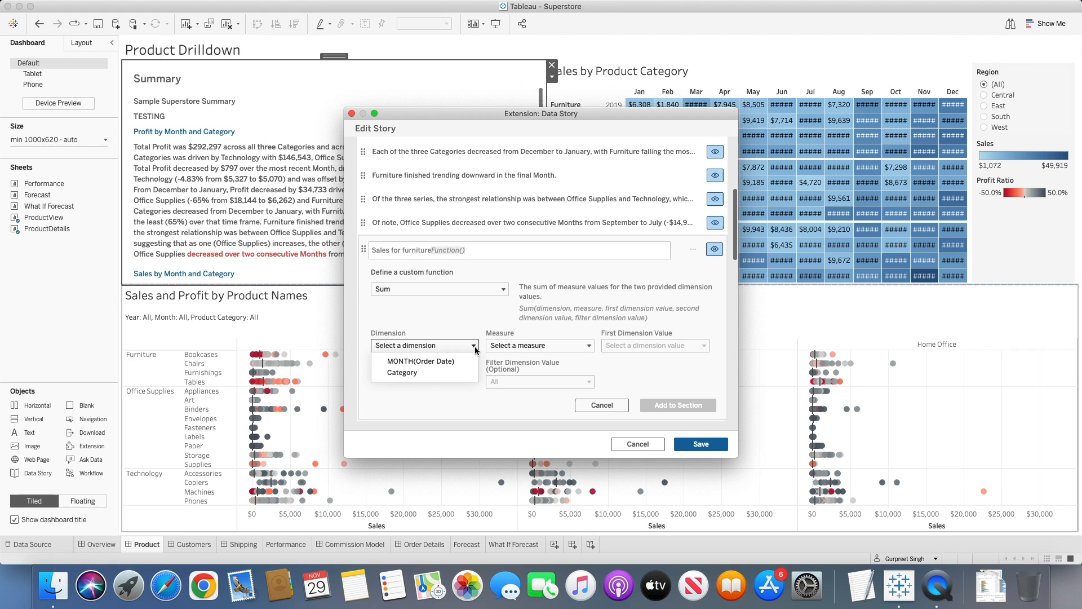
pyautogui.click(443, 372)
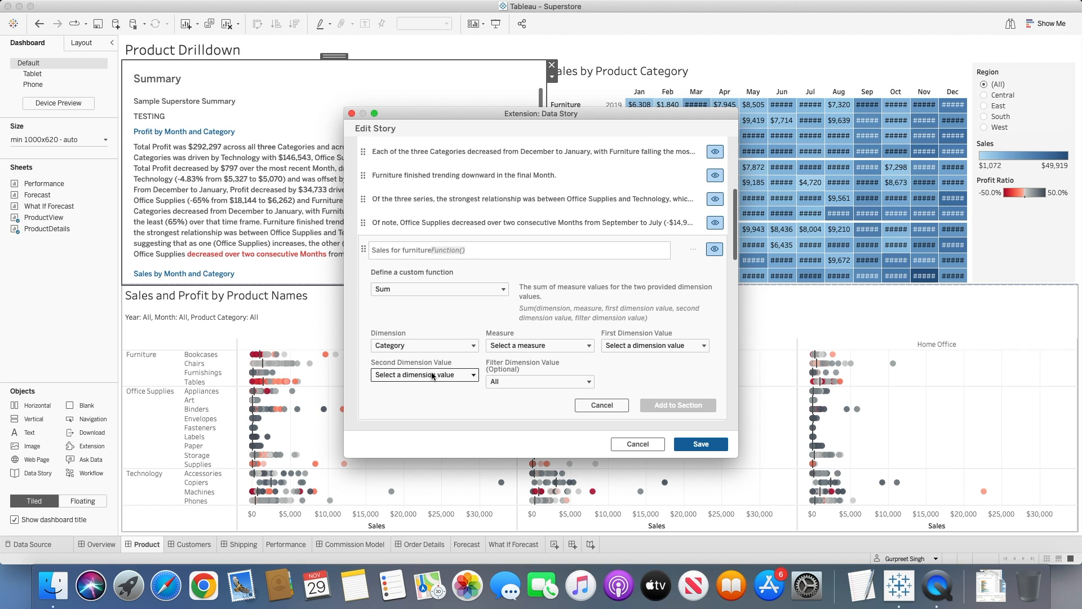
pyautogui.click(535, 346)
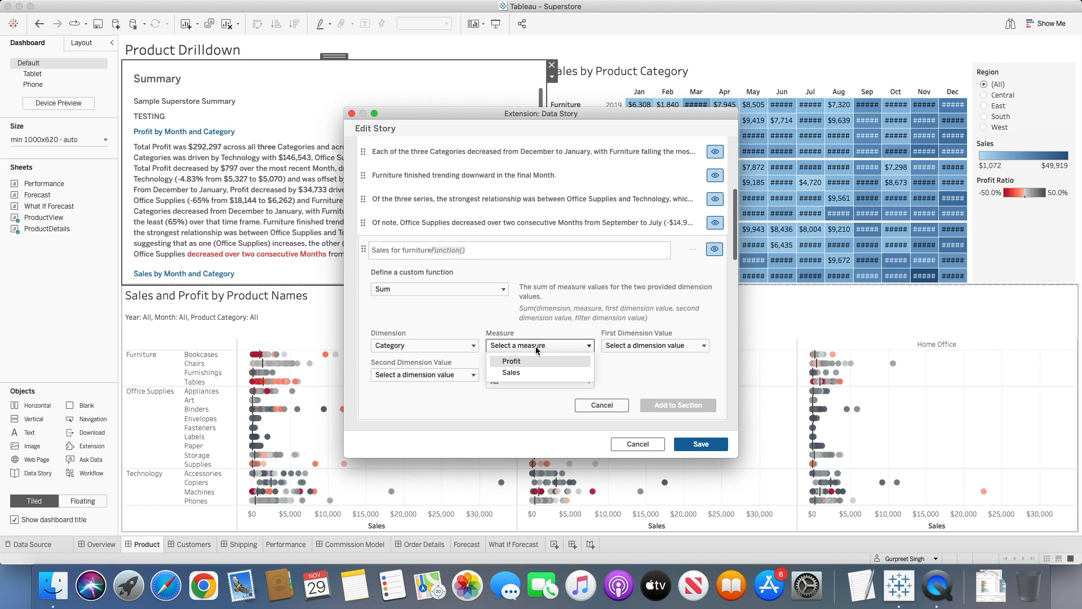
pyautogui.click(518, 372)
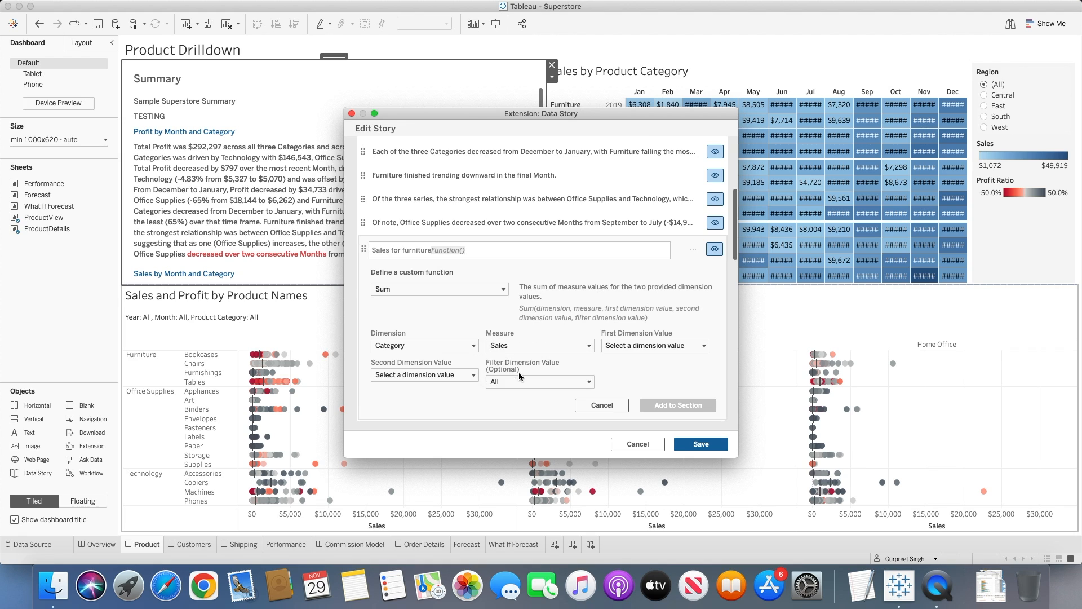
# Set both the first and second dimension values of the Sum function to Furniture.
pyautogui.click(634, 345)
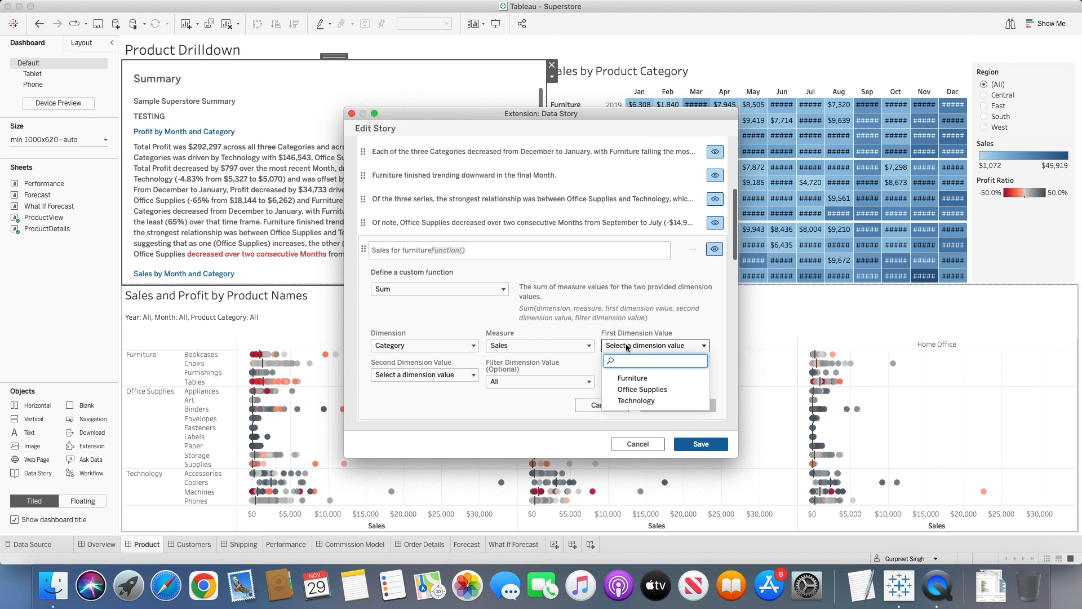
pyautogui.click(641, 381)
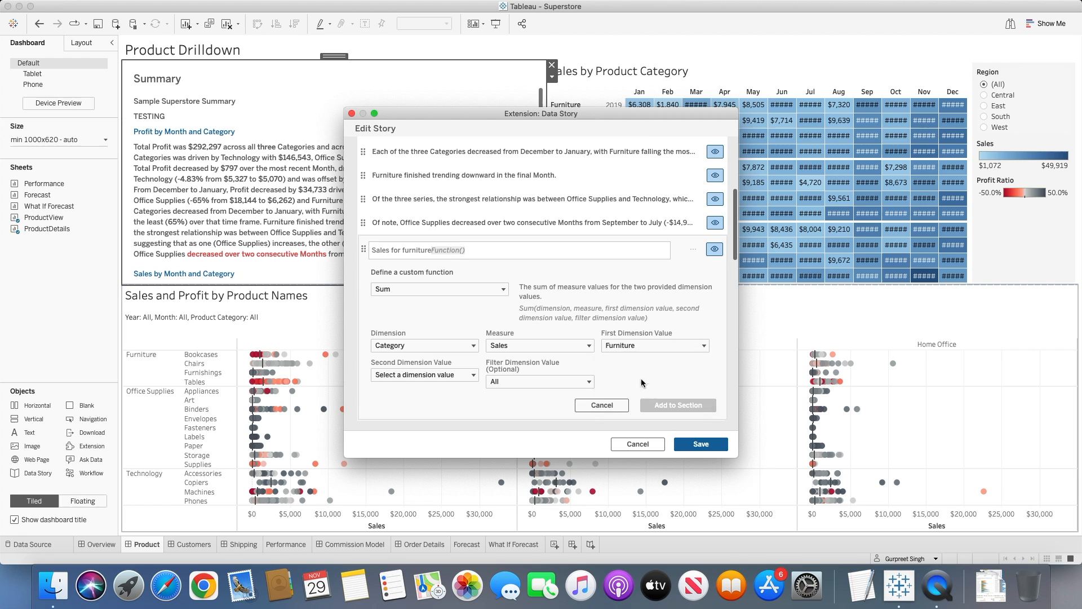
pyautogui.click(458, 373)
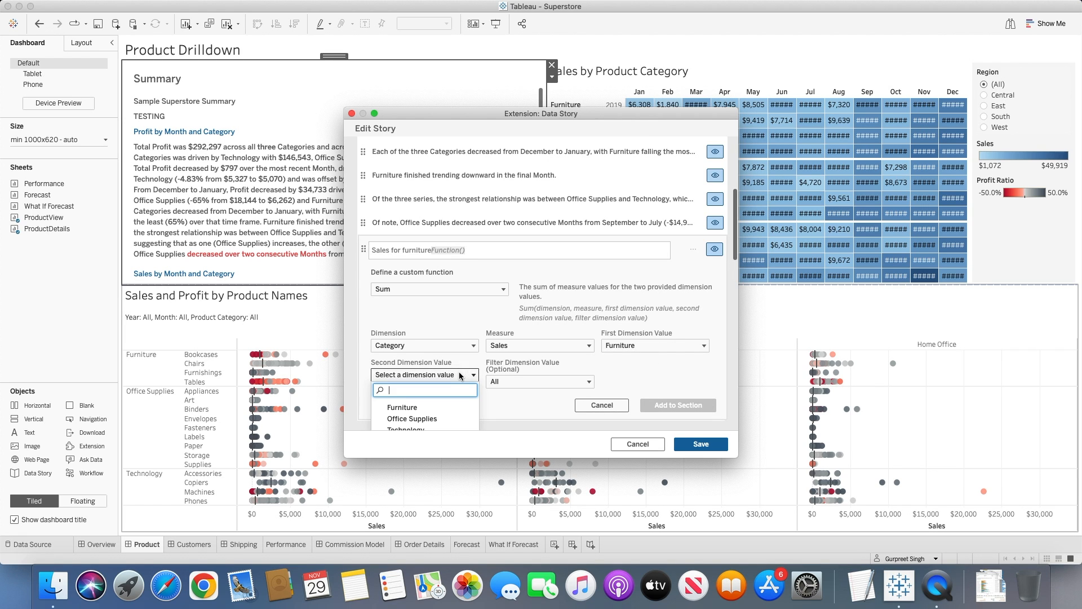
pyautogui.click(420, 406)
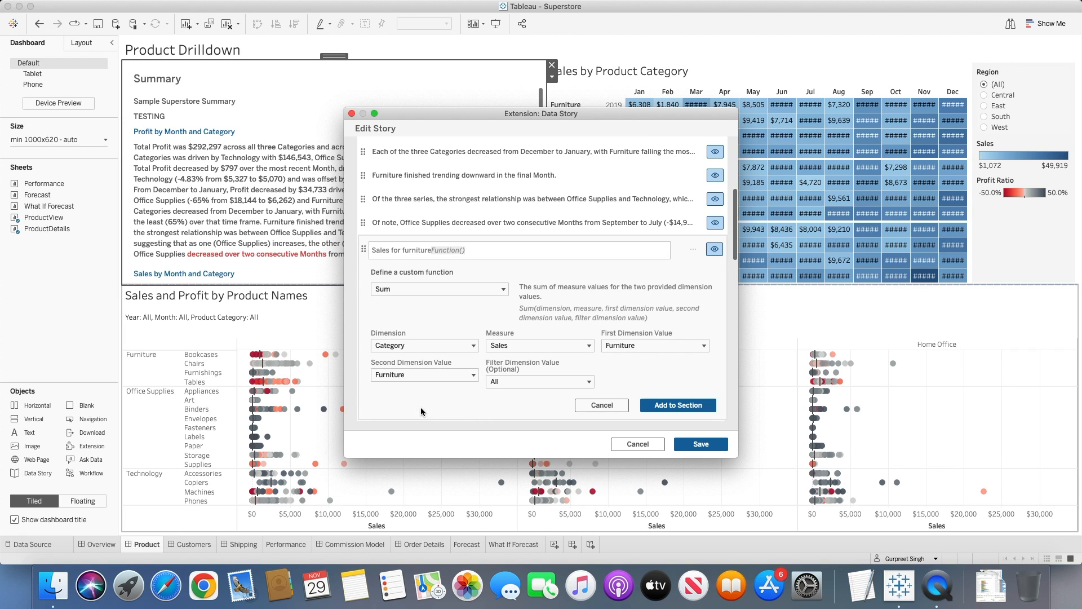
# Keep the filter dimension value at All and add the custom function to the section.
pyautogui.click(529, 382)
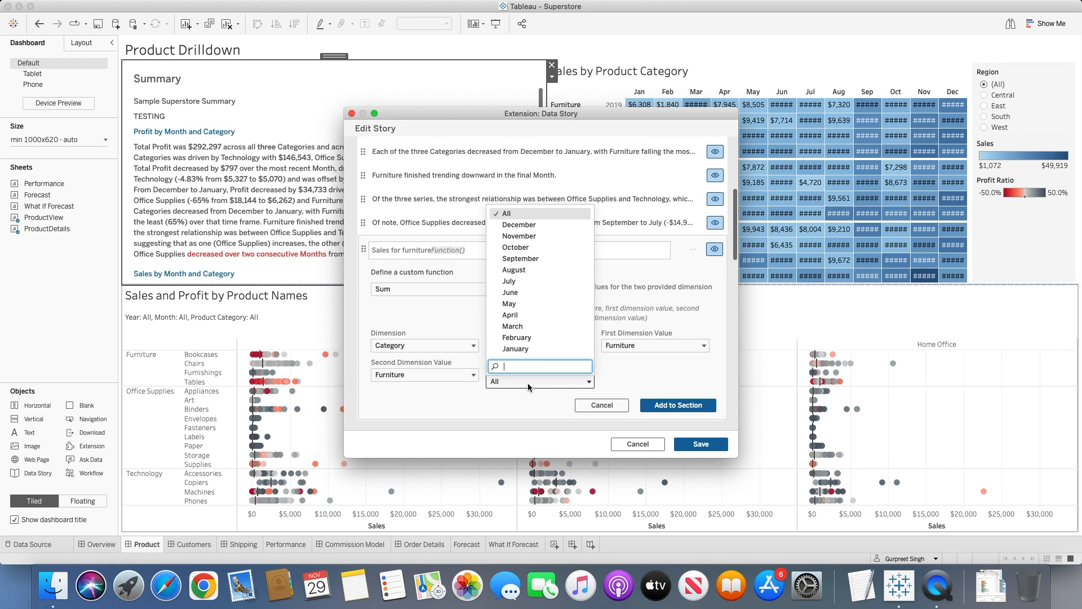
pyautogui.scroll(-1, 528, 387)
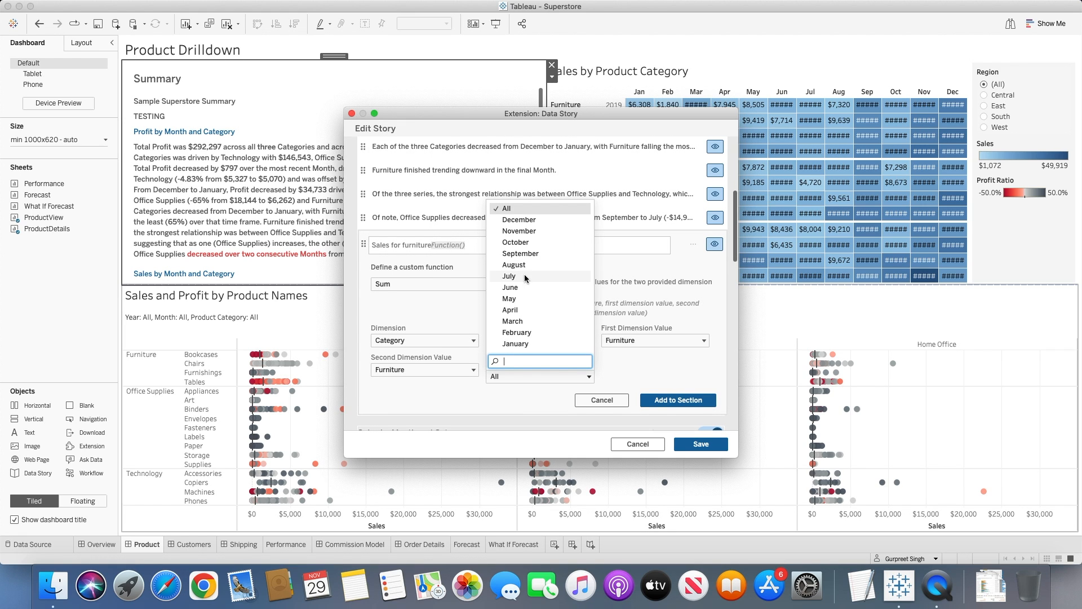
pyautogui.click(611, 353)
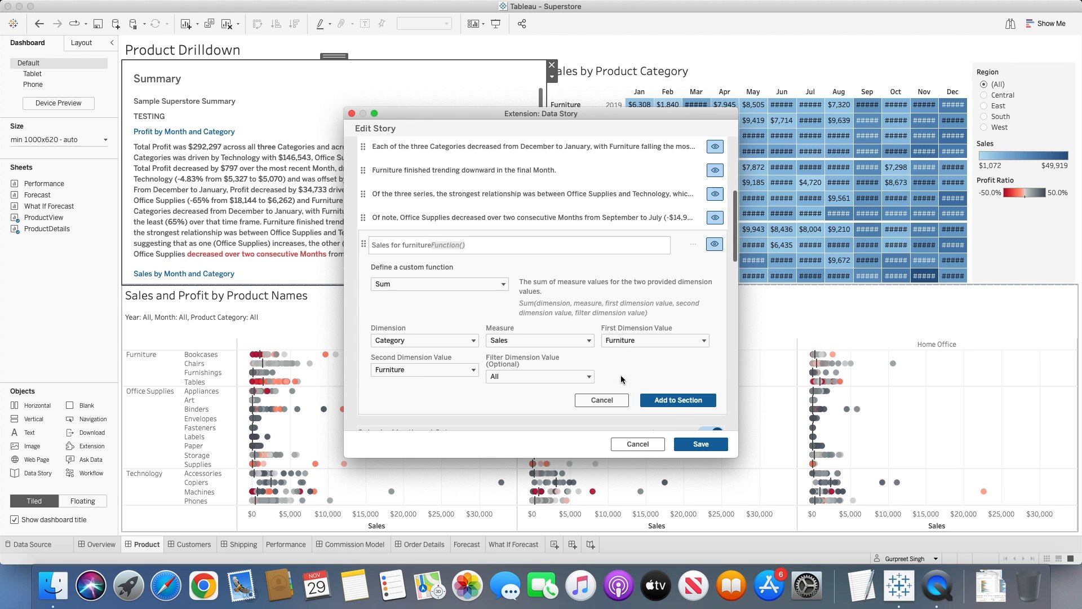
pyautogui.click(679, 400)
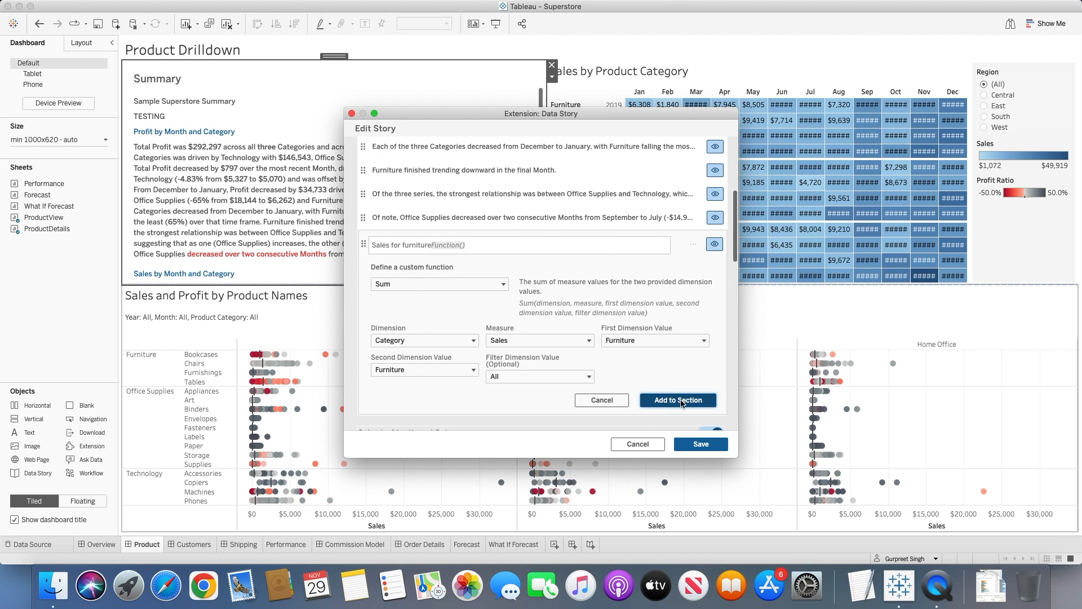
pyautogui.scroll(-2, 648, 374)
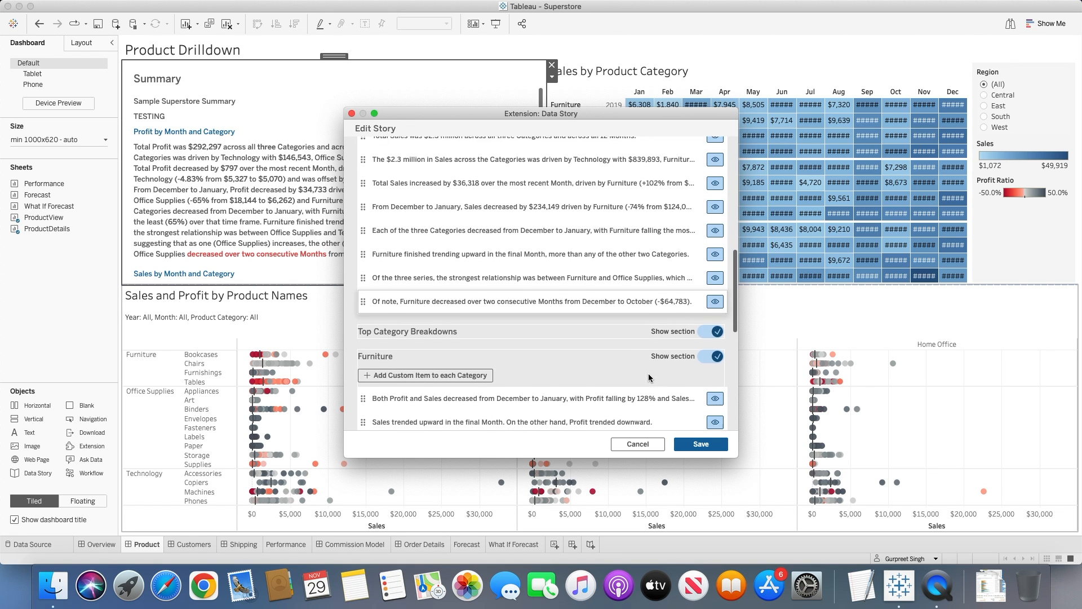
pyautogui.scroll(7, 642, 368)
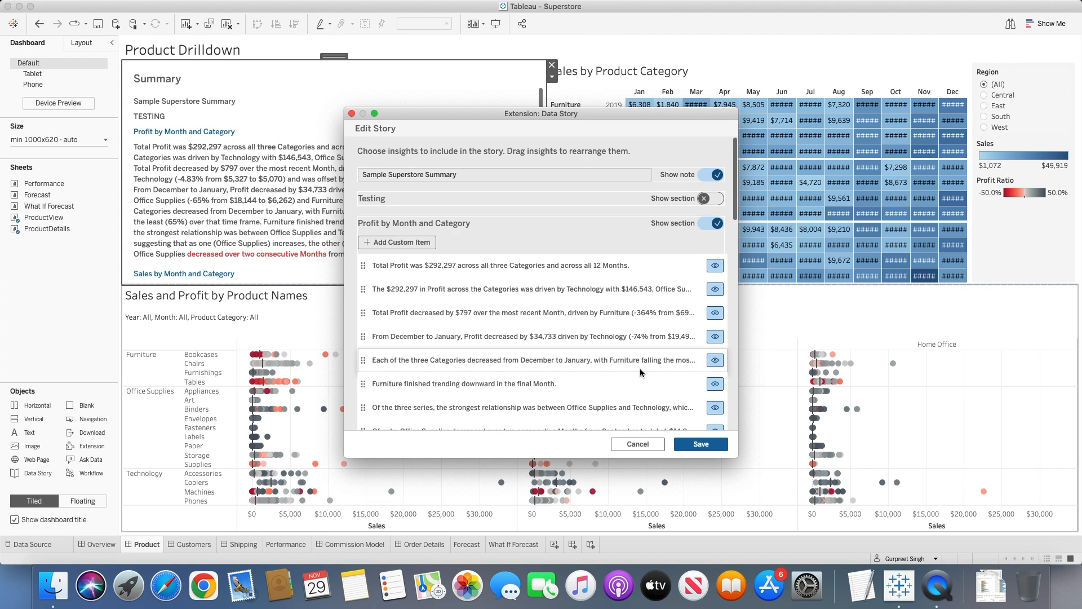
# Check the new Sum function item under Profit by Month and Category and save the edited story.
pyautogui.scroll(-4, 641, 368)
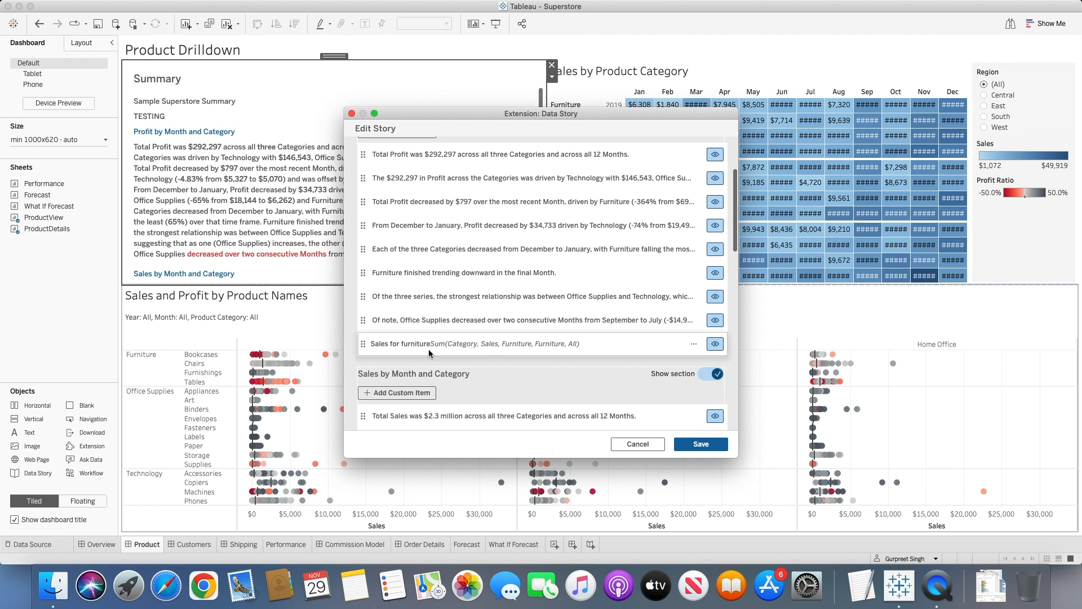
pyautogui.click(708, 445)
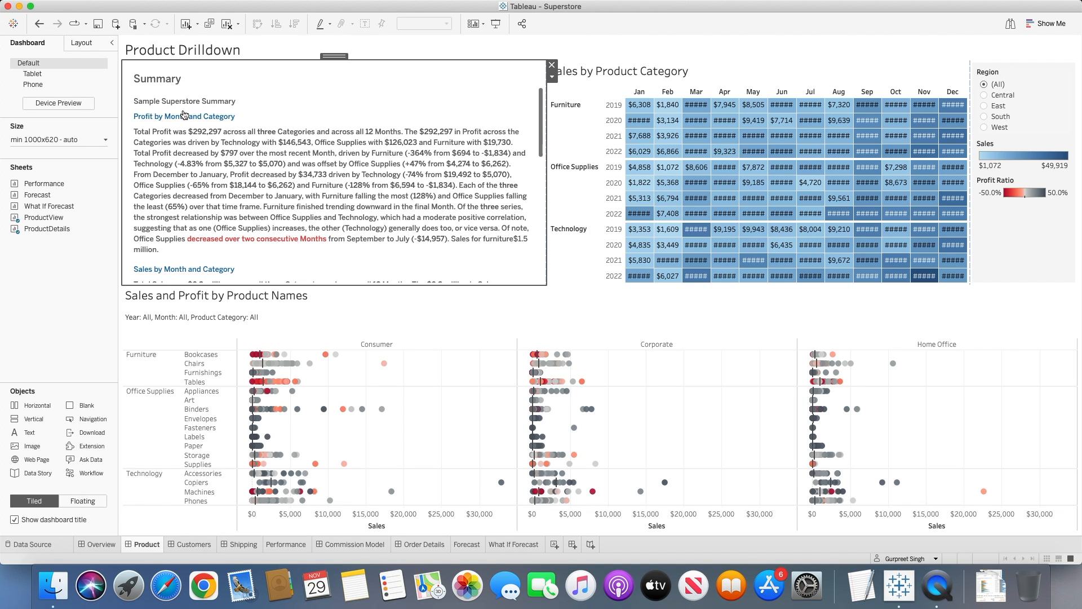
# Reopen the story for editing and add a custom item reading "Testing" to each category under Top Category Breakdowns.
pyautogui.click(196, 72)
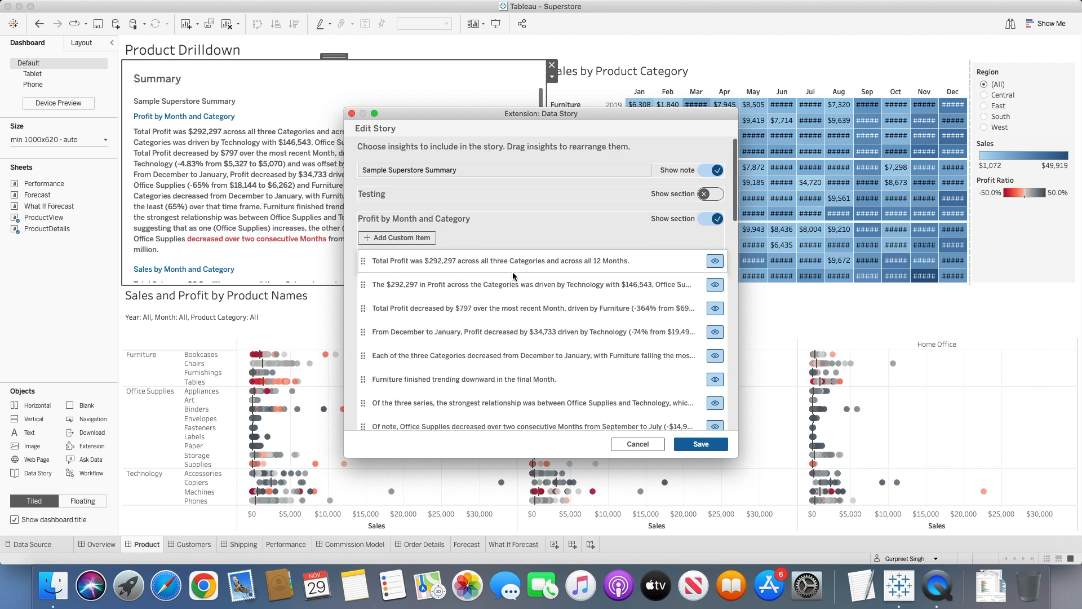
pyautogui.scroll(-3, 510, 272)
pyautogui.scroll(-3, 536, 334)
pyautogui.scroll(-15, 541, 337)
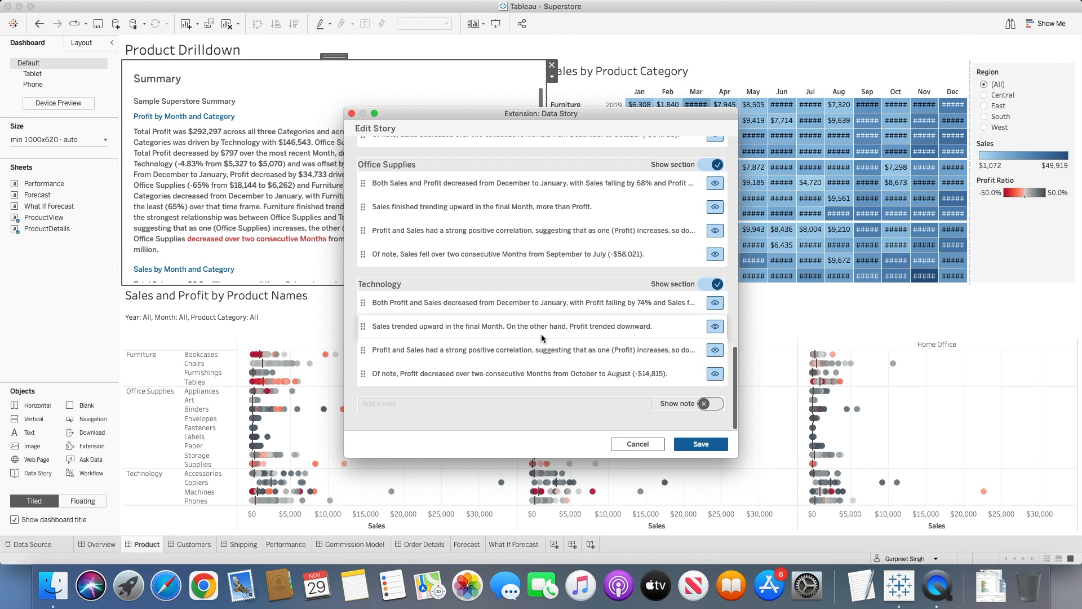
pyautogui.scroll(1, 454, 313)
pyautogui.scroll(10, 456, 314)
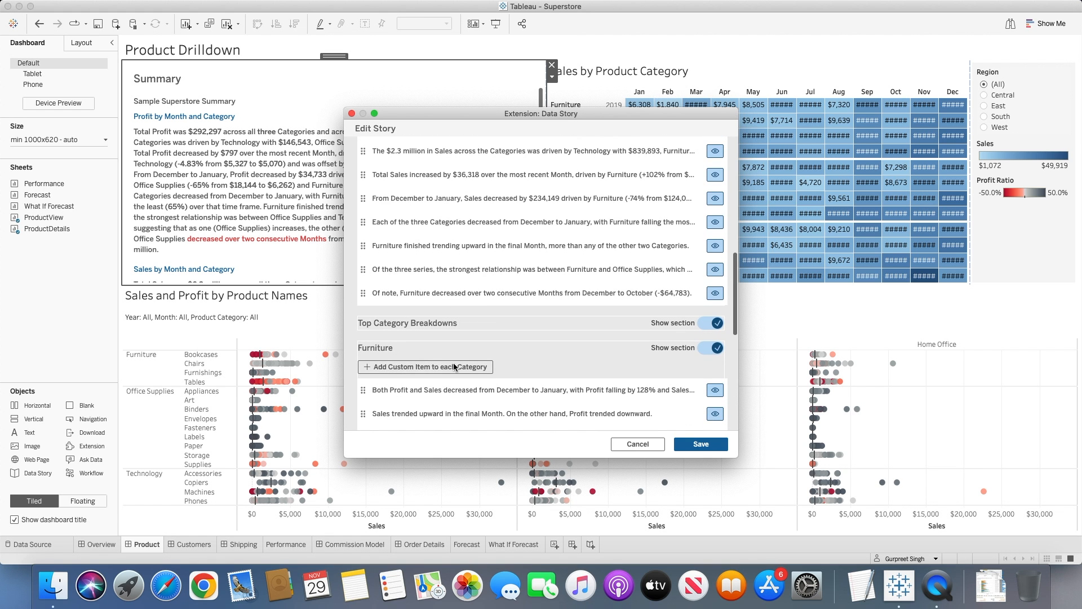
pyautogui.click(438, 367)
pyautogui.click(429, 304)
pyautogui.click(406, 310)
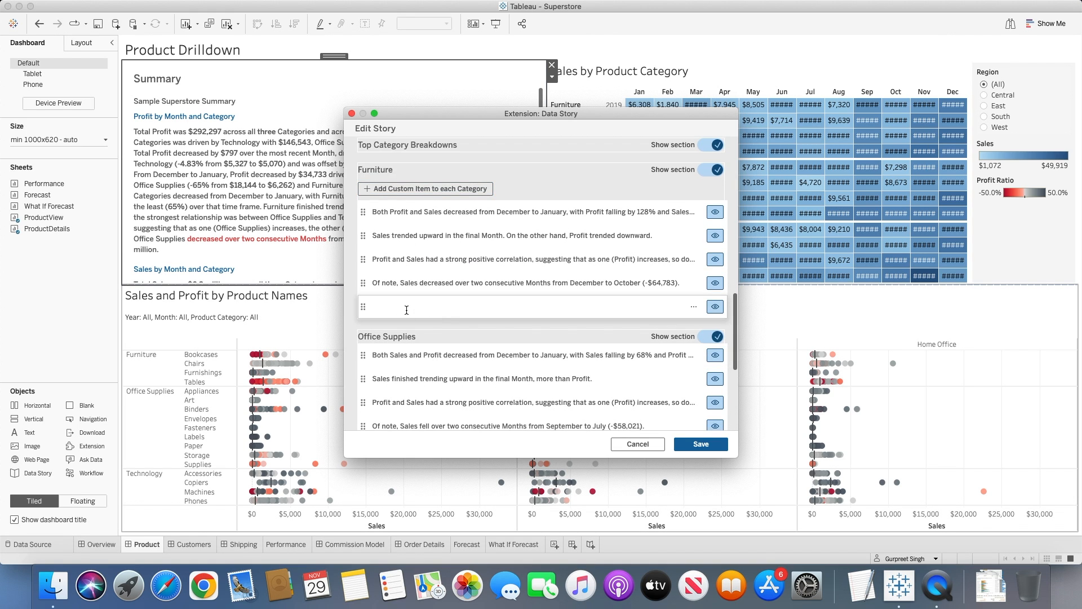
pyautogui.write('Testing')
# Open the context settings of the Furniture "Testing" item and add two blank context parameters.
pyautogui.click(694, 306)
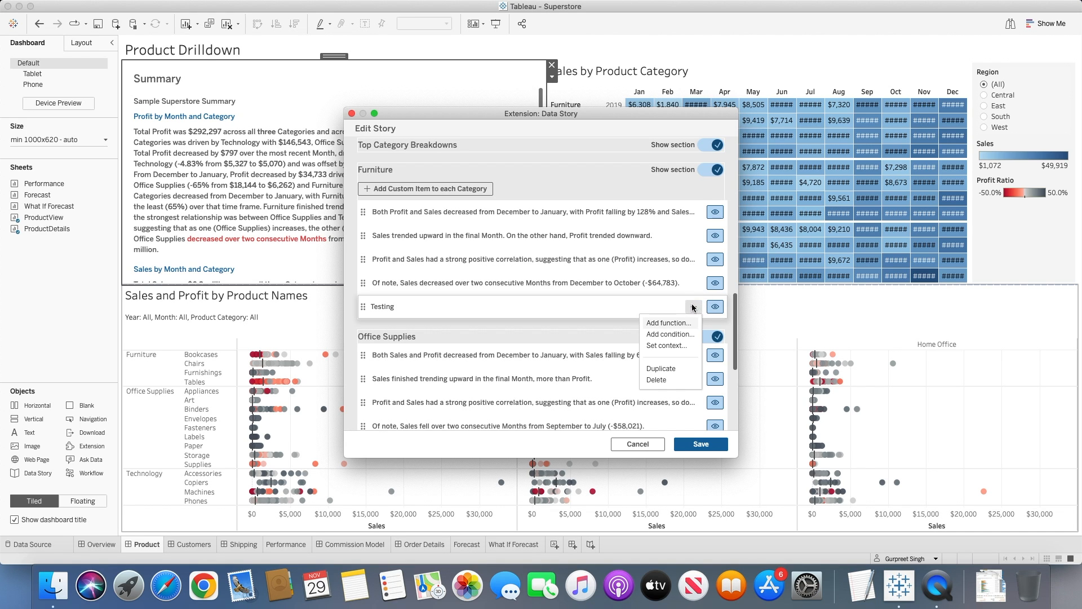
pyautogui.click(671, 345)
pyautogui.click(403, 337)
pyautogui.scroll(-2, 443, 344)
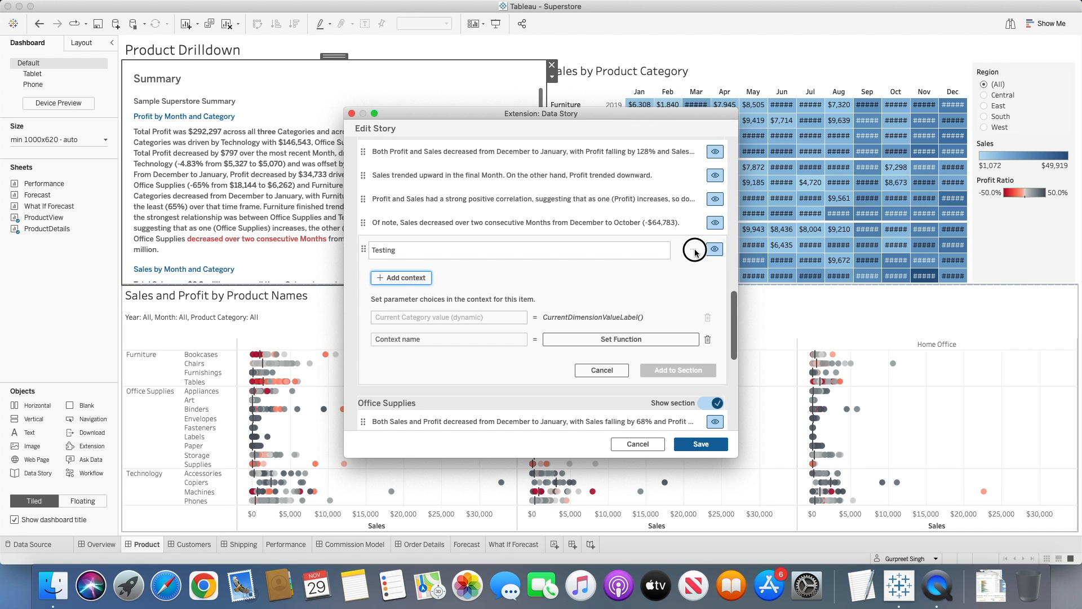
pyautogui.click(448, 338)
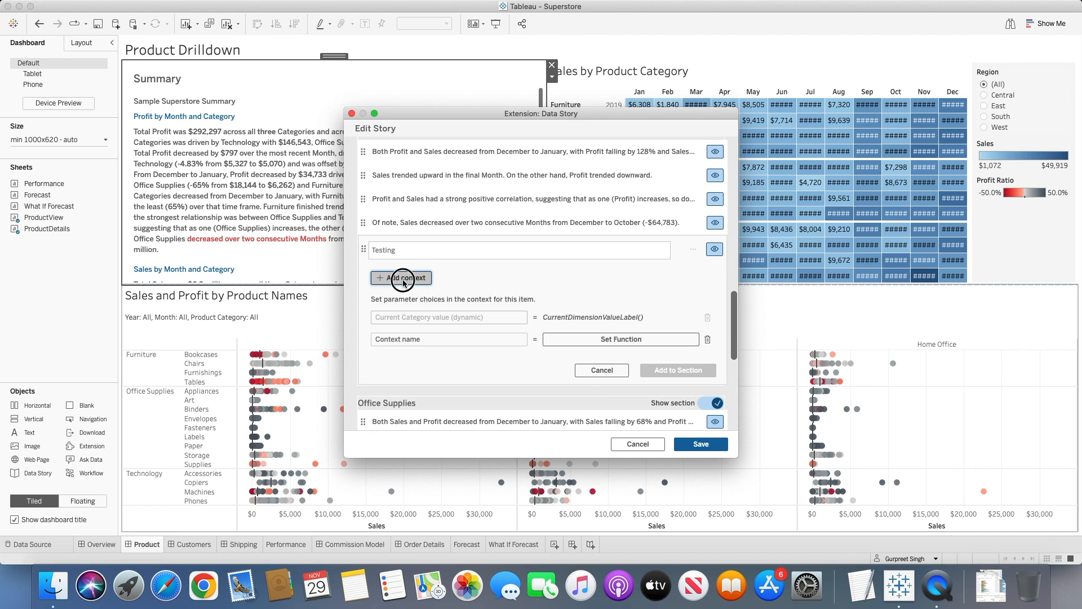
pyautogui.click(402, 277)
pyautogui.click(448, 362)
pyautogui.scroll(-5, 449, 362)
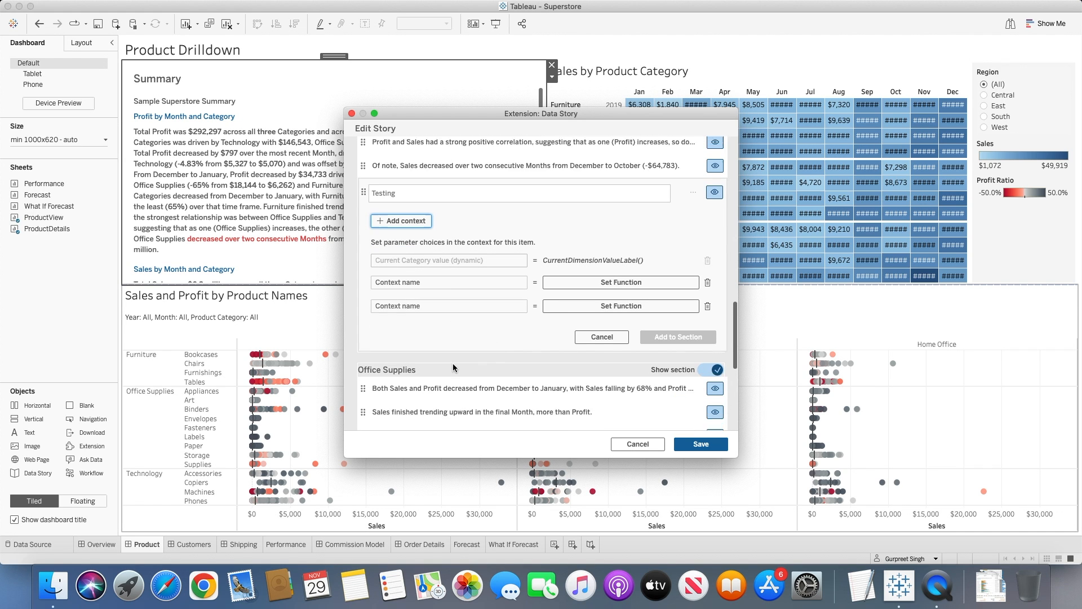
# Hide the two December-to-January decrease insights under Profit by Month and Category and save the story.
pyautogui.scroll(-3, 420, 361)
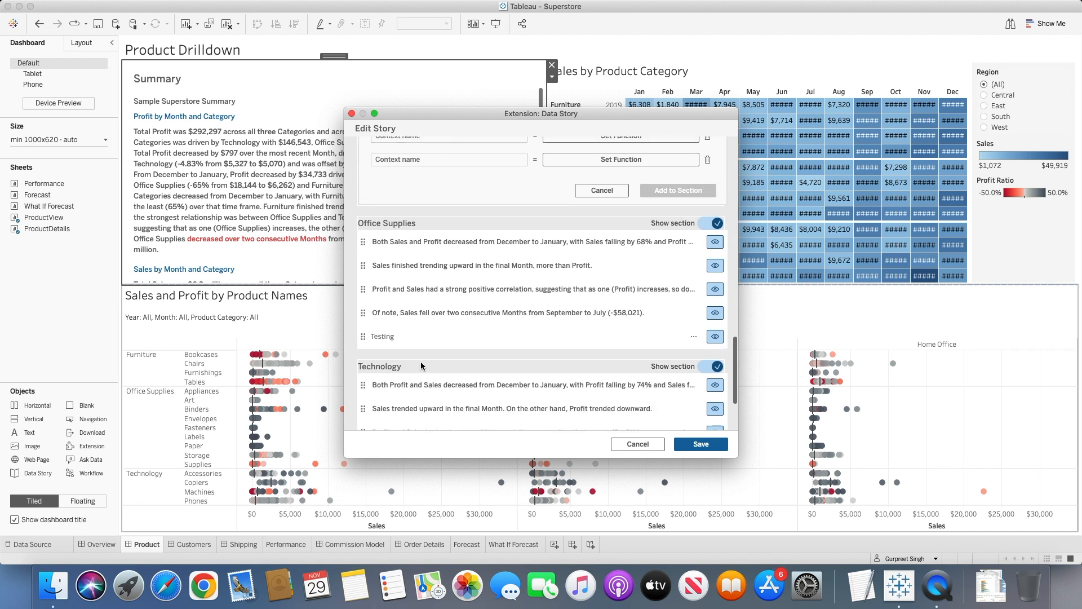
pyautogui.scroll(5, 437, 374)
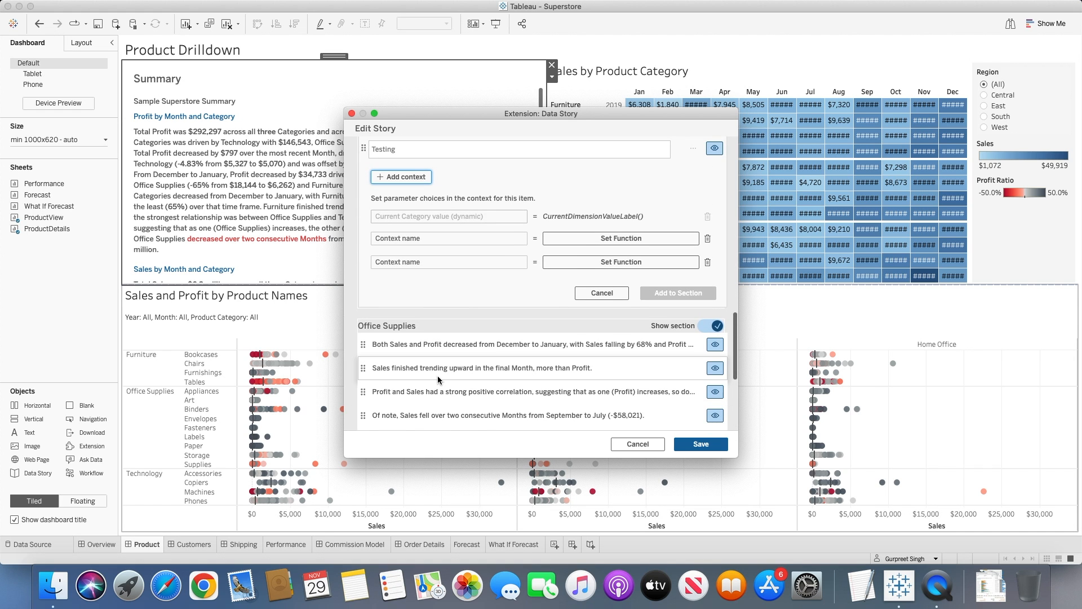
pyautogui.scroll(2, 438, 378)
pyautogui.scroll(5, 444, 381)
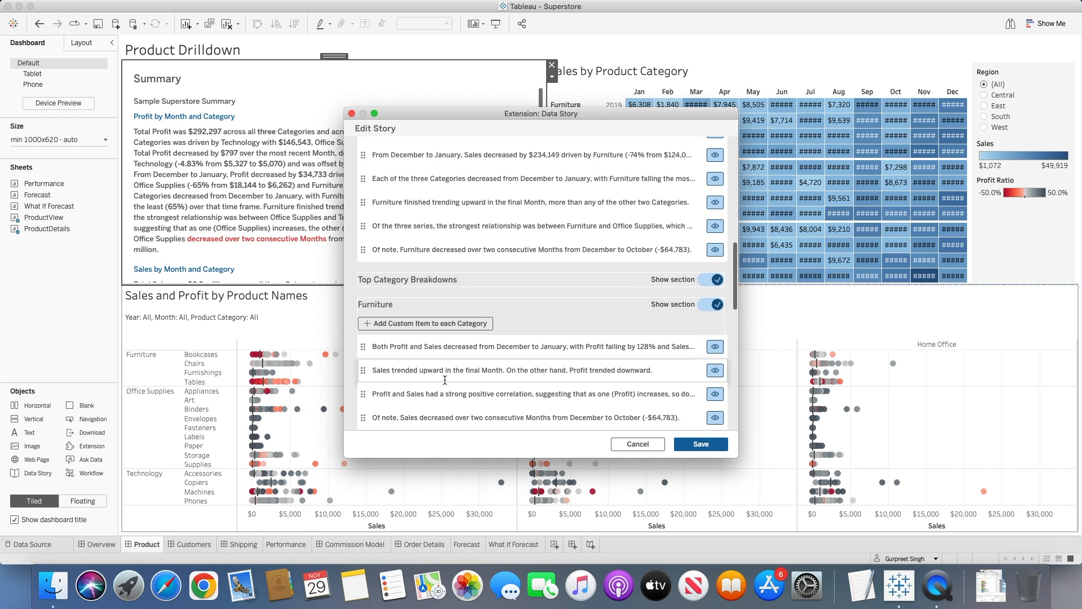
pyautogui.scroll(10, 444, 380)
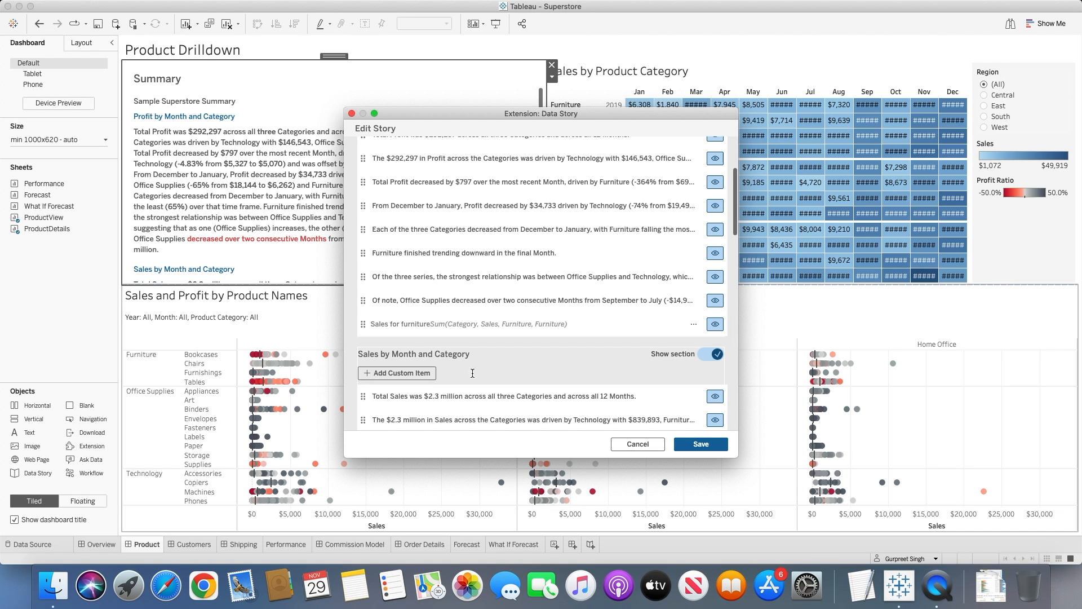
pyautogui.click(715, 205)
pyautogui.click(714, 229)
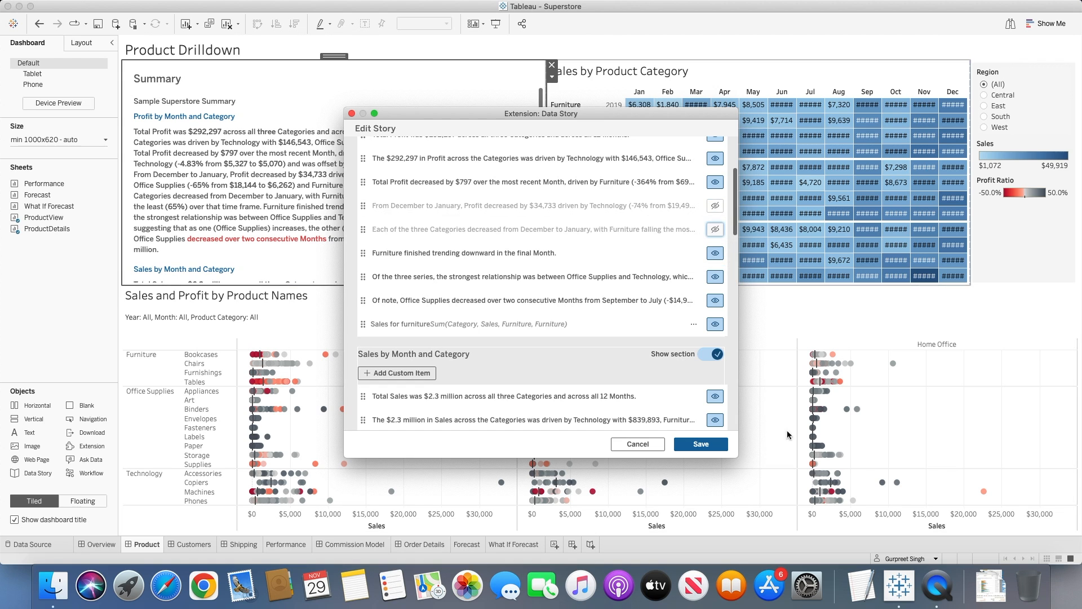
pyautogui.click(702, 444)
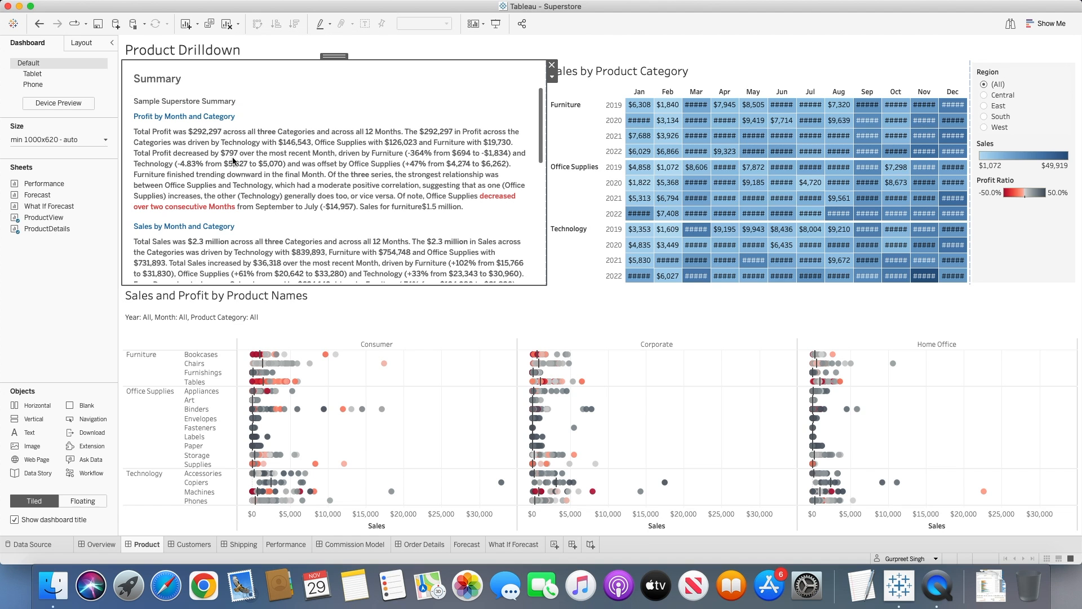
# Filter the dashboard by the Central, East and South regions in turn, checking the story summary and leaving South selected.
pyautogui.click(984, 96)
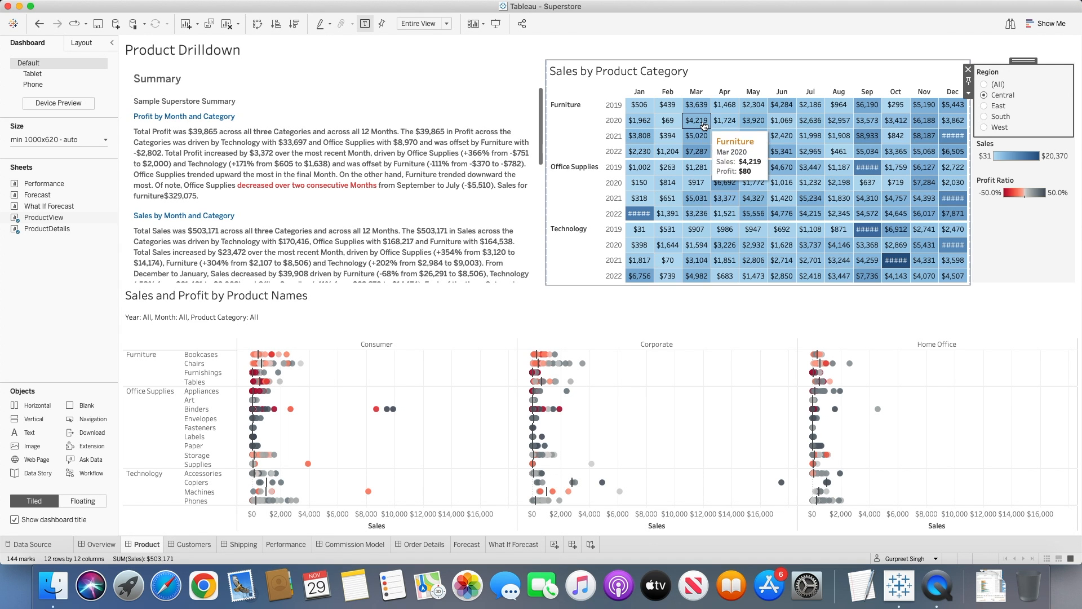
pyautogui.click(984, 106)
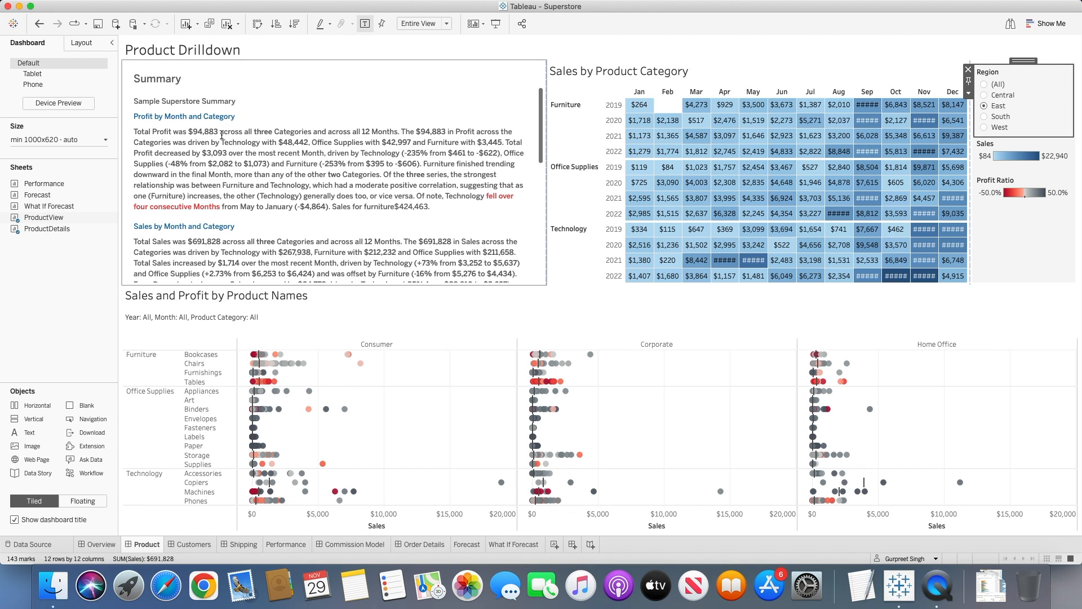
pyautogui.click(984, 118)
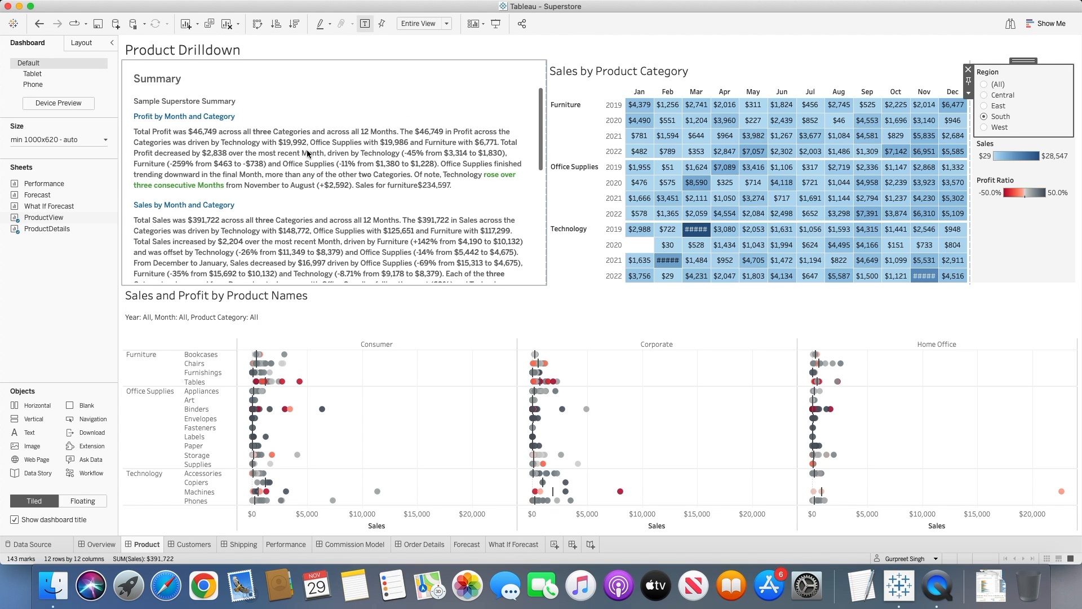
pyautogui.click(559, 297)
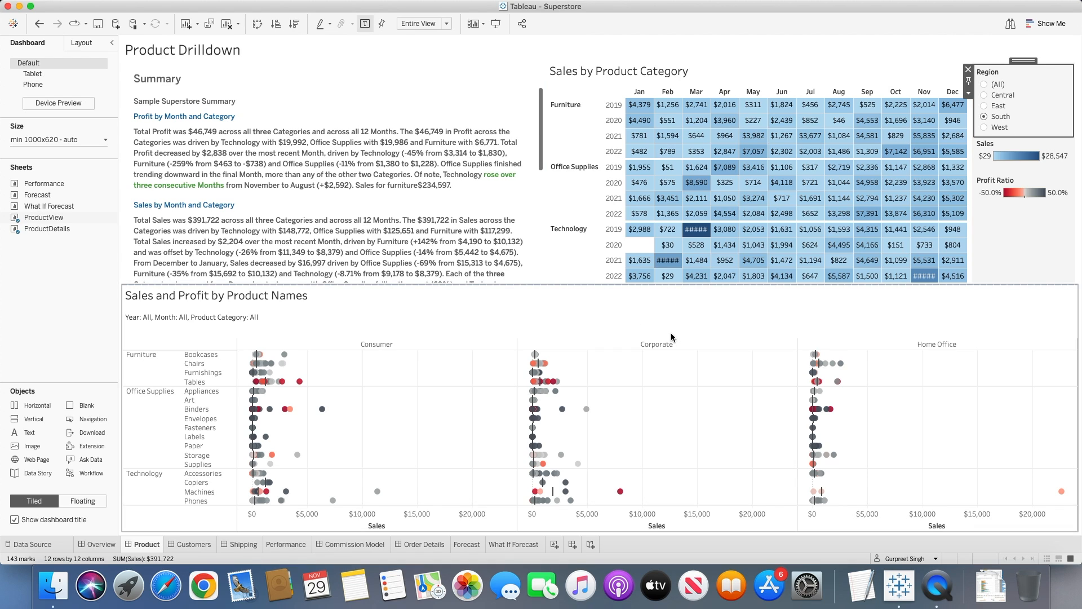